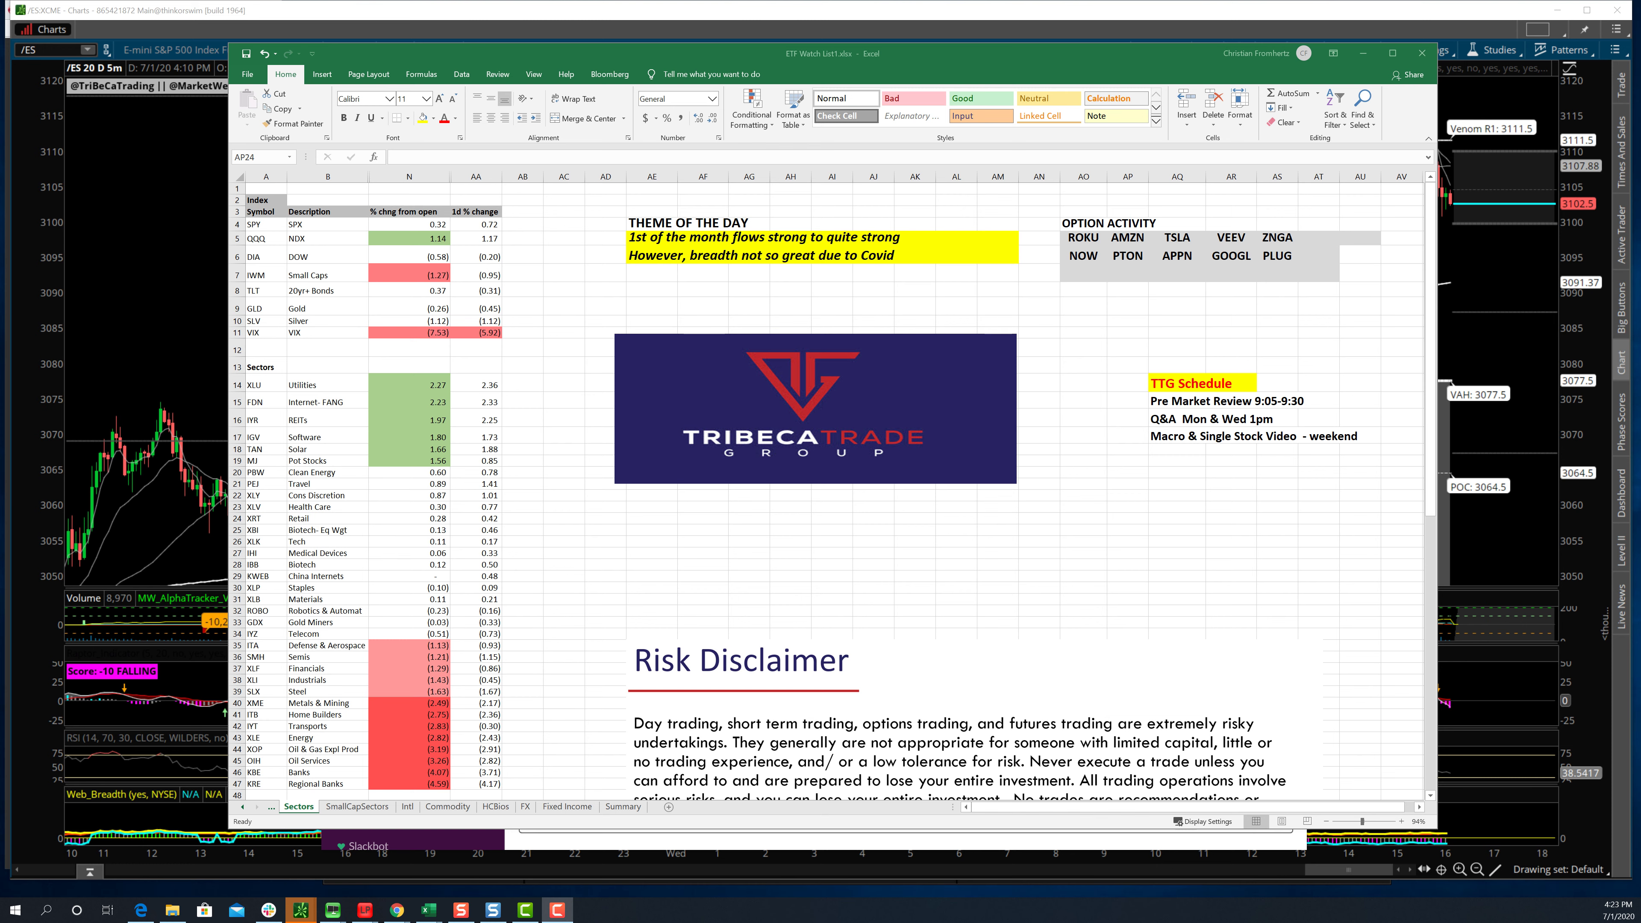
# - Switch from the theme-of-the-day notes to Slack's #marketwebs channel and highlight the ticker list in today's watchlist message
pyautogui.click(672, 237)
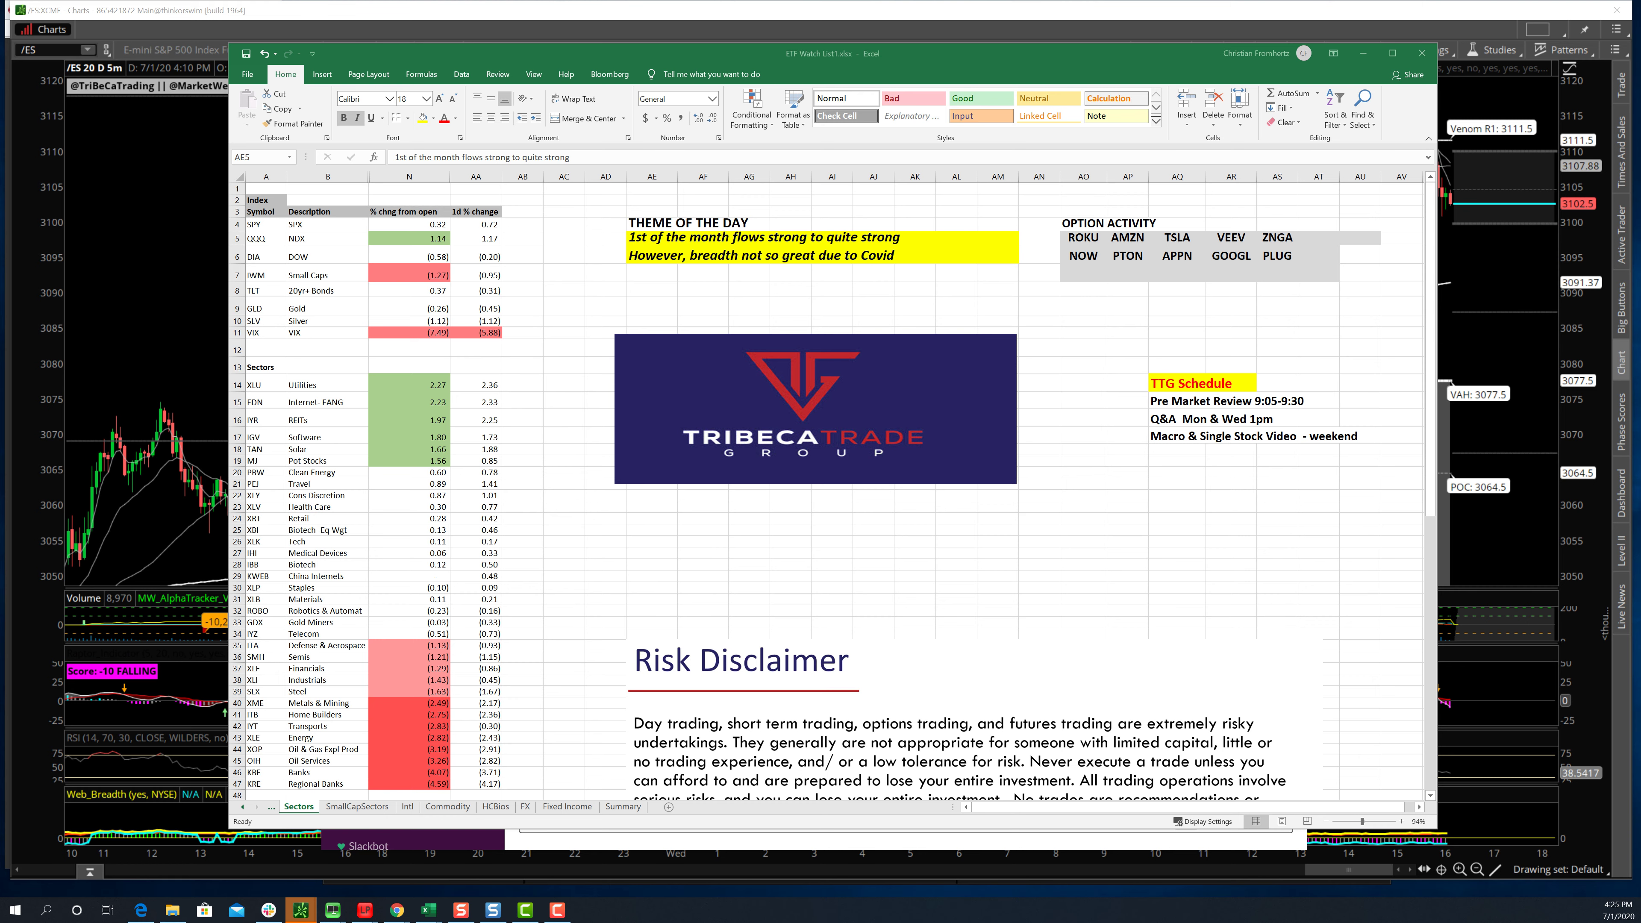
pyautogui.hotkey('alt', 'Tab')
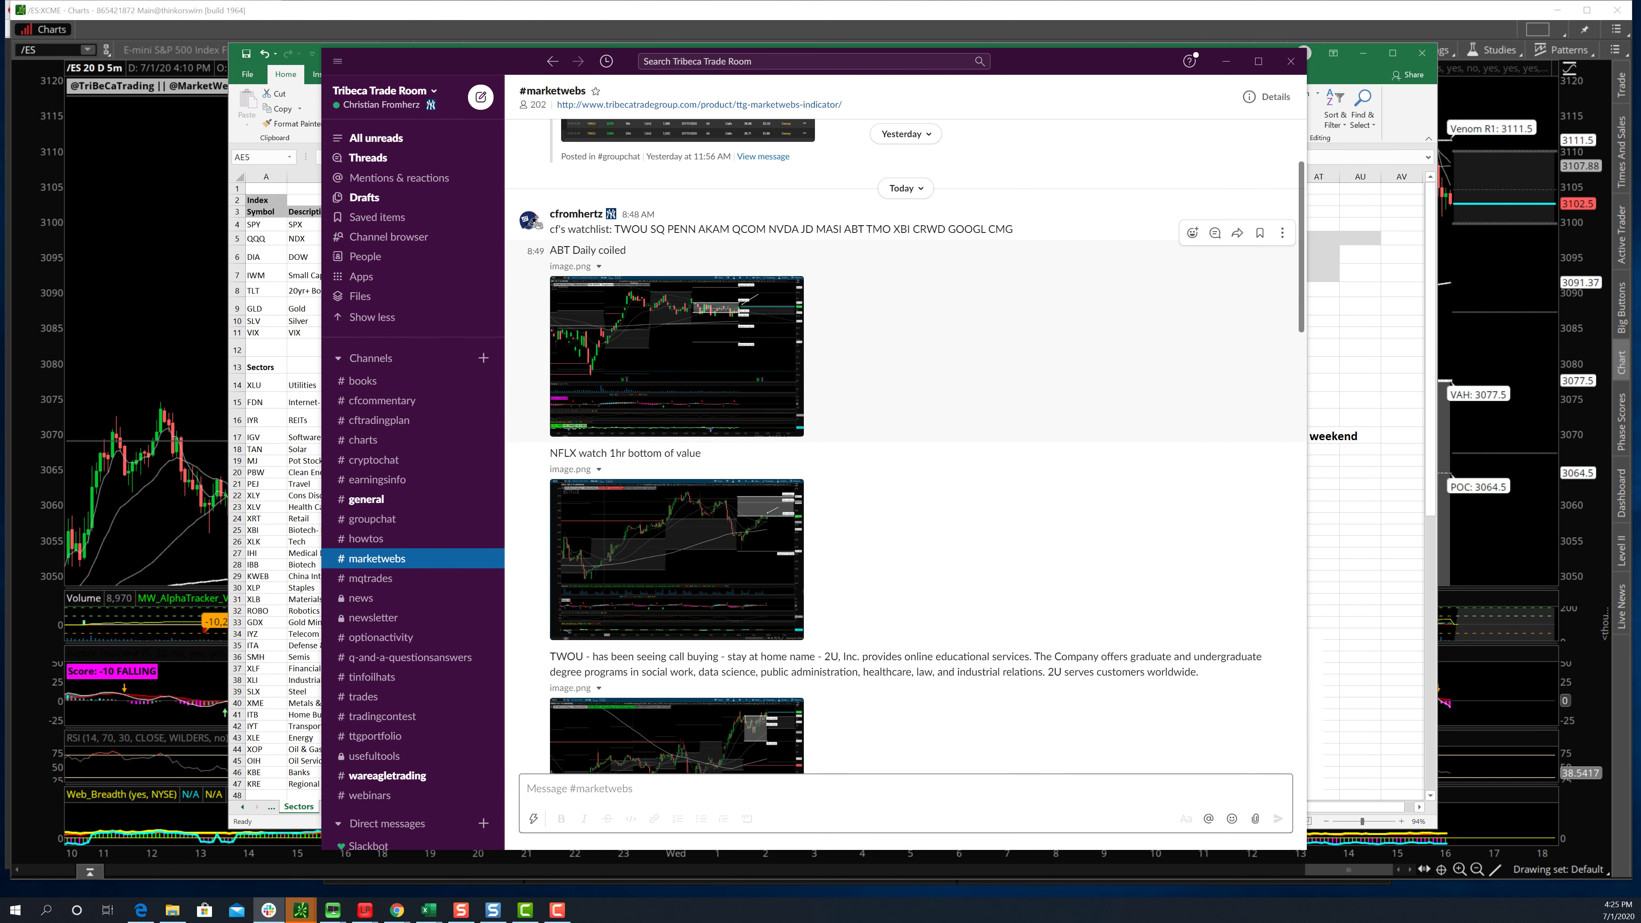
pyautogui.moveTo(612, 229); pyautogui.dragTo(1013, 230)
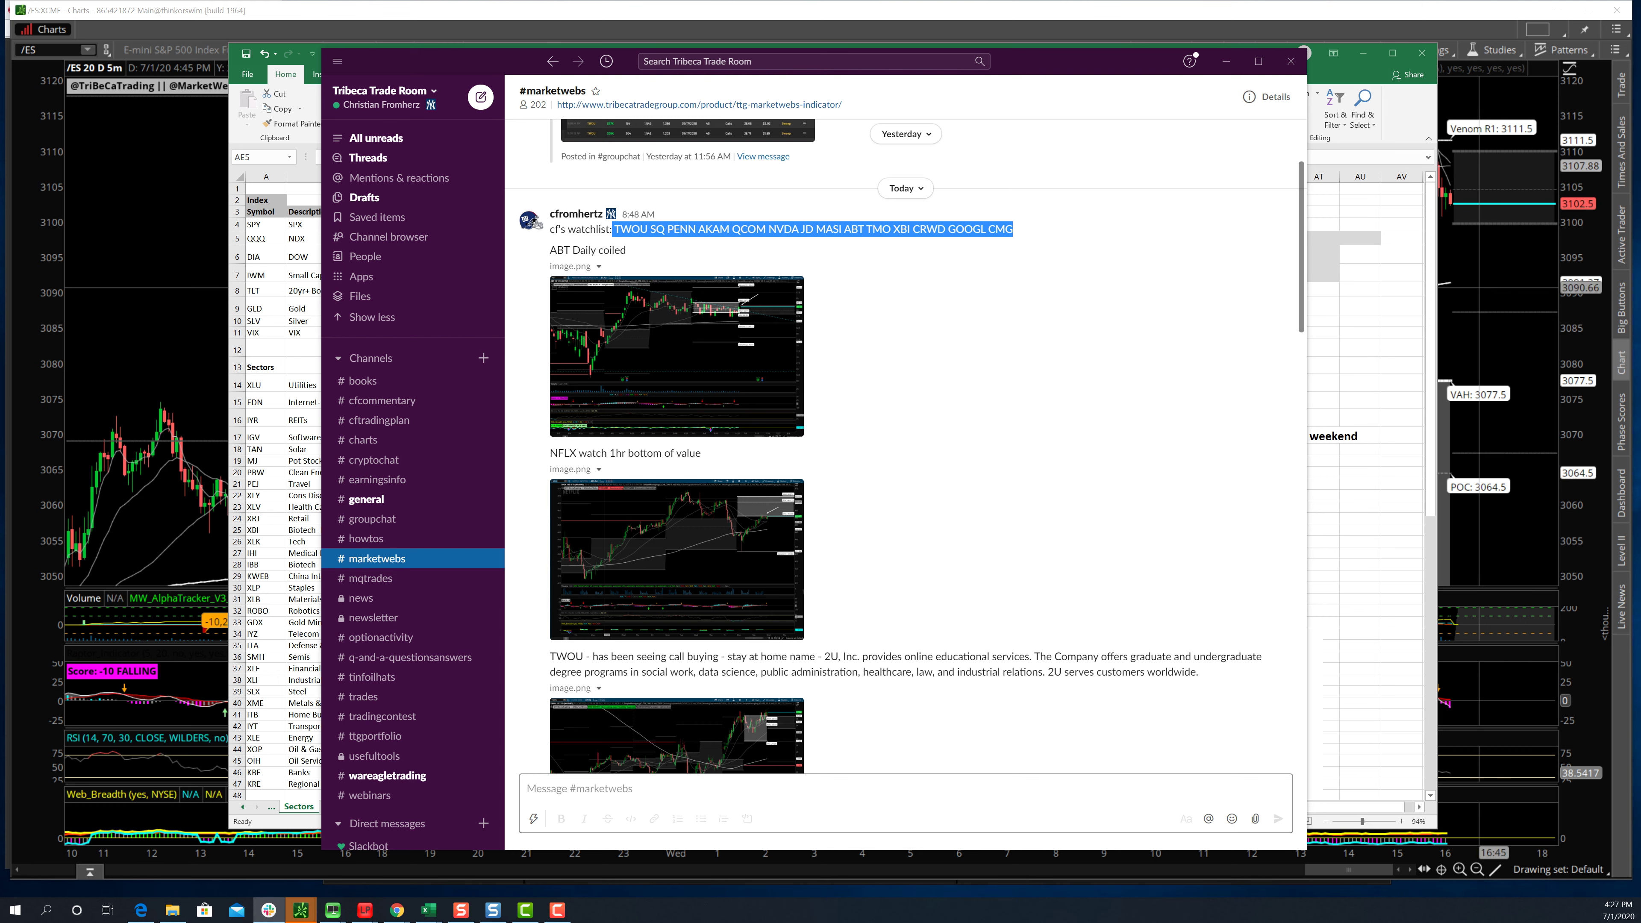
# - Return to the ETF Watch List1 workbook in Excel and review the theme-of-the-day breadth note and the top sector performers
pyautogui.hotkey('alt', 'Tab')
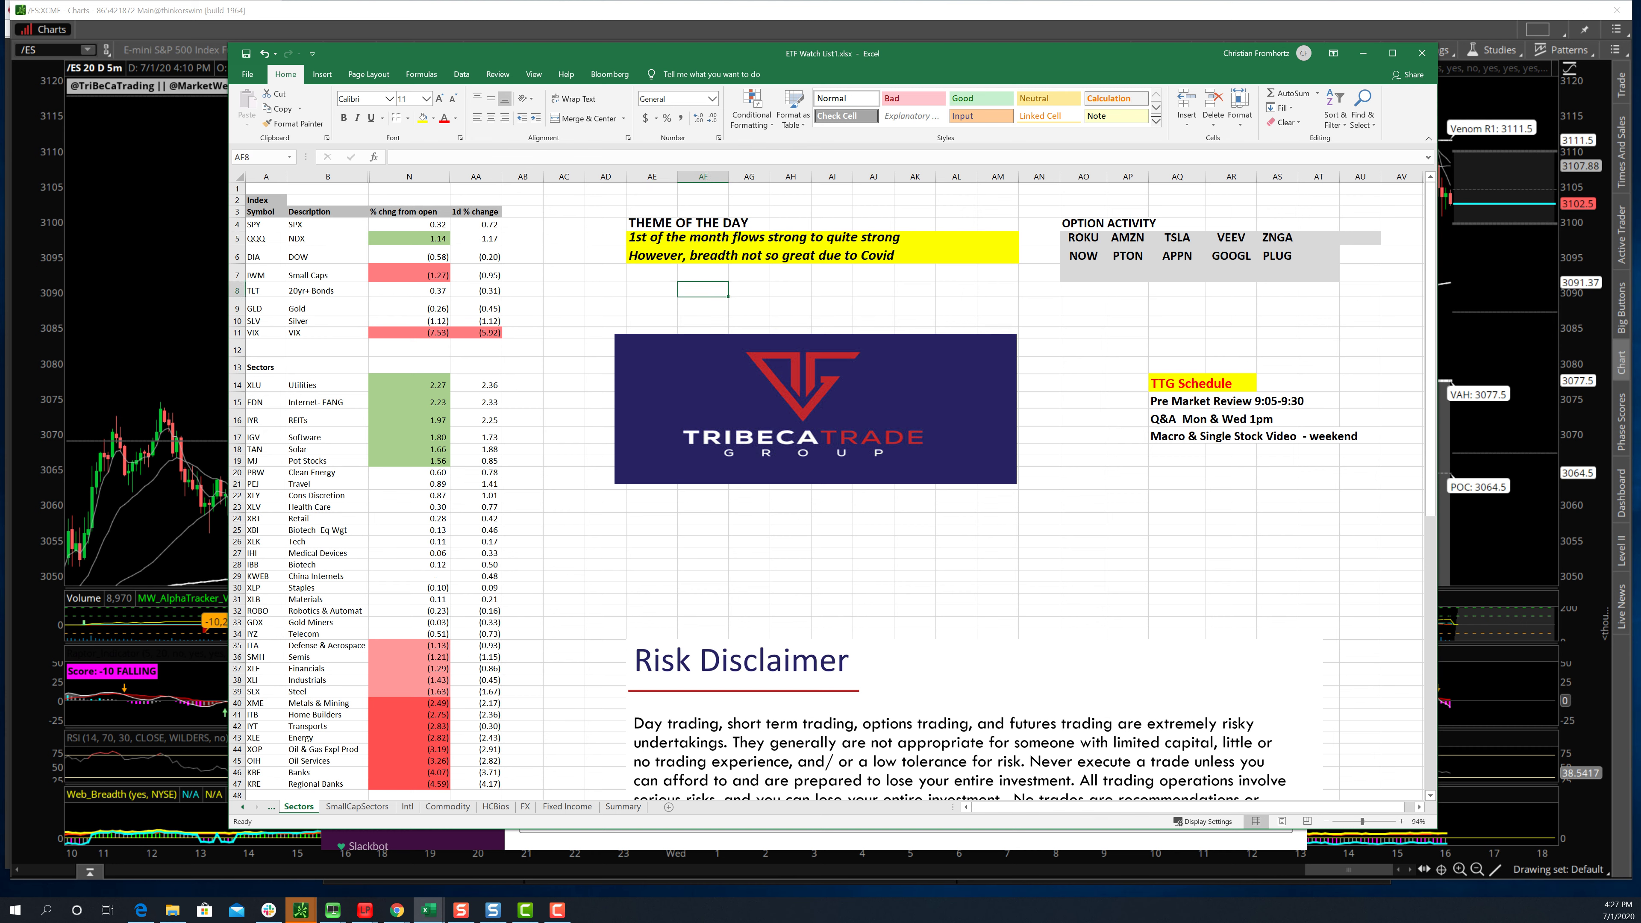
pyautogui.click(651, 255)
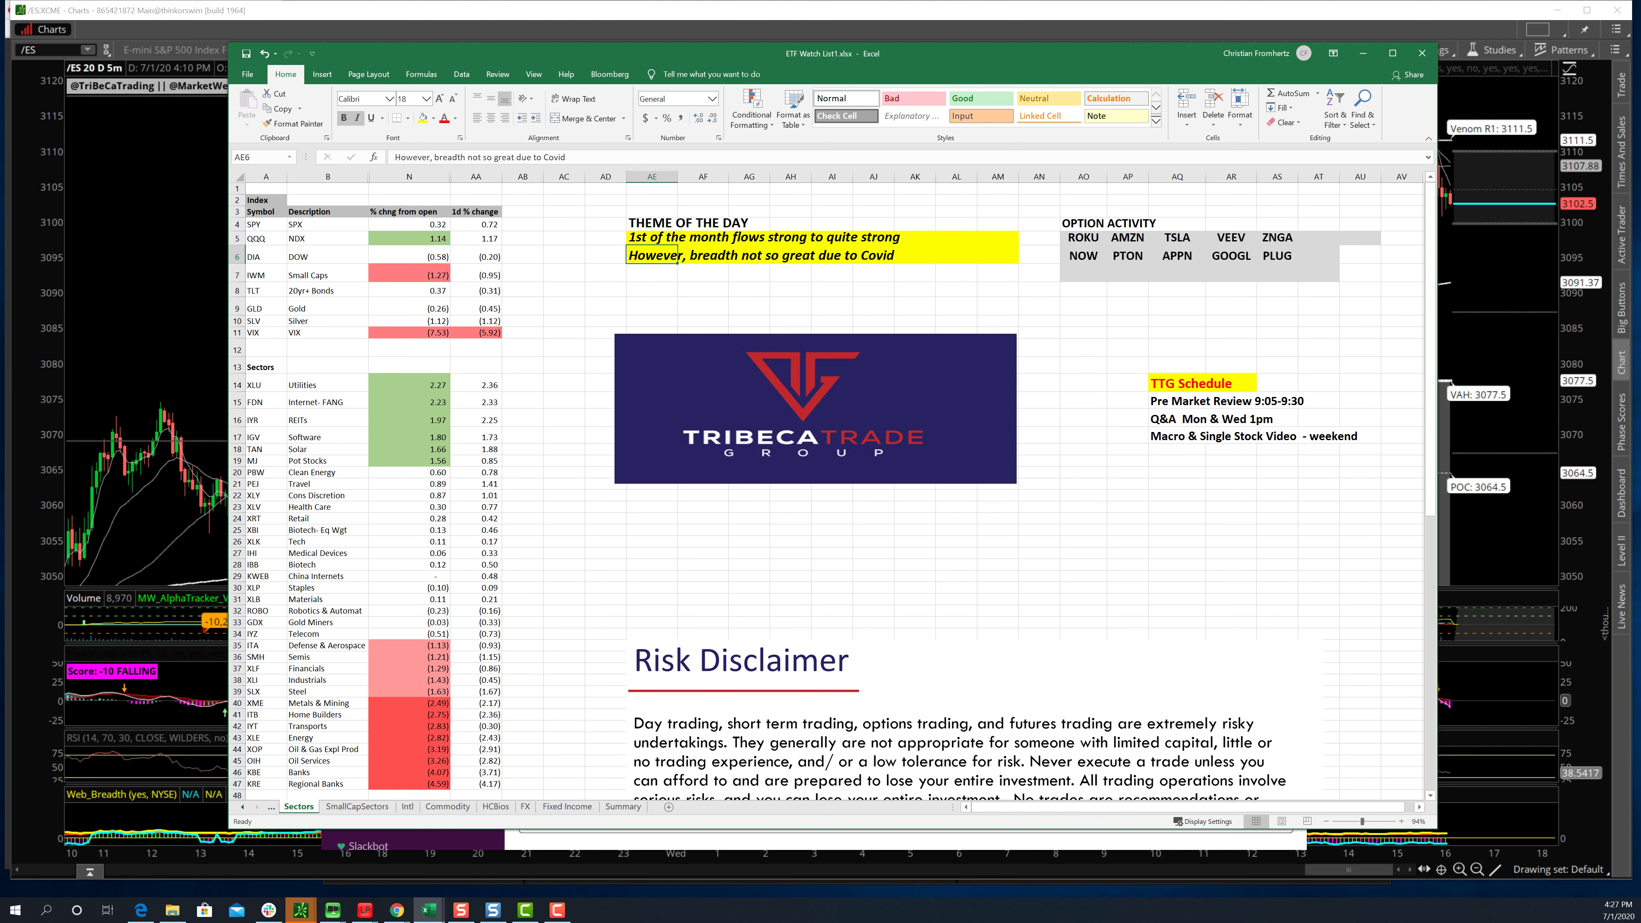
pyautogui.click(441, 385)
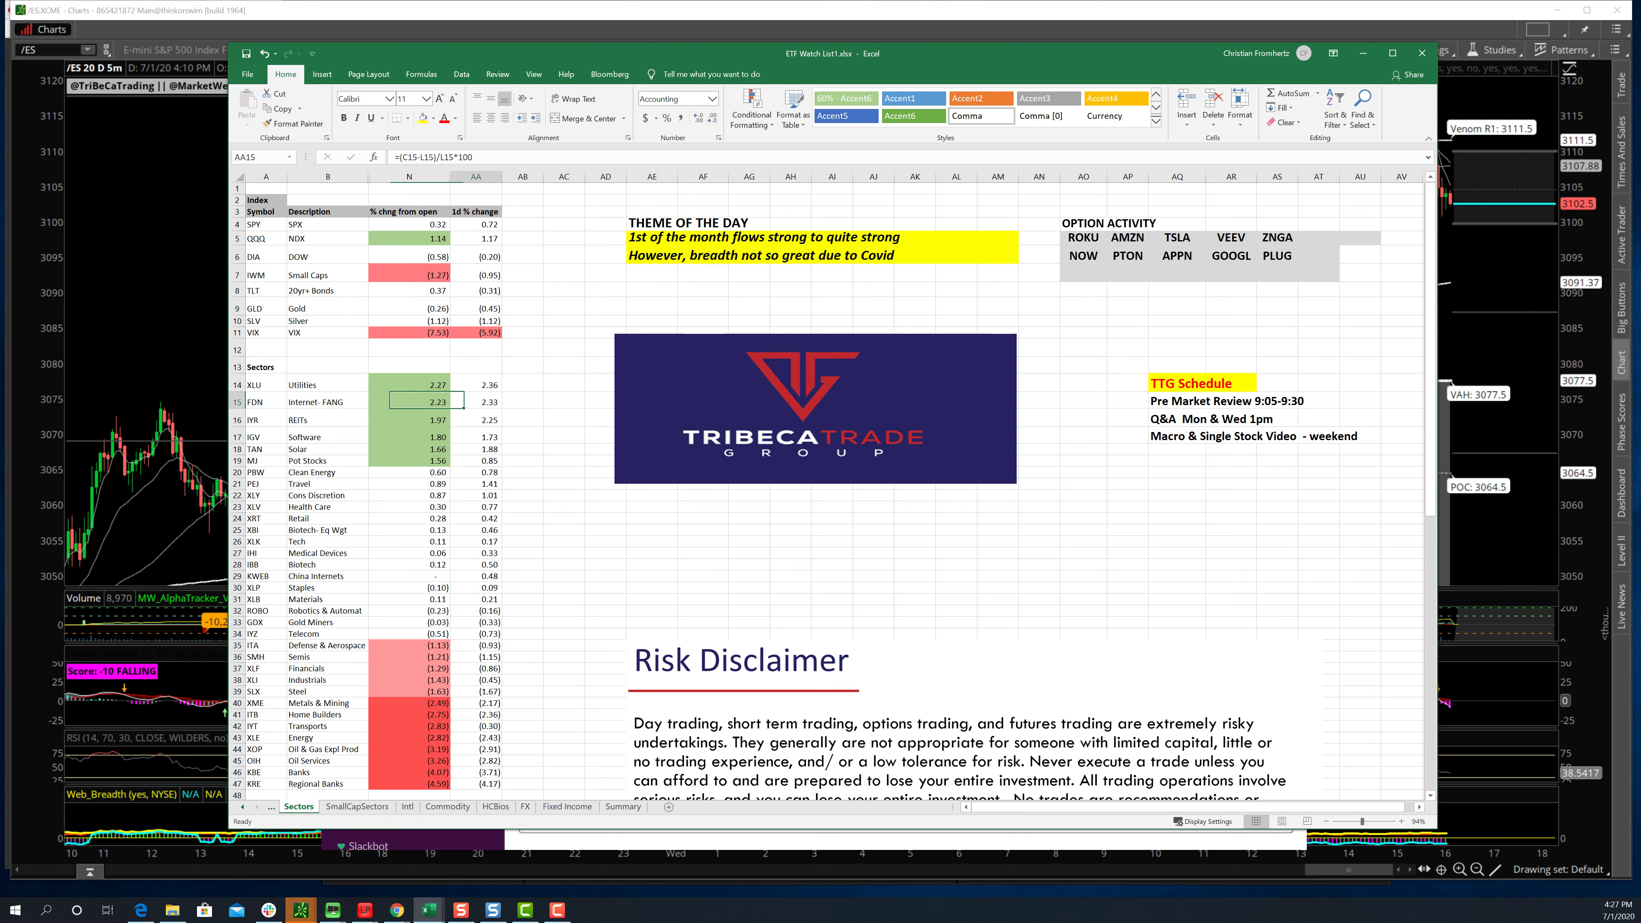
pyautogui.click(71, 50)
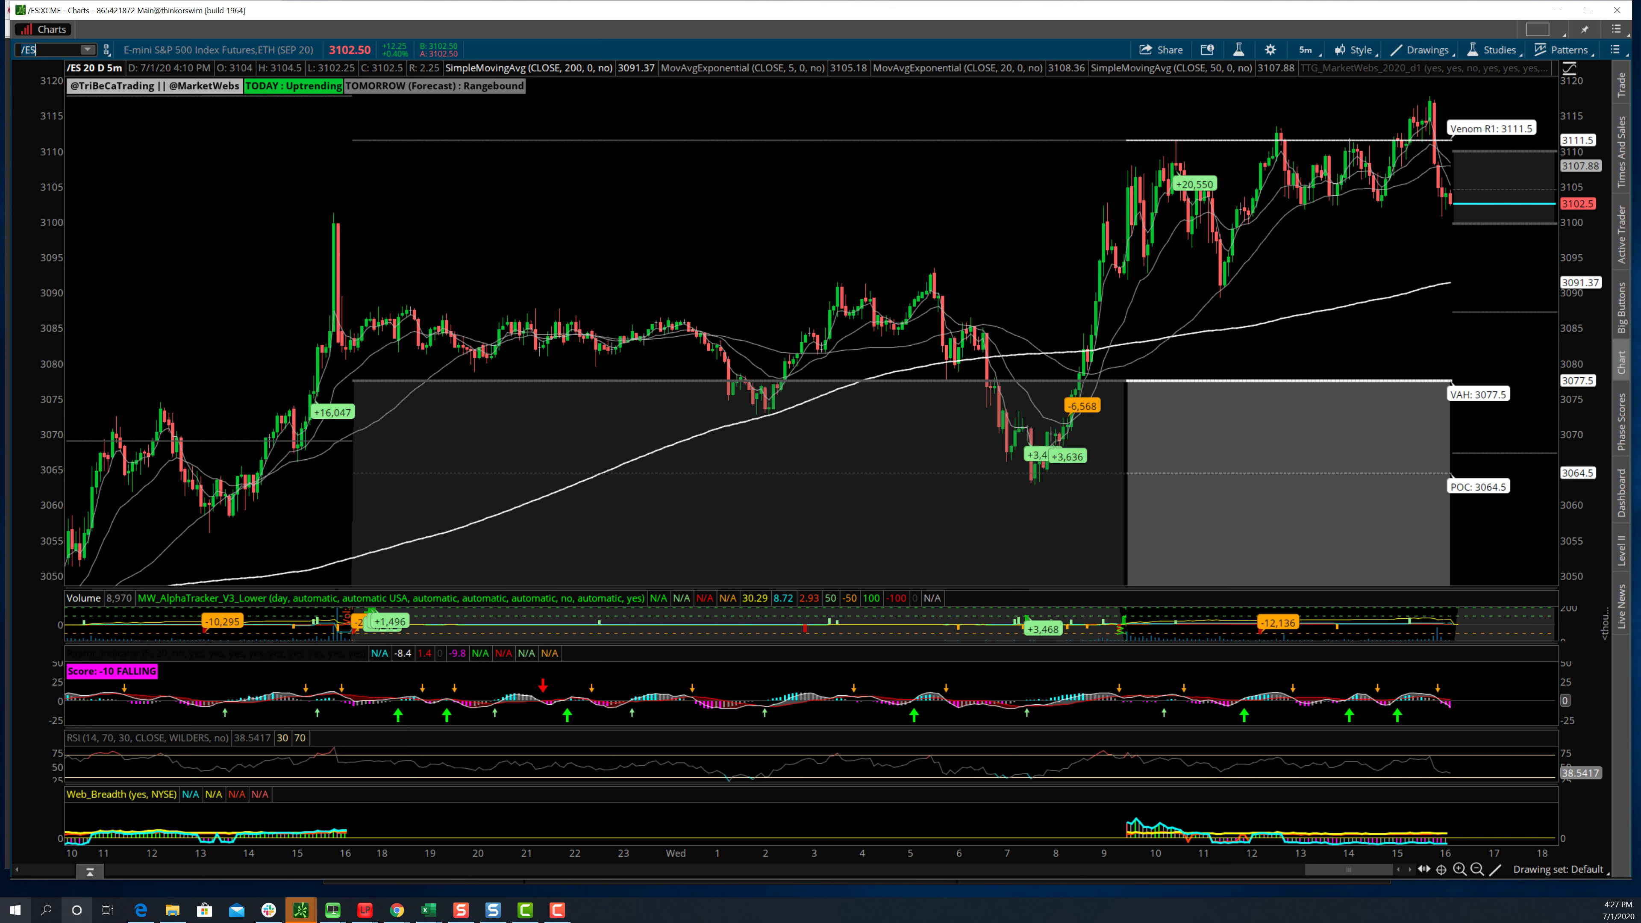
pyautogui.moveTo(428, 910)
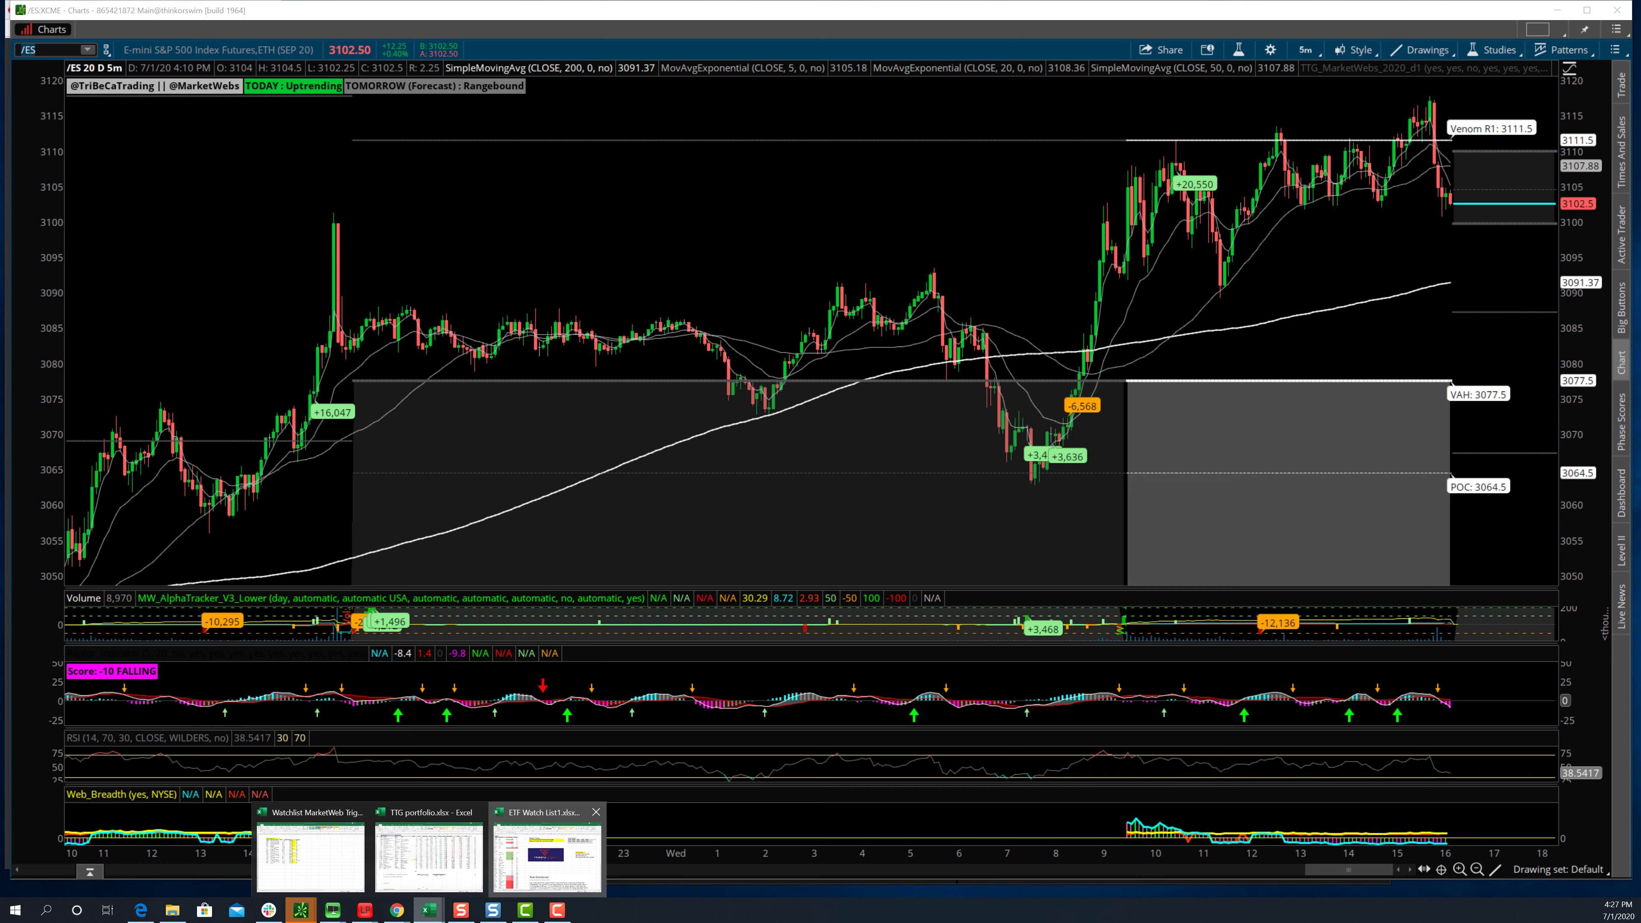
pyautogui.click(549, 840)
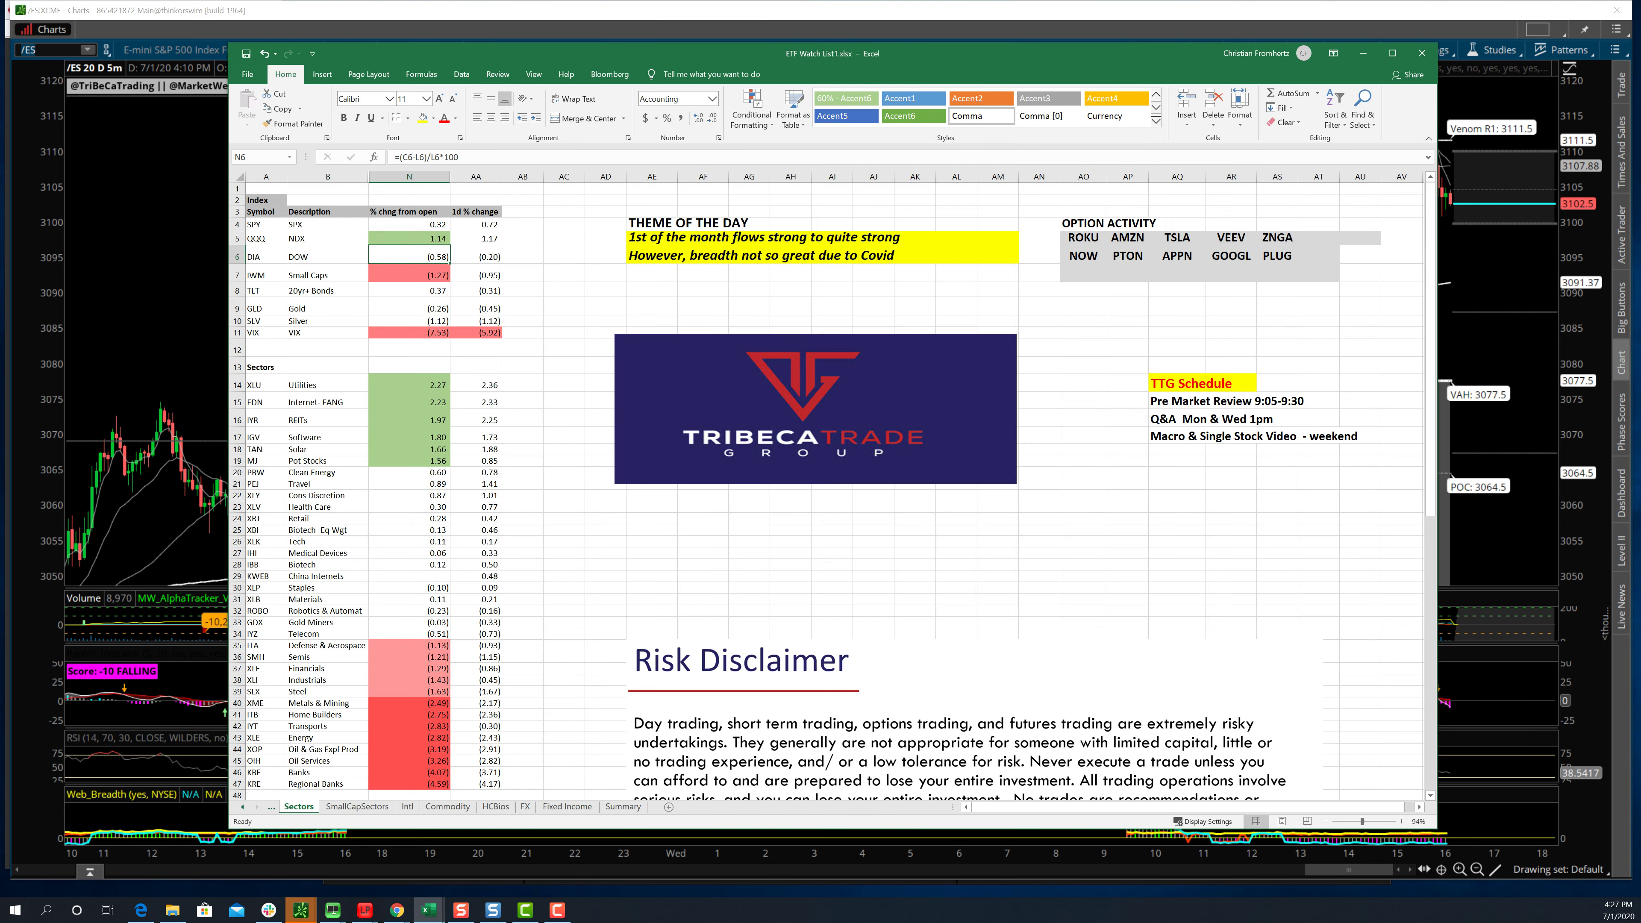
# - Examine the percent changes for the QQQ and small-cap indexes and for the banks, regional banks and oil sectors on the Sectors sheet
pyautogui.click(476, 238)
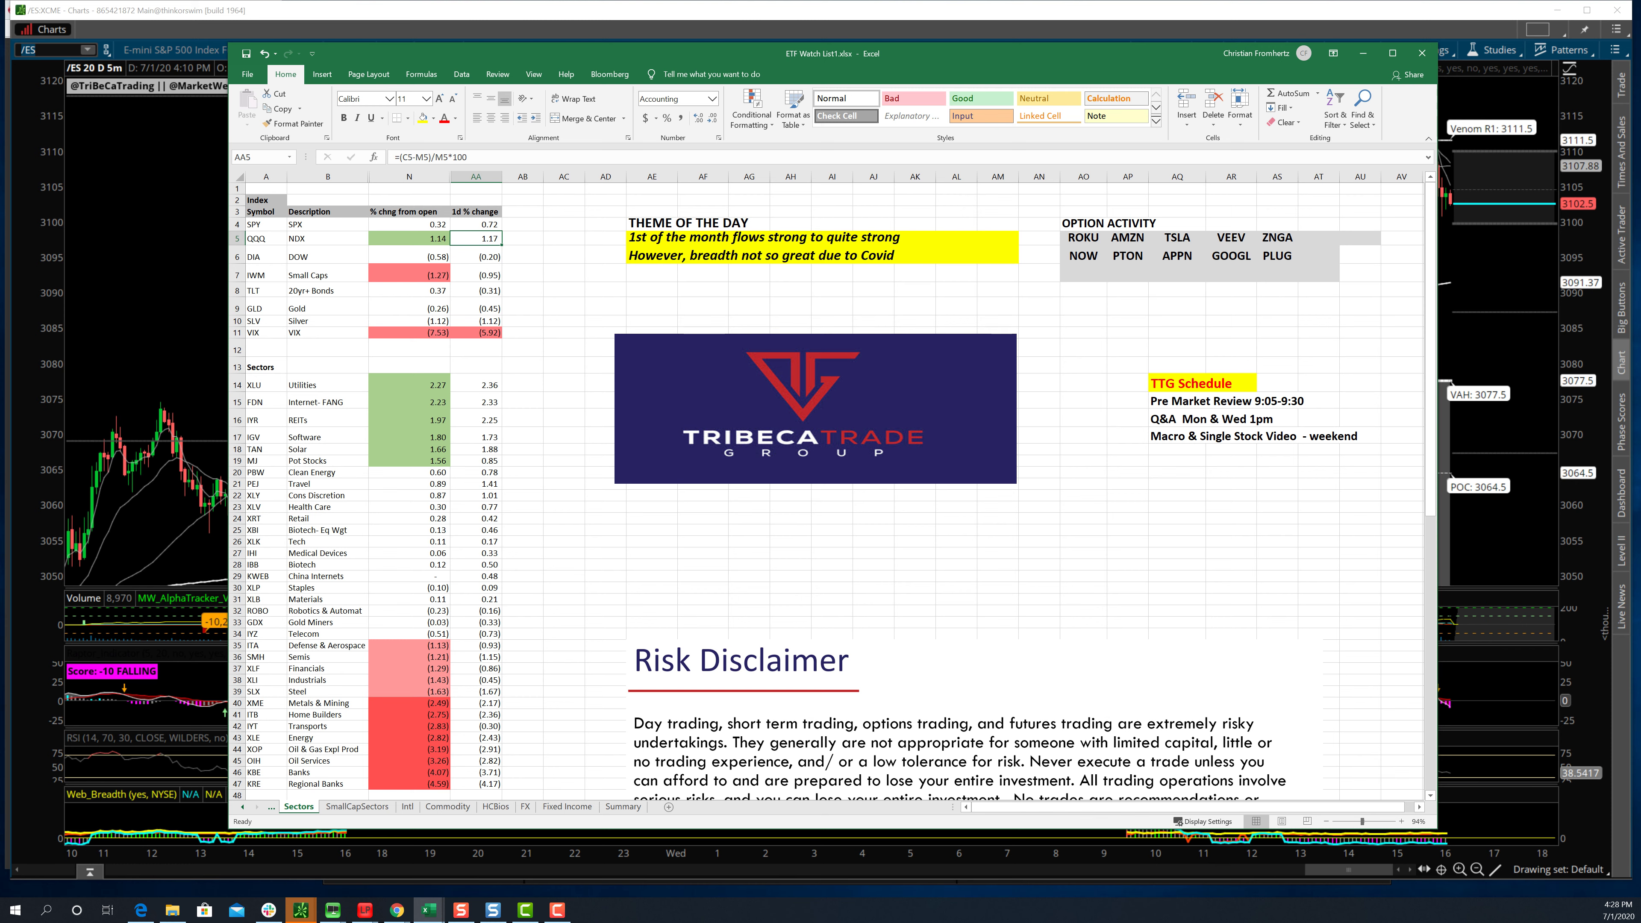
pyautogui.click(408, 275)
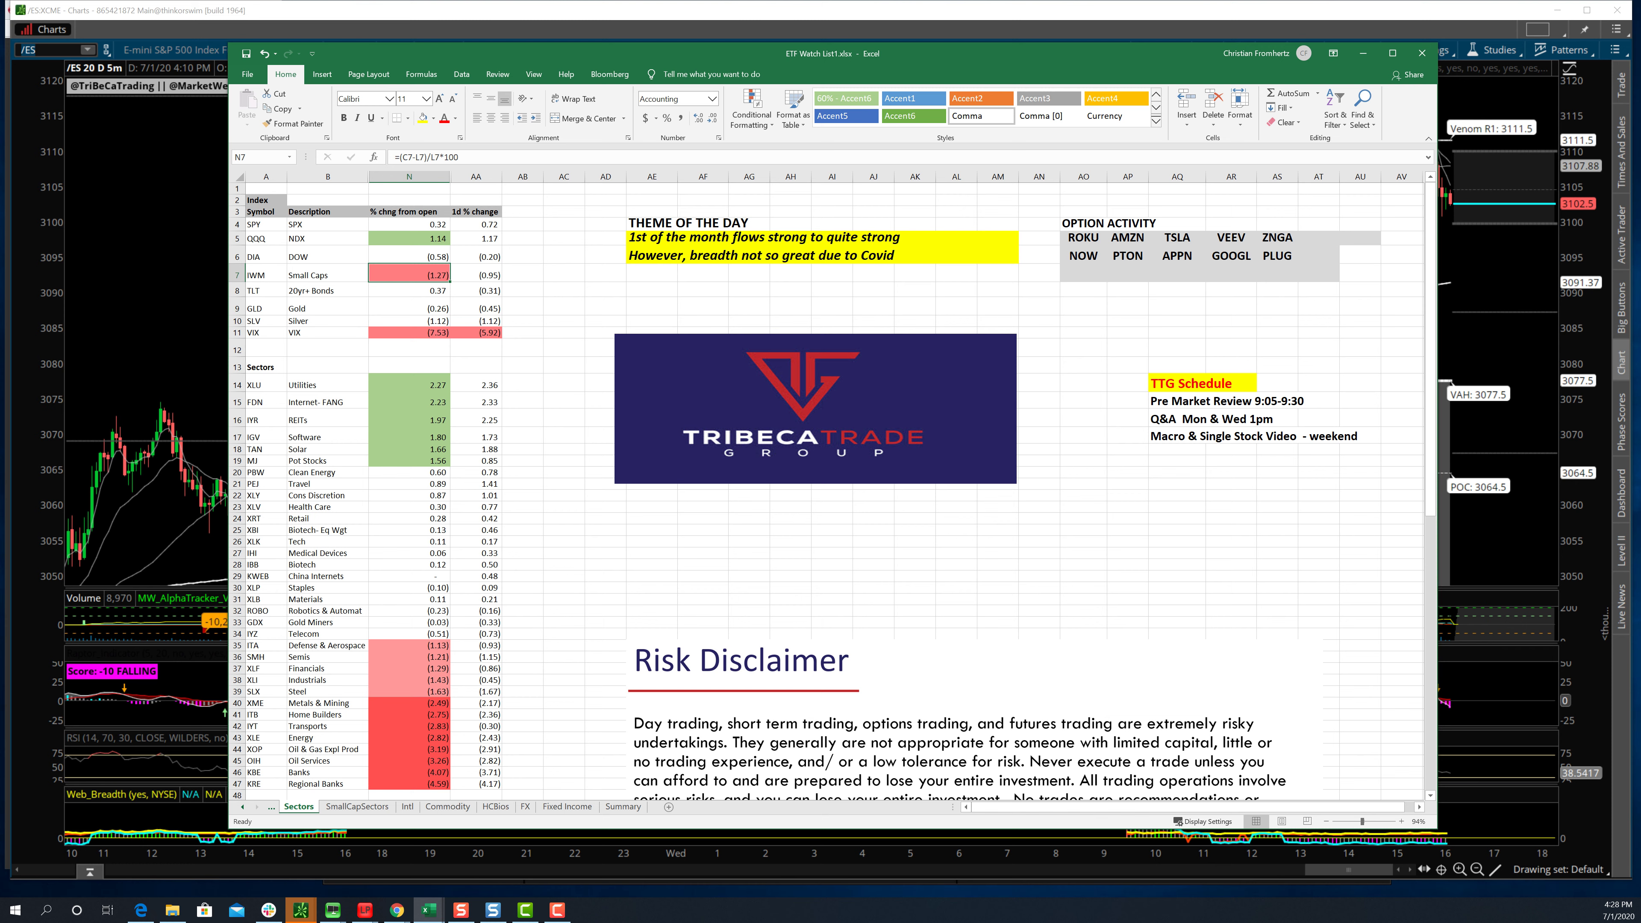
pyautogui.moveTo(409, 772); pyautogui.dragTo(409, 783)
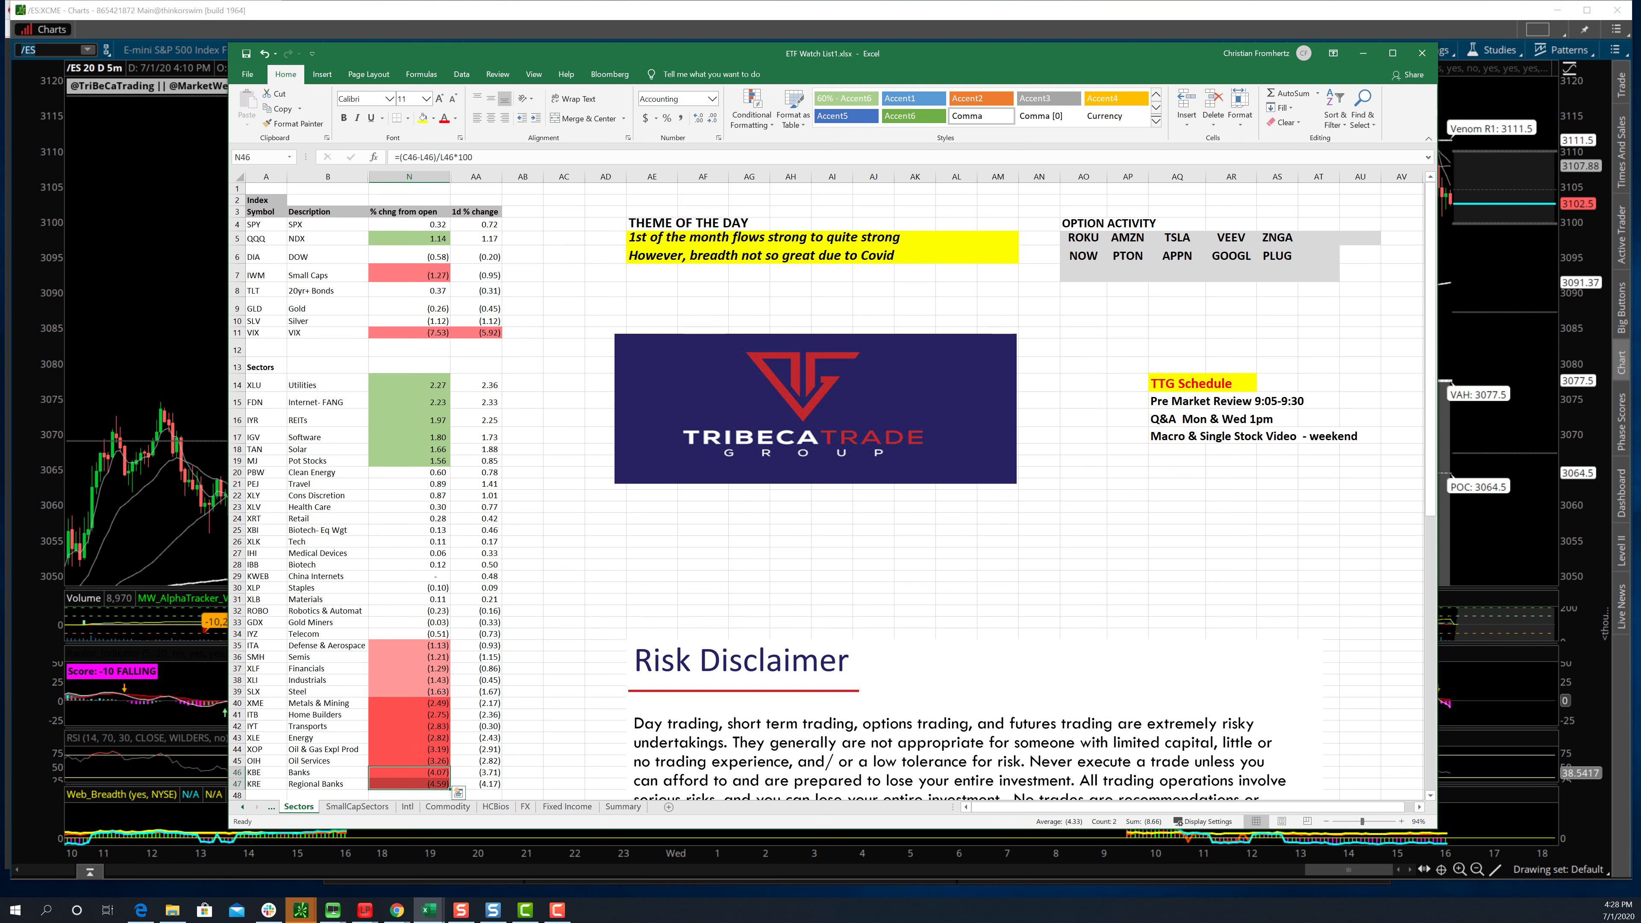
pyautogui.press('Right')
pyautogui.press('Up')
pyautogui.press('Up')
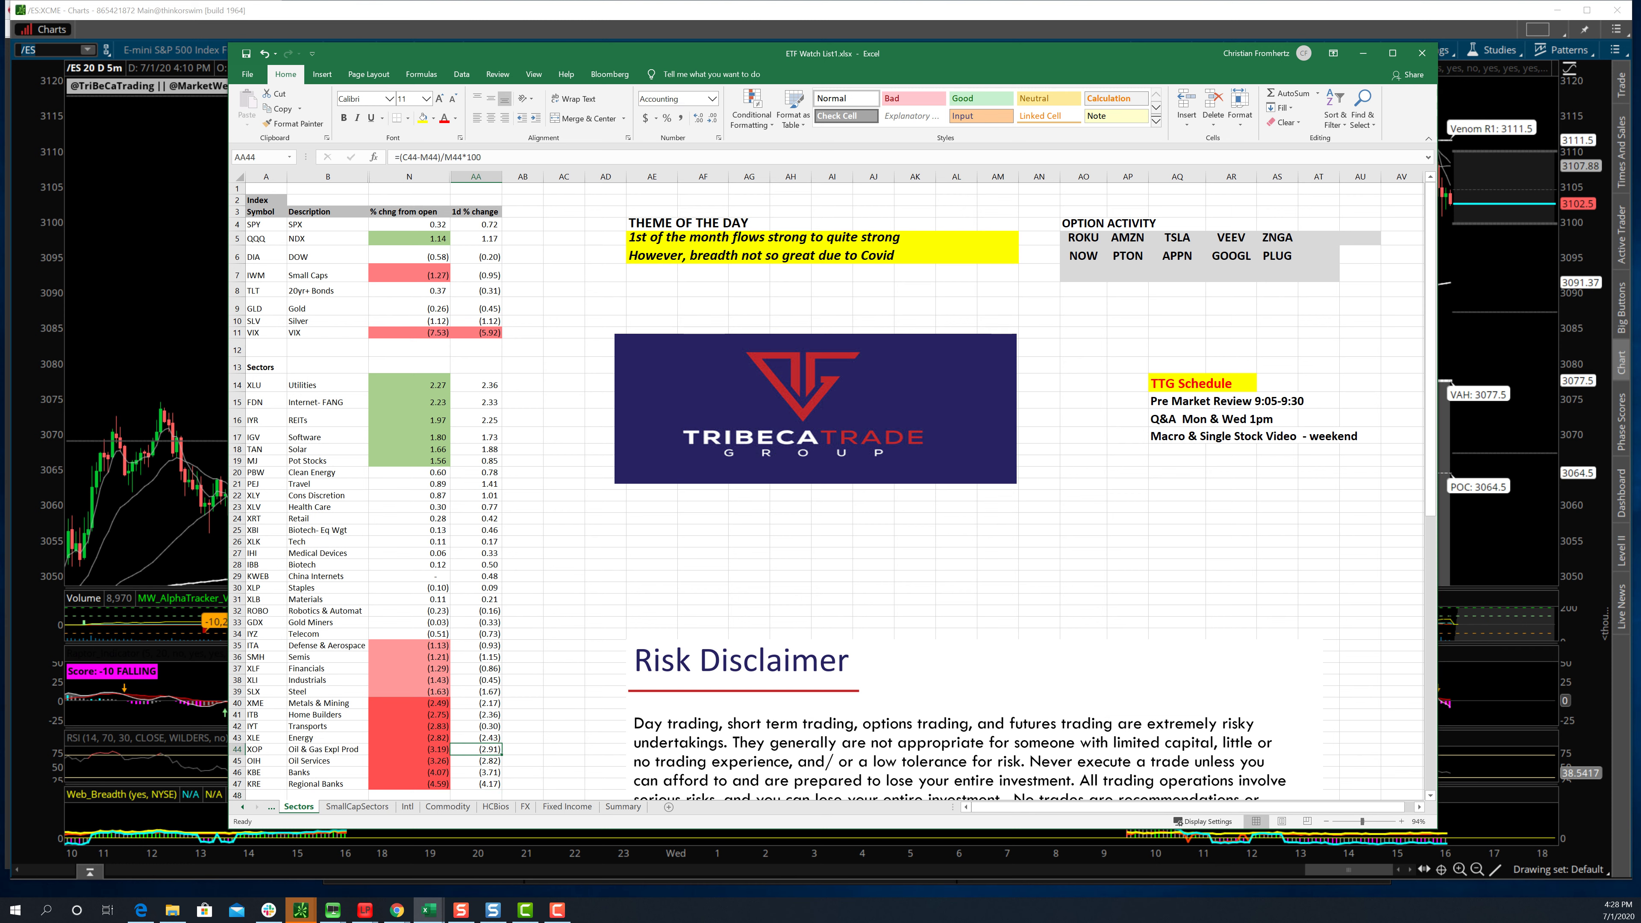
# - Switch to thinkorswim and display the AMZN chart on the 10 Y : 1D time frame
pyautogui.click(55, 51)
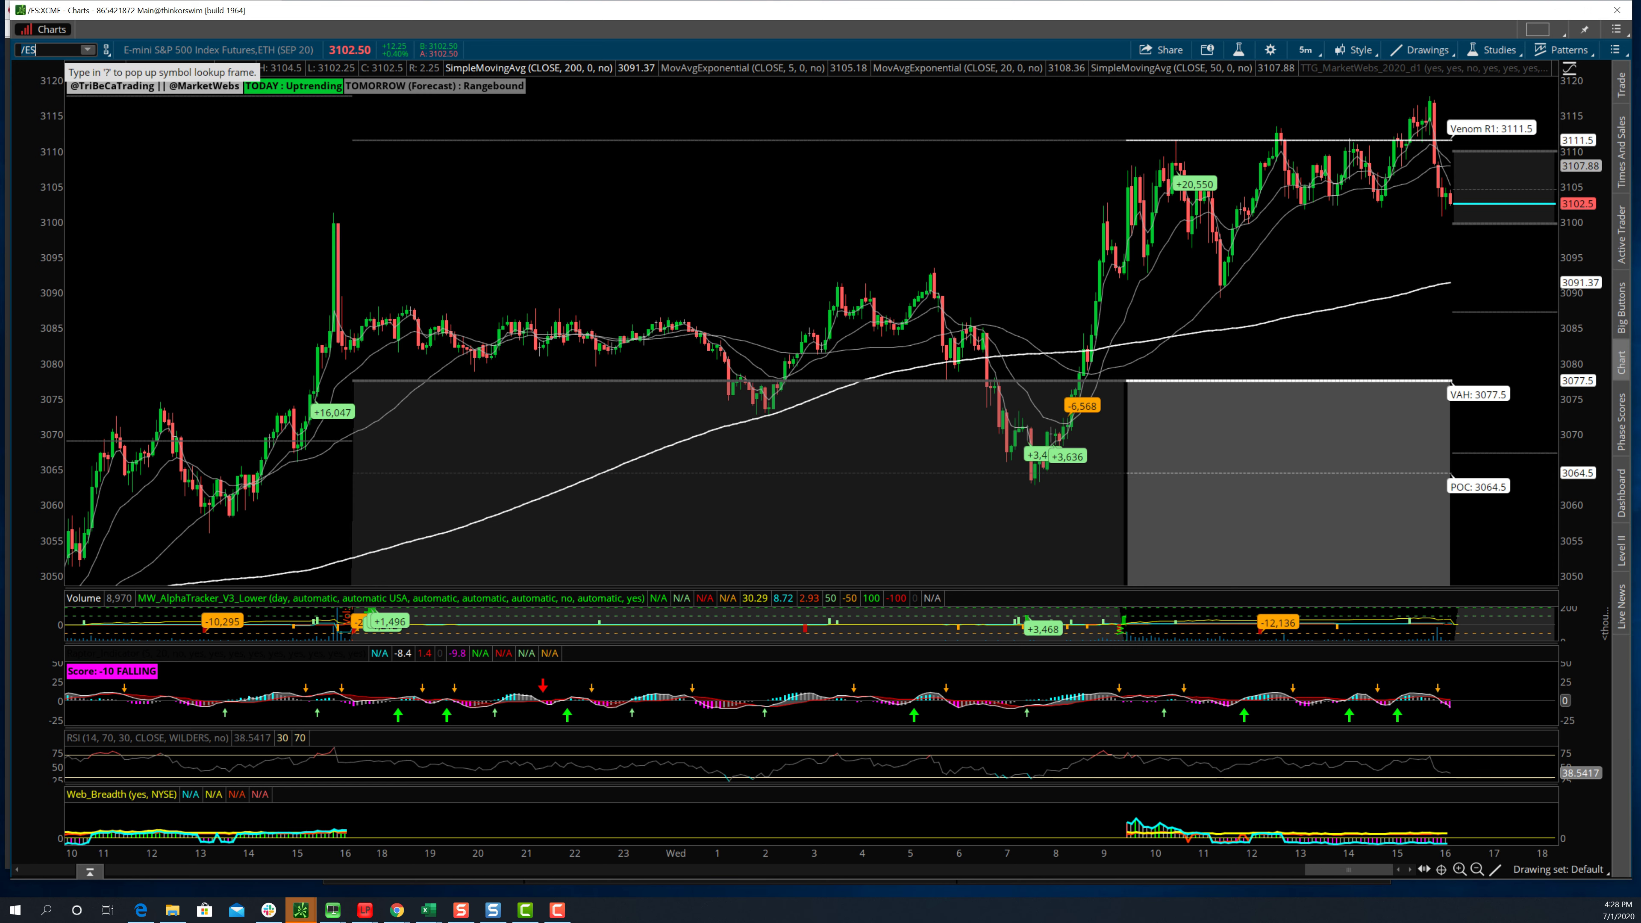
pyautogui.press('BackSpace')
pyautogui.write('AMZN')
pyautogui.press('Return')
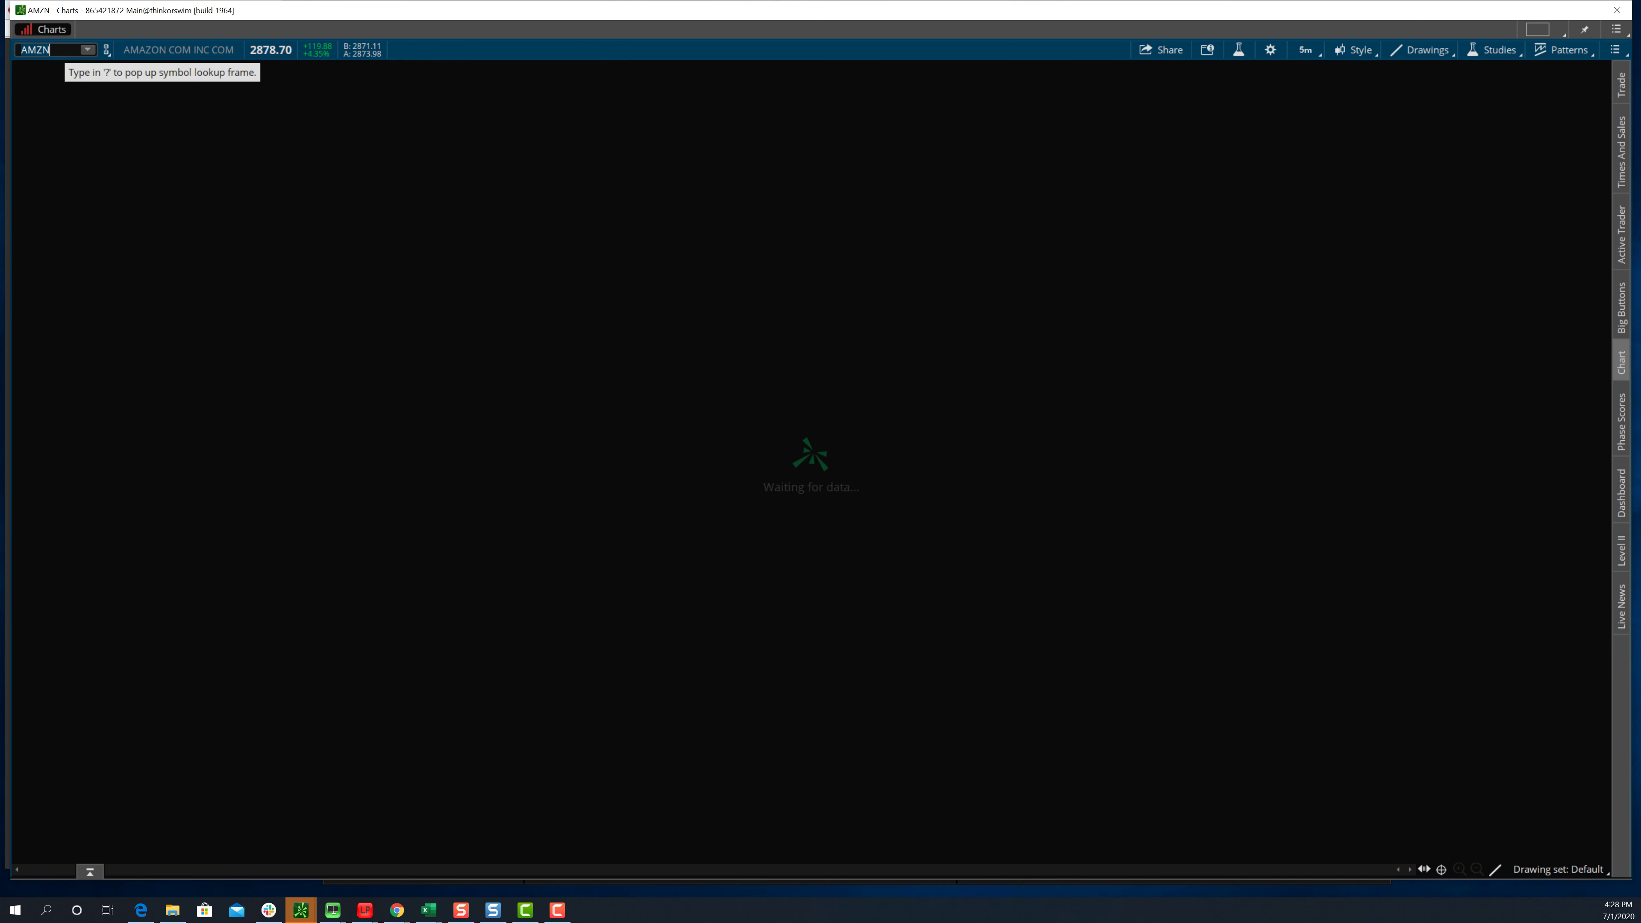
pyautogui.click(1305, 50)
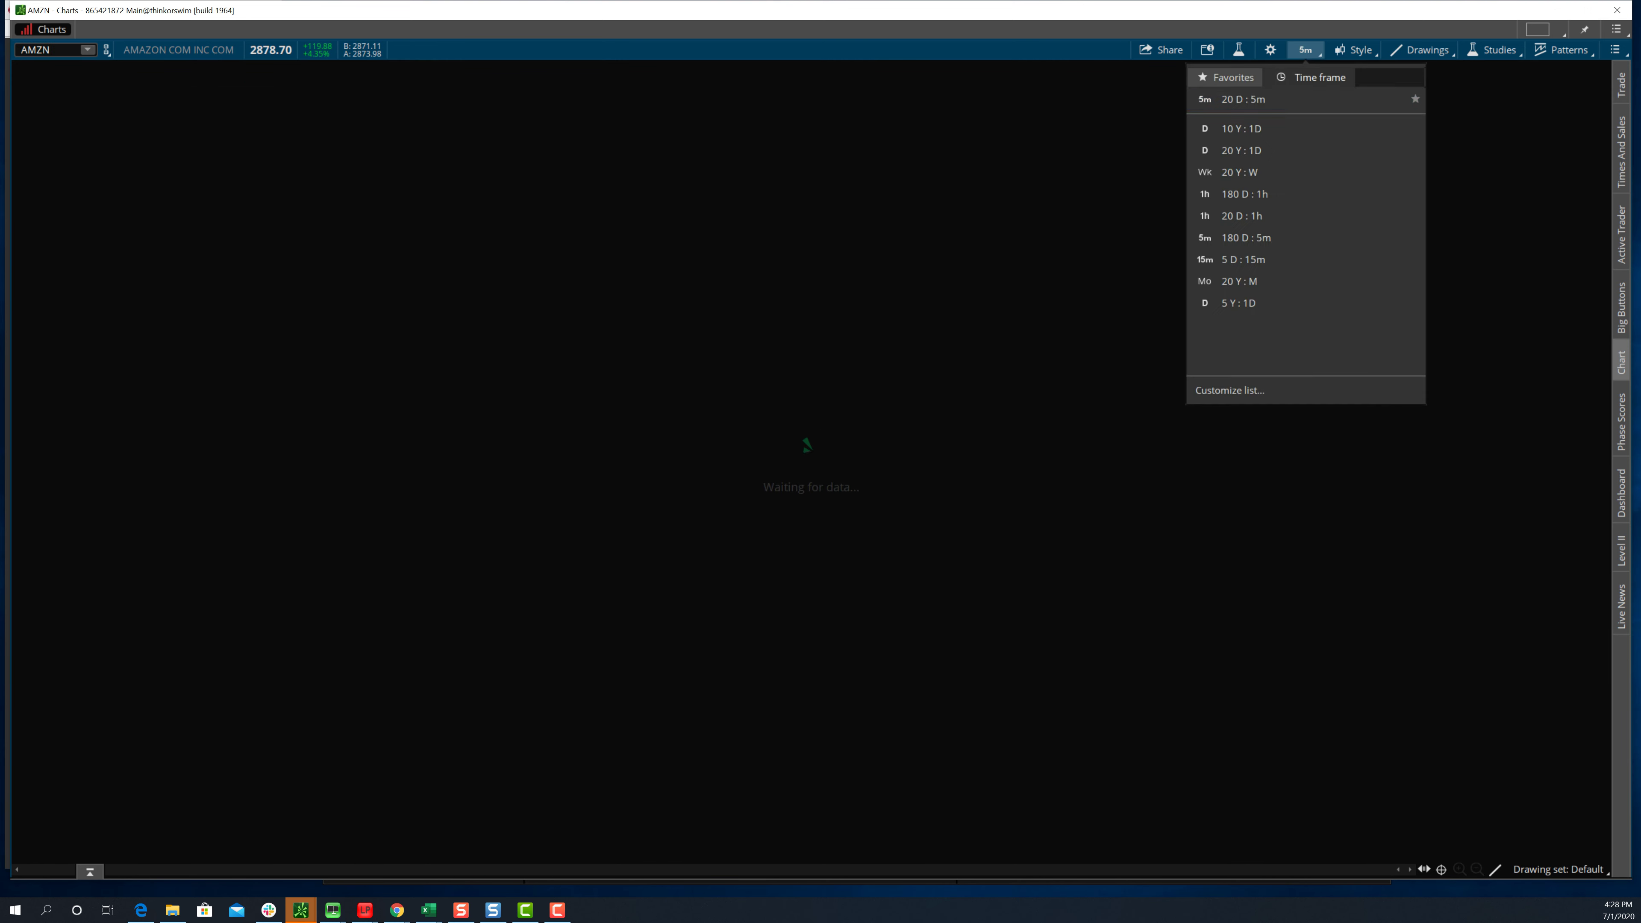
pyautogui.click(1247, 121)
pyautogui.scroll(-5, 1030, 266)
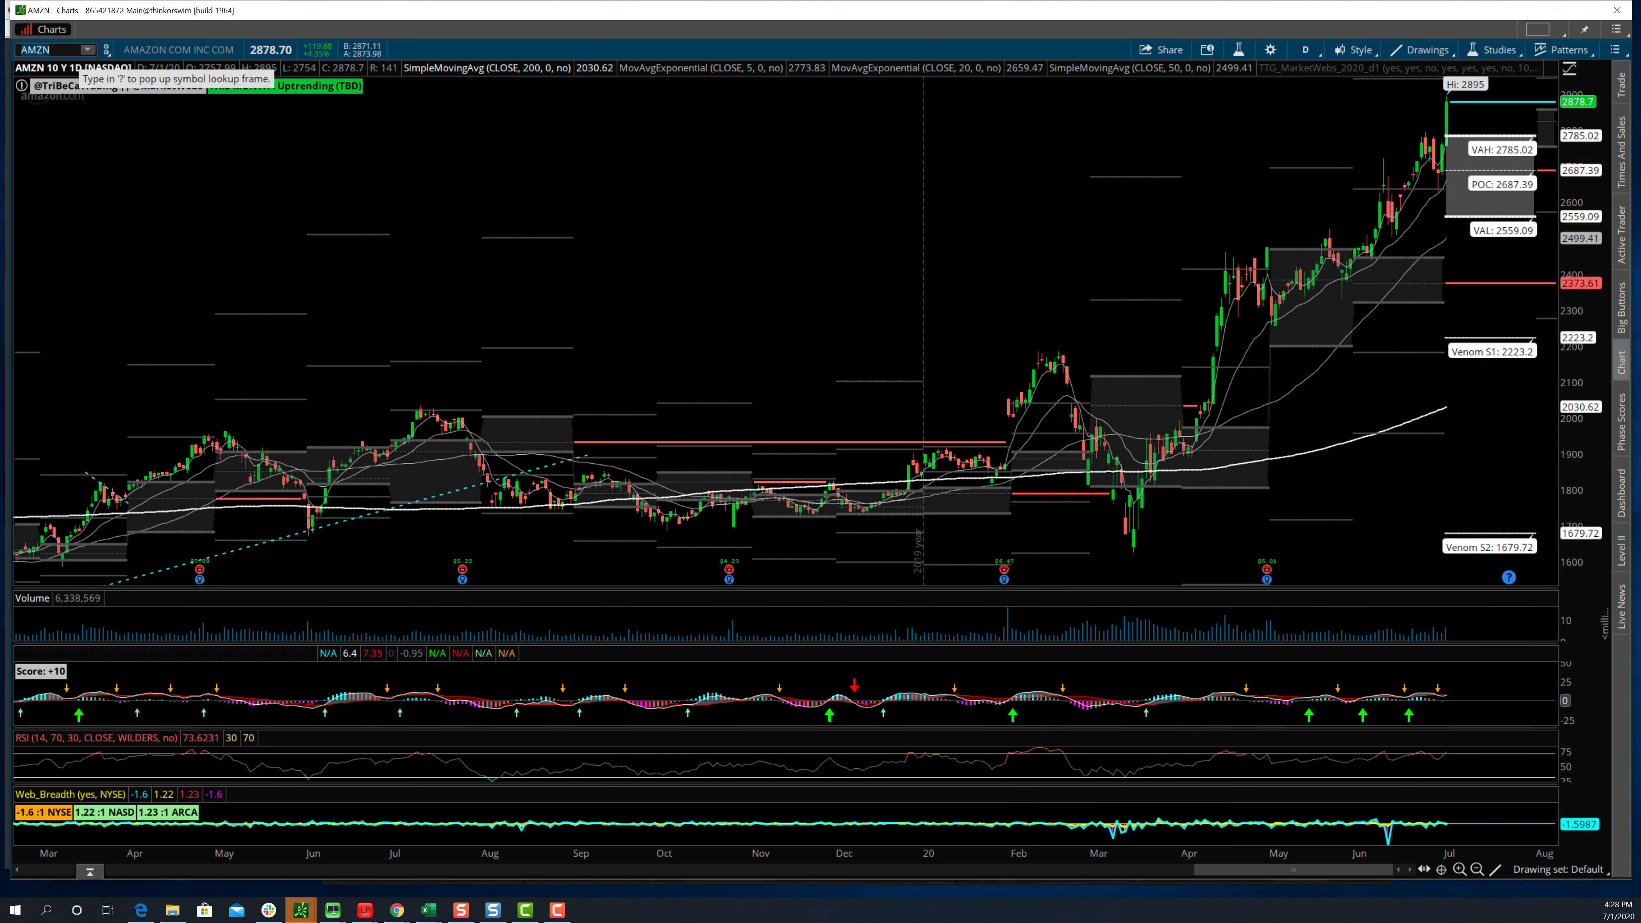
# - Load the NFLX chart and set its time frame to 180 D : 1h
pyautogui.write('NFLX')
pyautogui.press('Return')
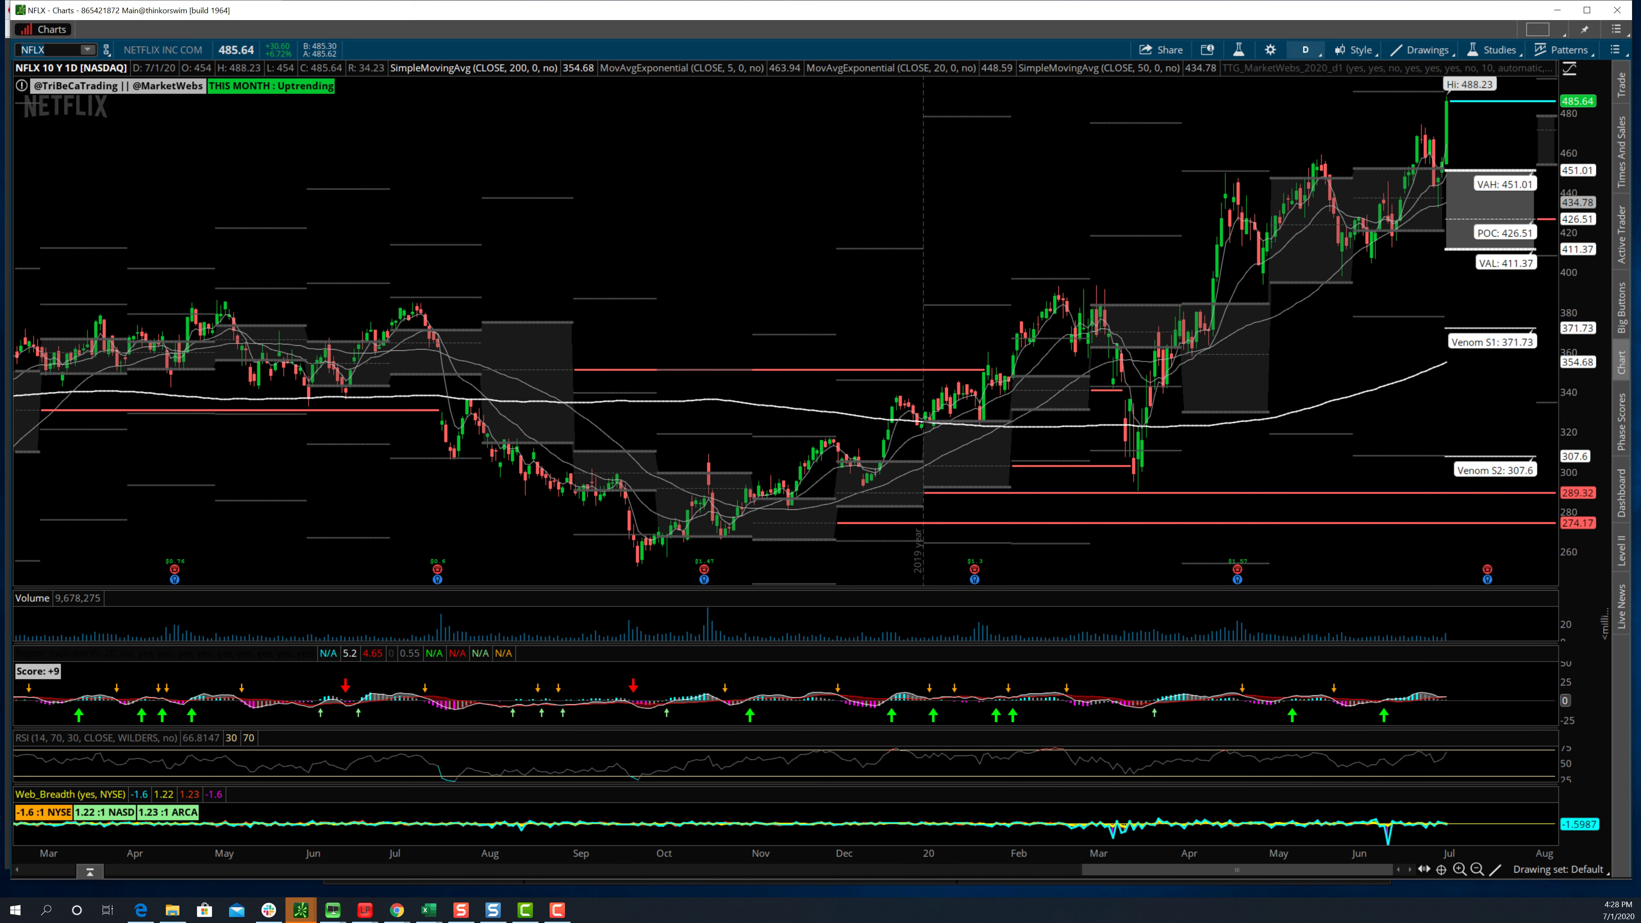
pyautogui.click(1304, 50)
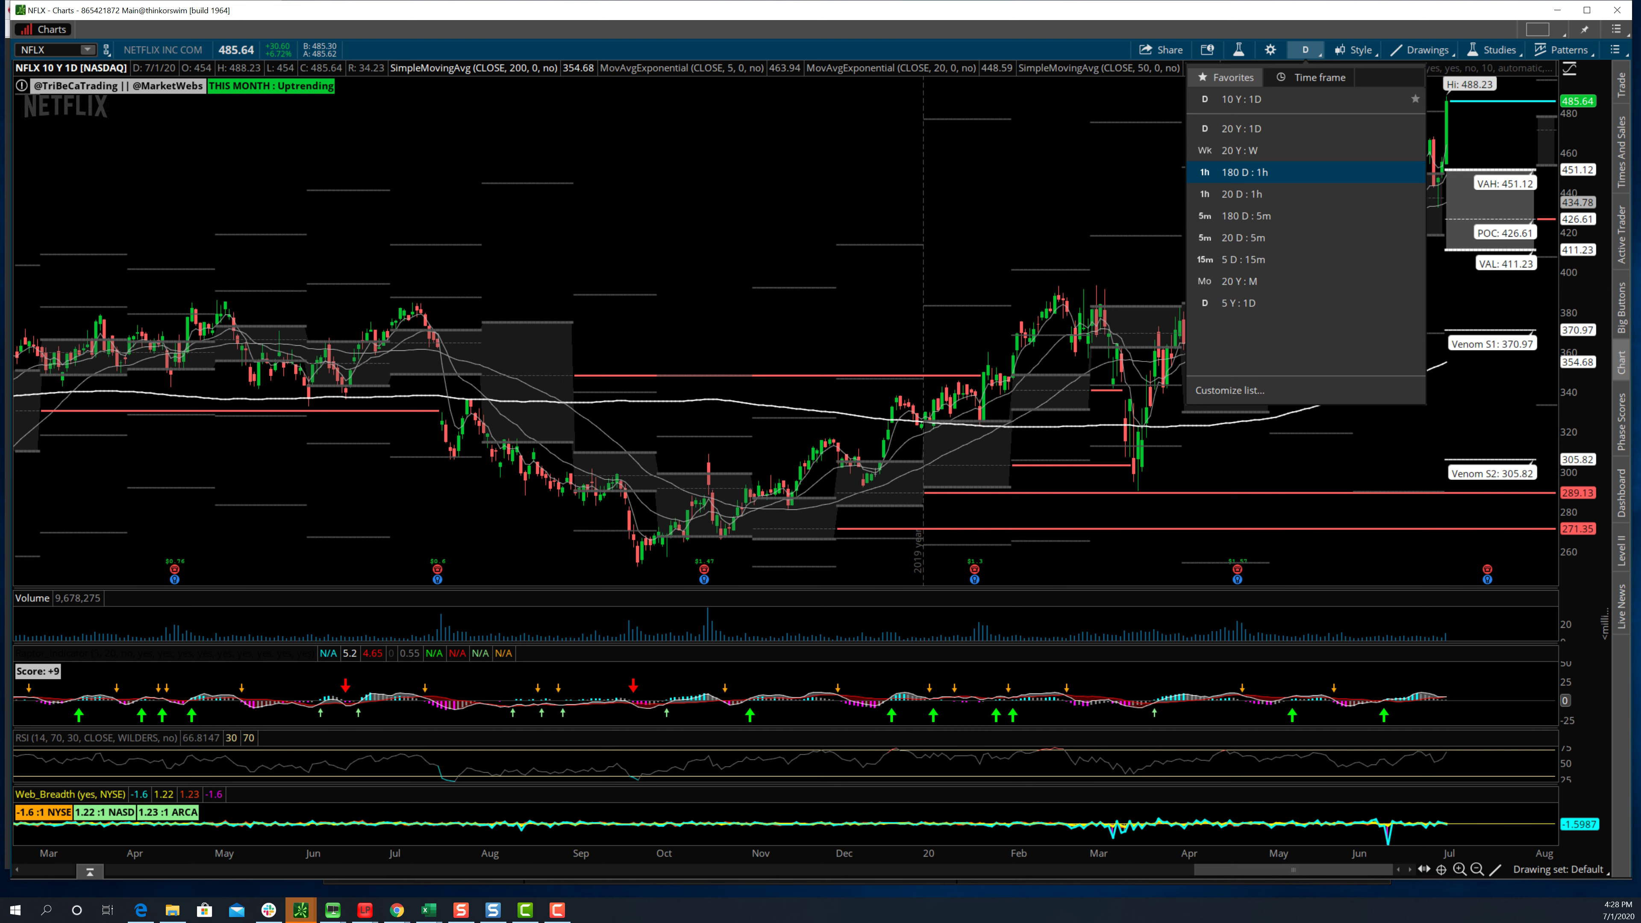
pyautogui.click(1243, 171)
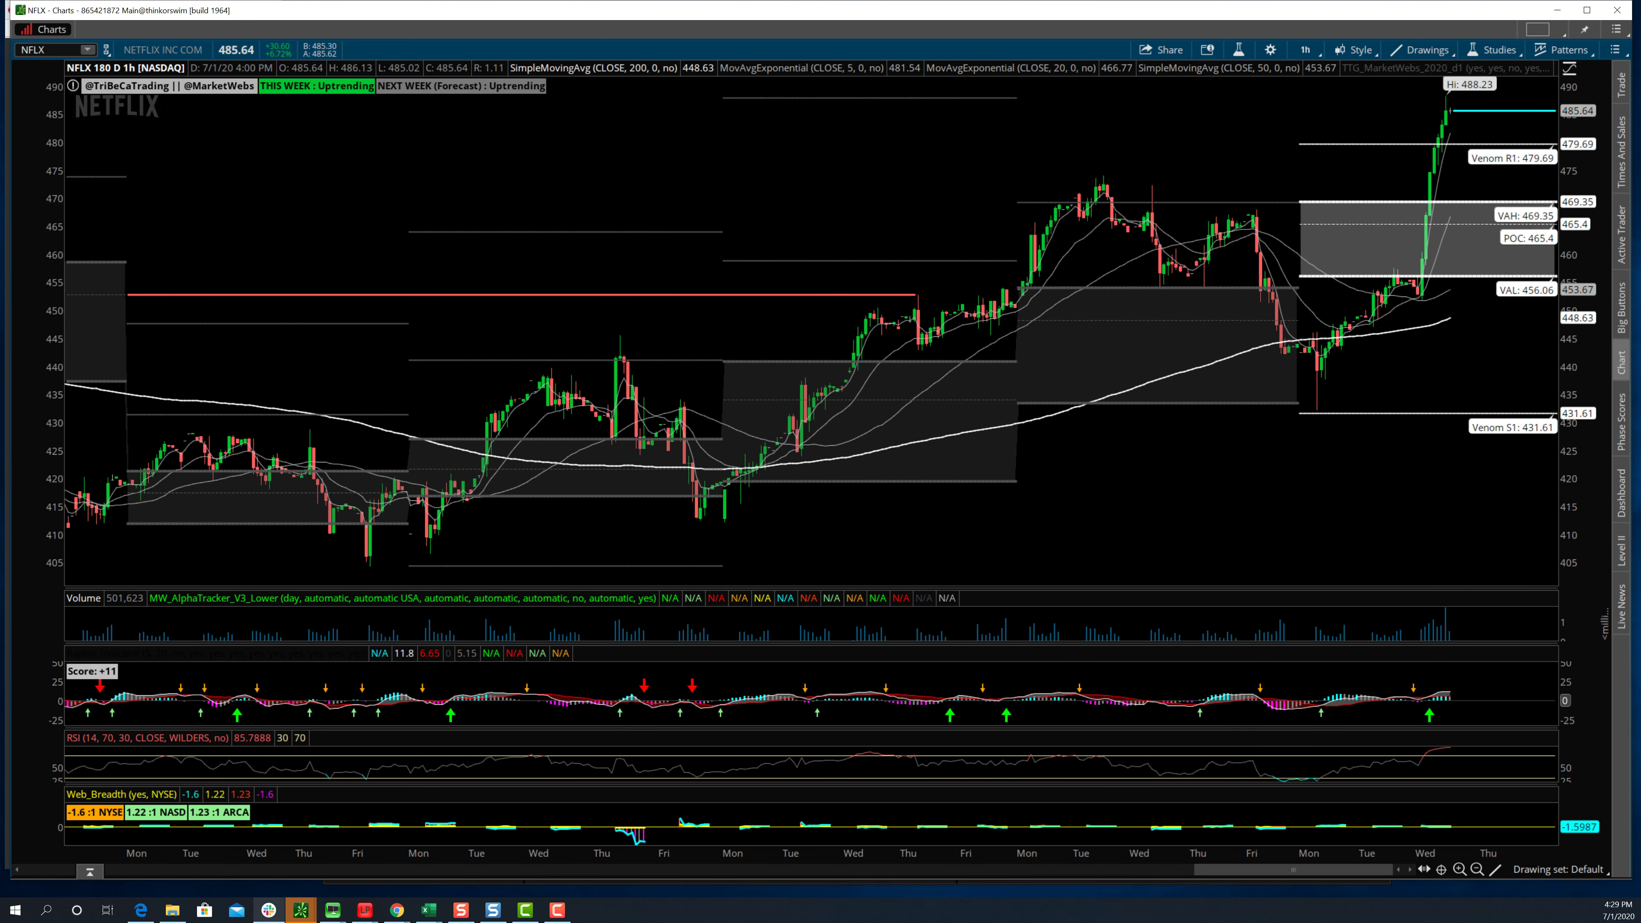
# - Switch to Slack and view the chart image posted under the "NFLX watch 1hr bottom of value" message, then close it
pyautogui.hotkey('alt', 'Tab')
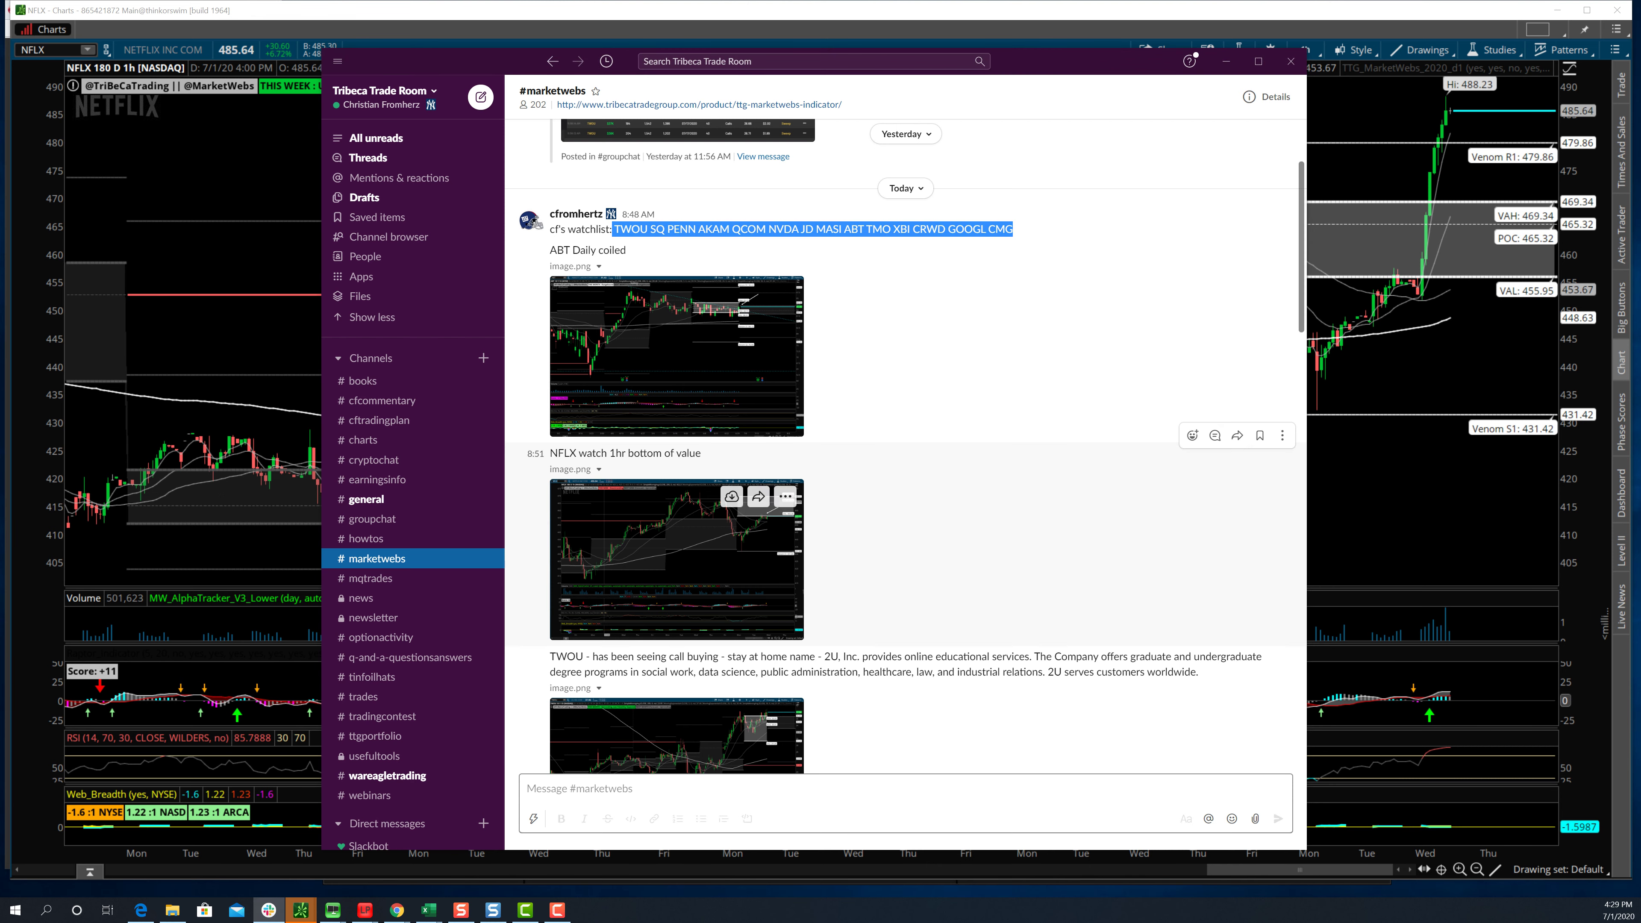
pyautogui.click(677, 558)
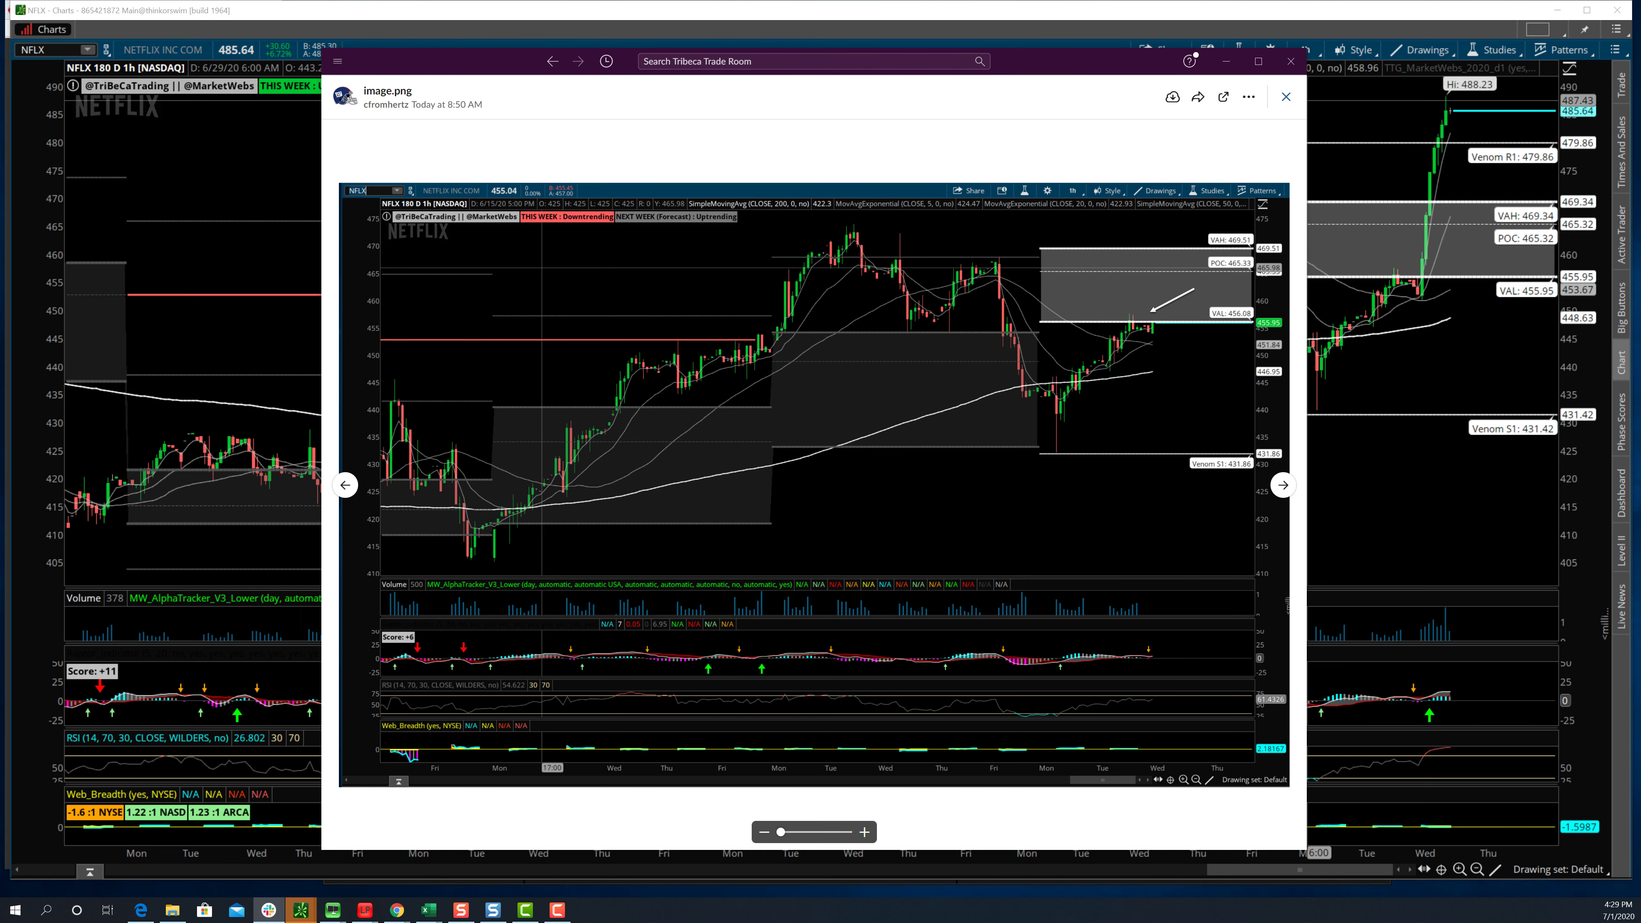
pyautogui.press('Escape')
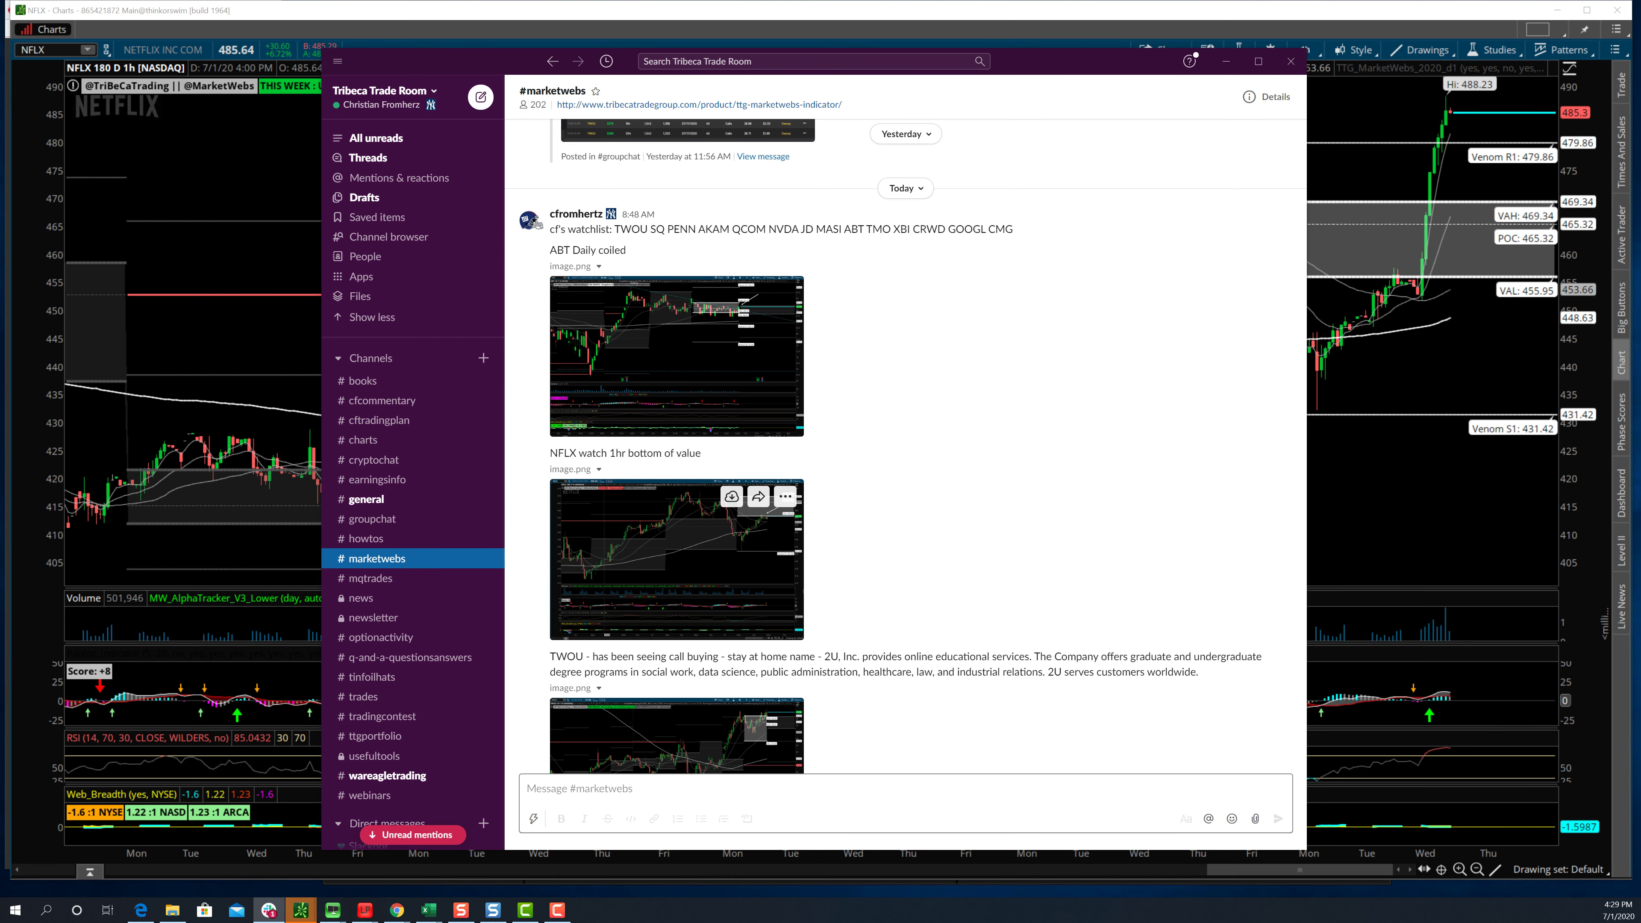
# - Switch back to thinkorswim and bring up the hourly chart for FB
pyautogui.click(52, 49)
pyautogui.write('FB')
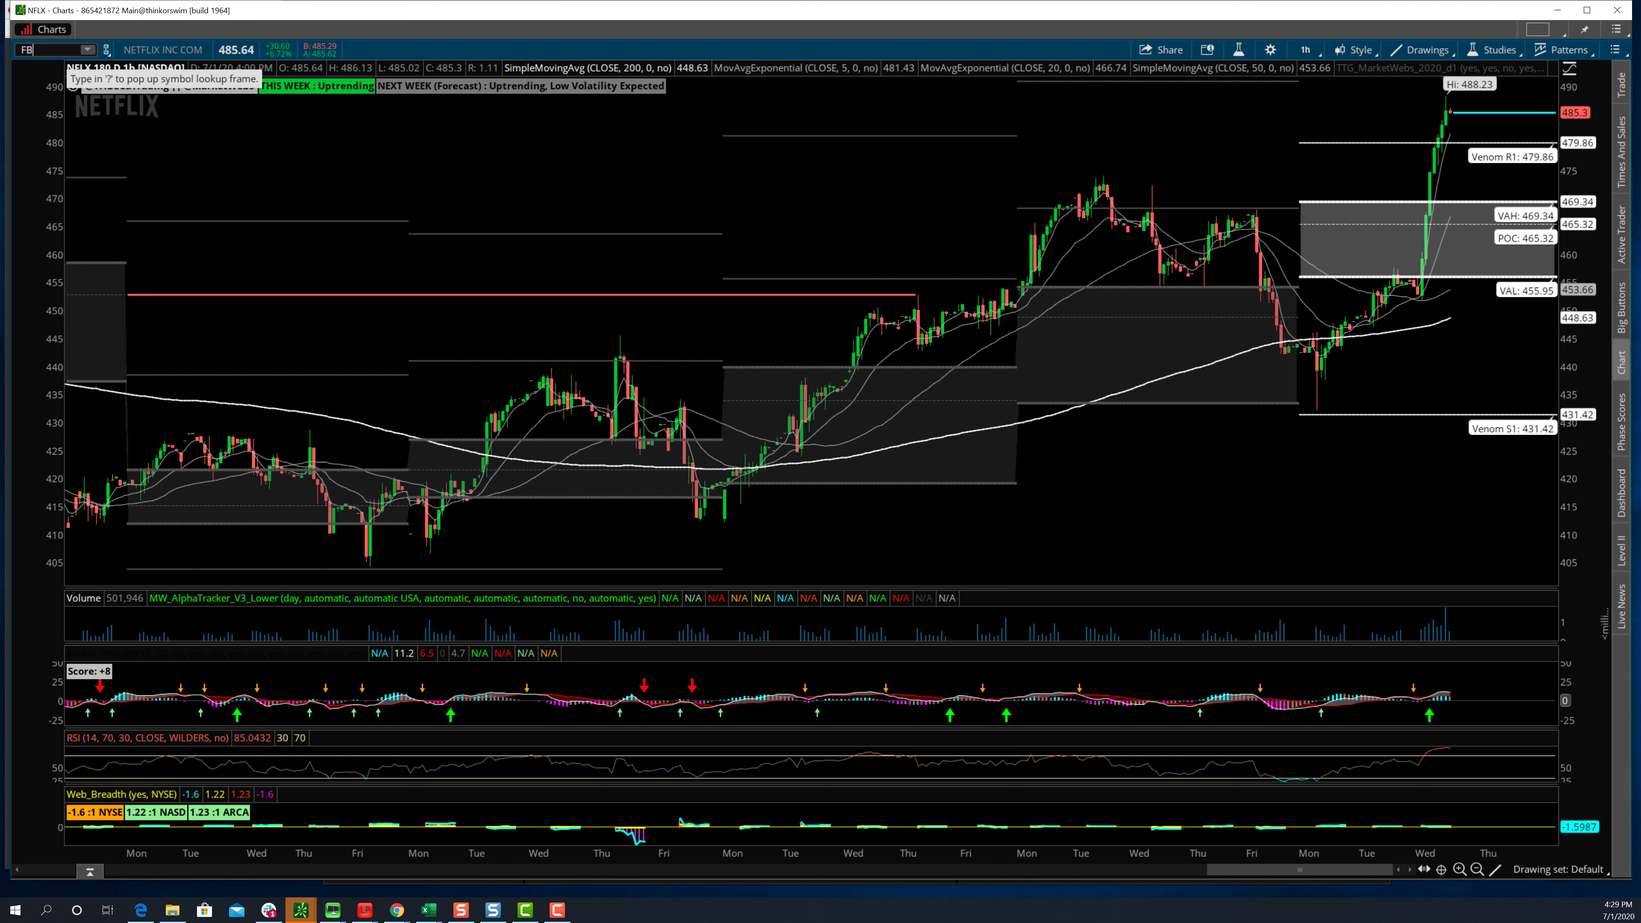
pyautogui.press('Return')
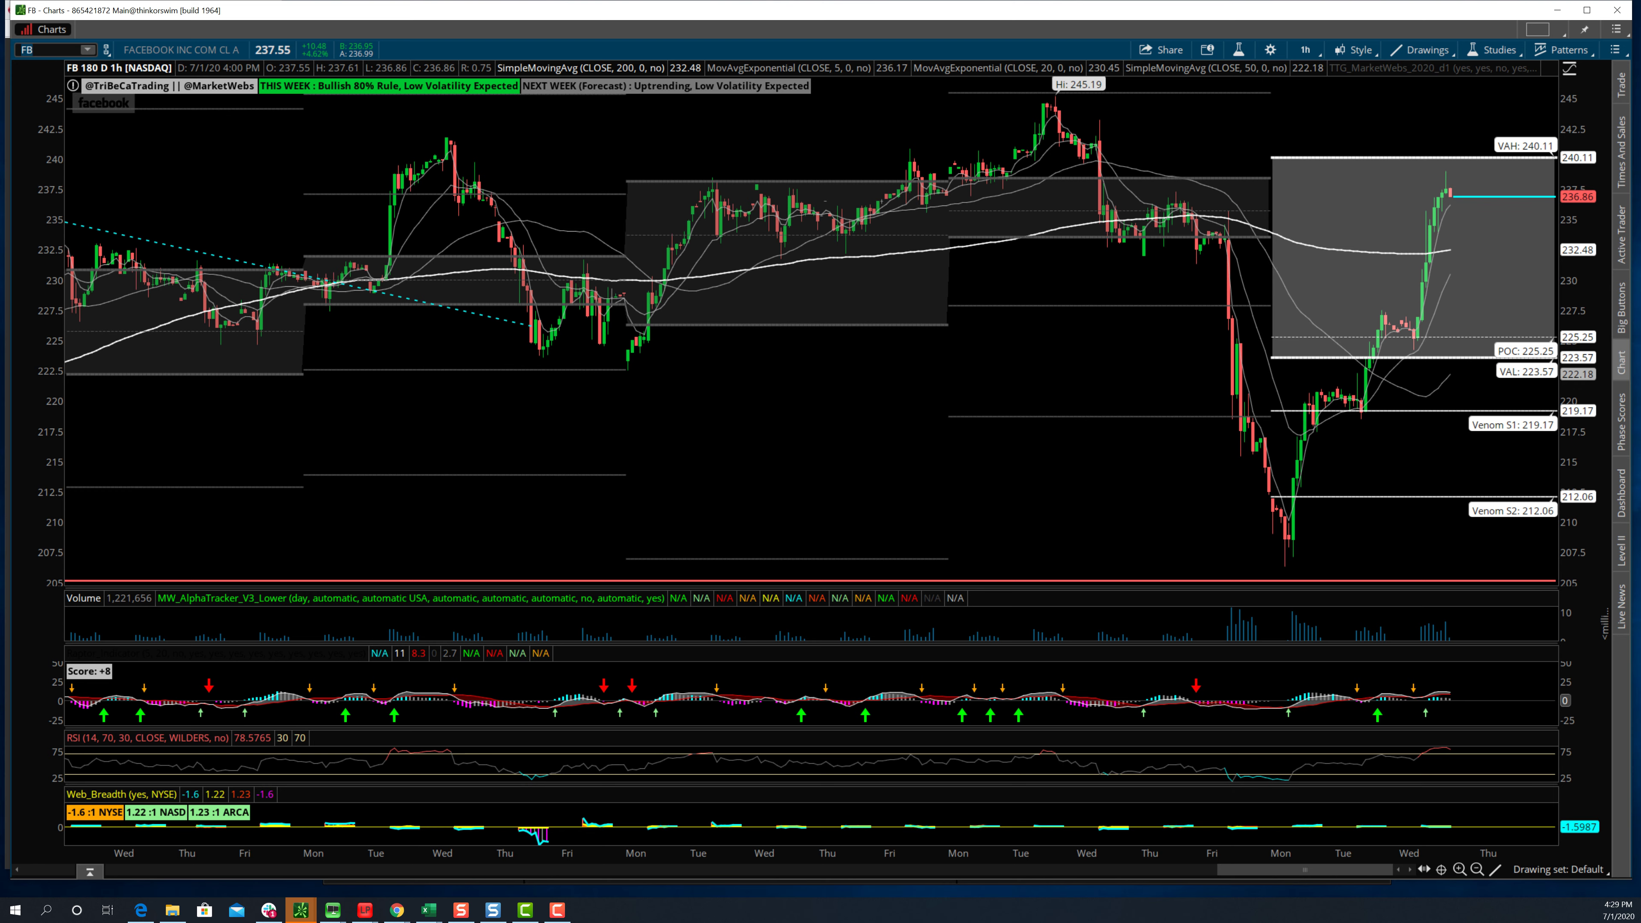
# - Review the hourly charts for GOOGL and then ROKU
pyautogui.press('BackSpace')
pyautogui.press('BackSpace')
pyautogui.write('GOOGL')
pyautogui.press('Return')
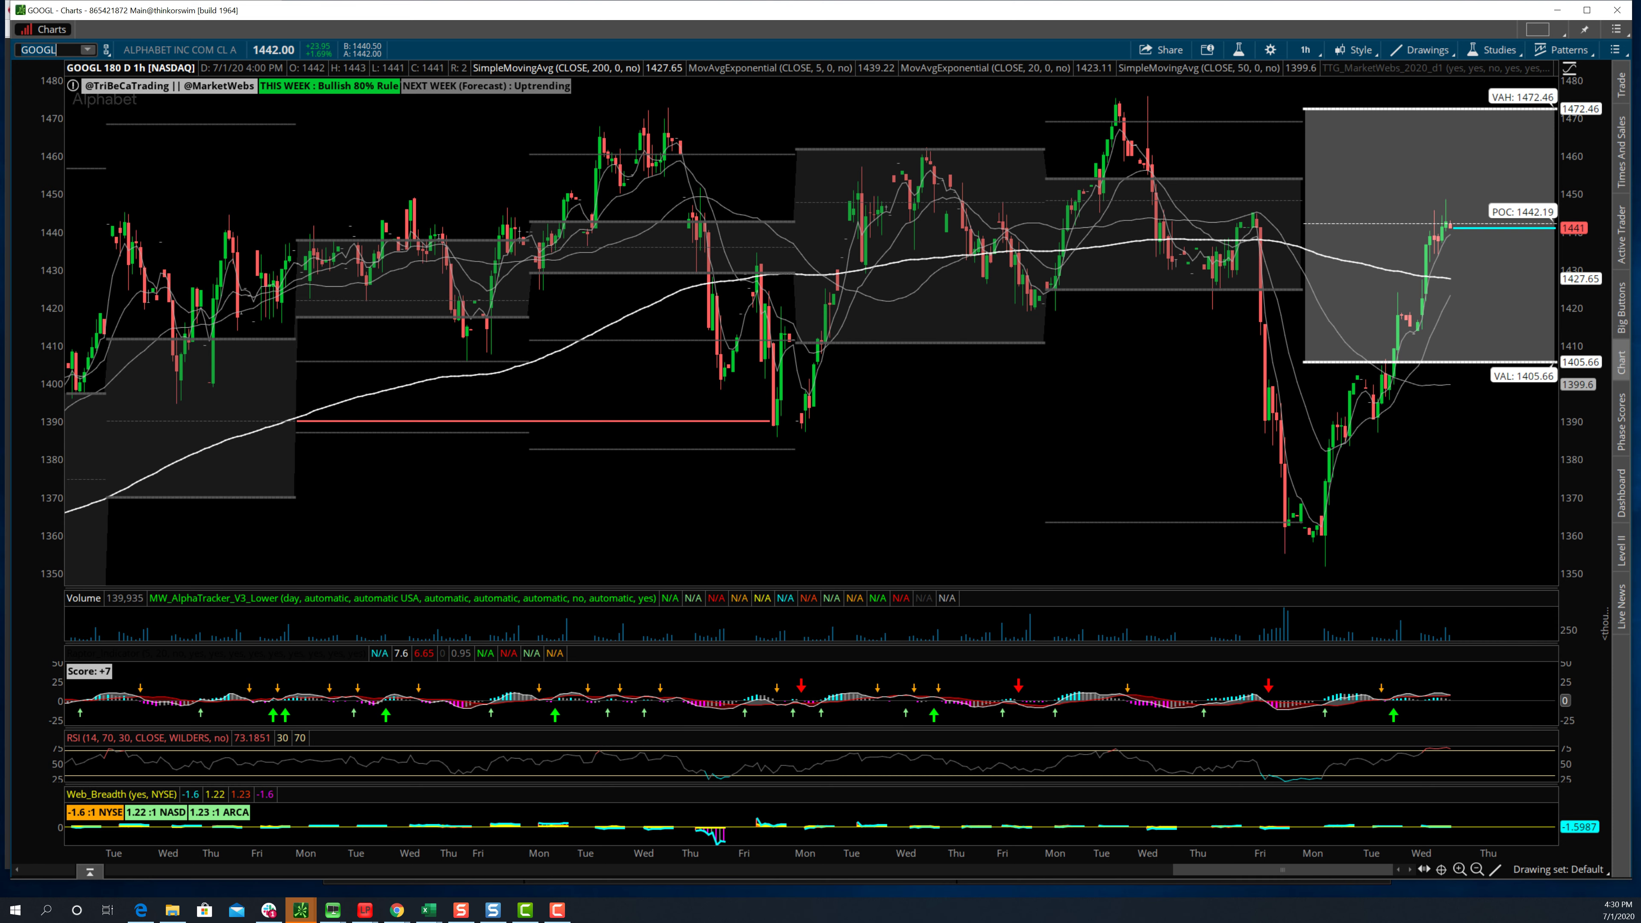
pyautogui.write('ROKU')
pyautogui.press('Return')
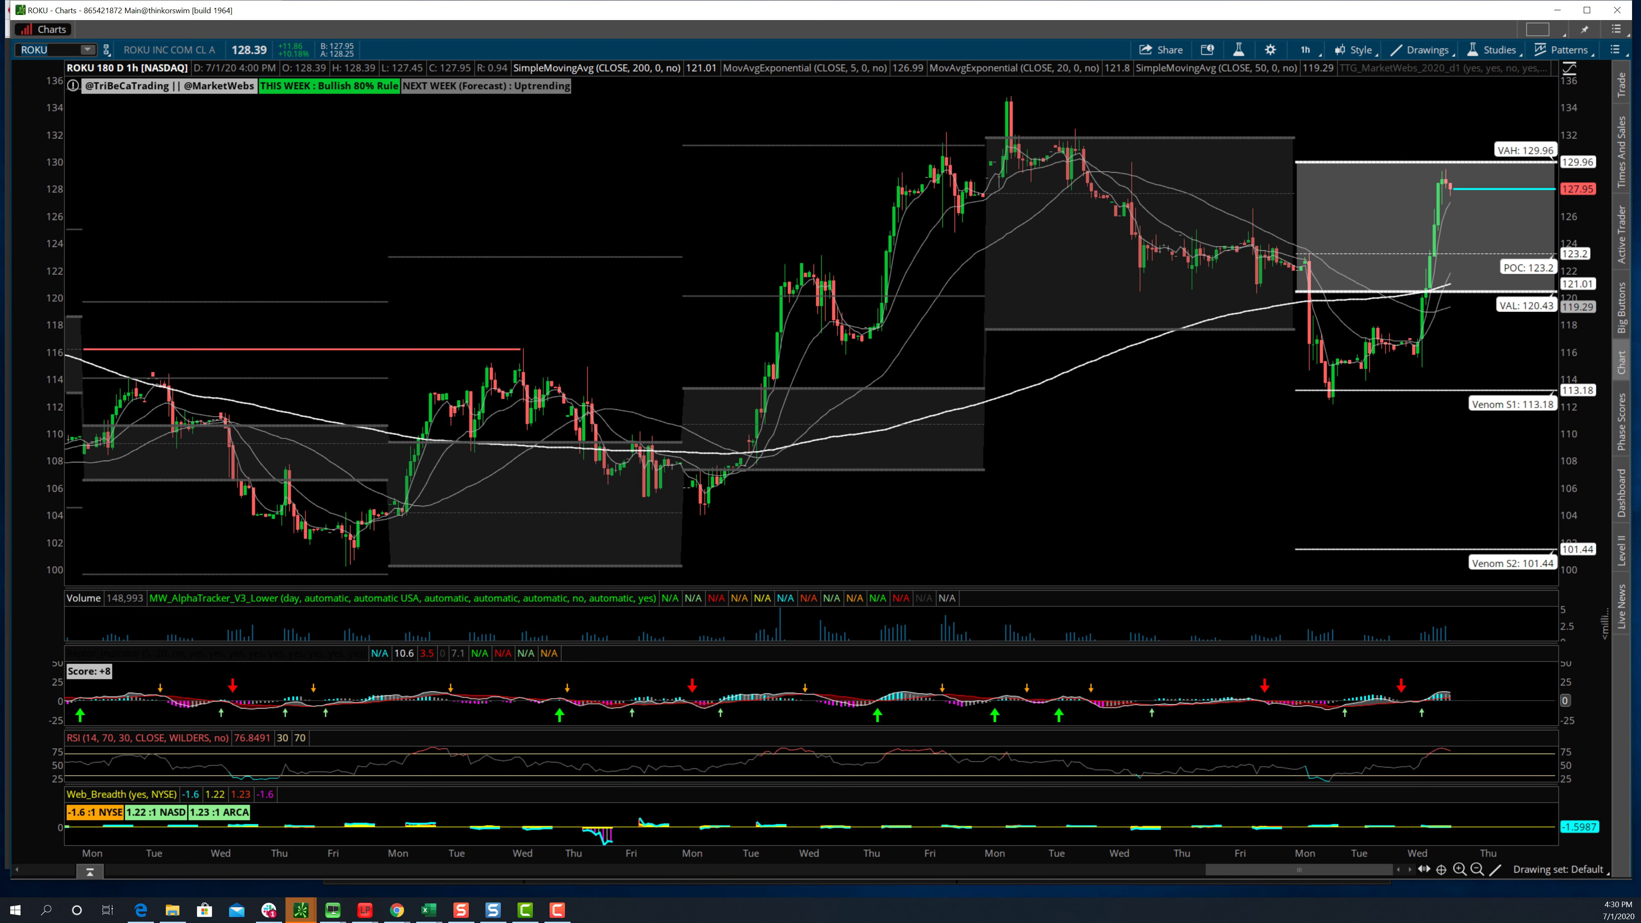
# - Review the hourly charts for NOW and then SHOP
pyautogui.press('BackSpace')
pyautogui.press('BackSpace')
pyautogui.press('BackSpace')
pyautogui.press('BackSpace')
pyautogui.write('NOW')
pyautogui.press('Return')
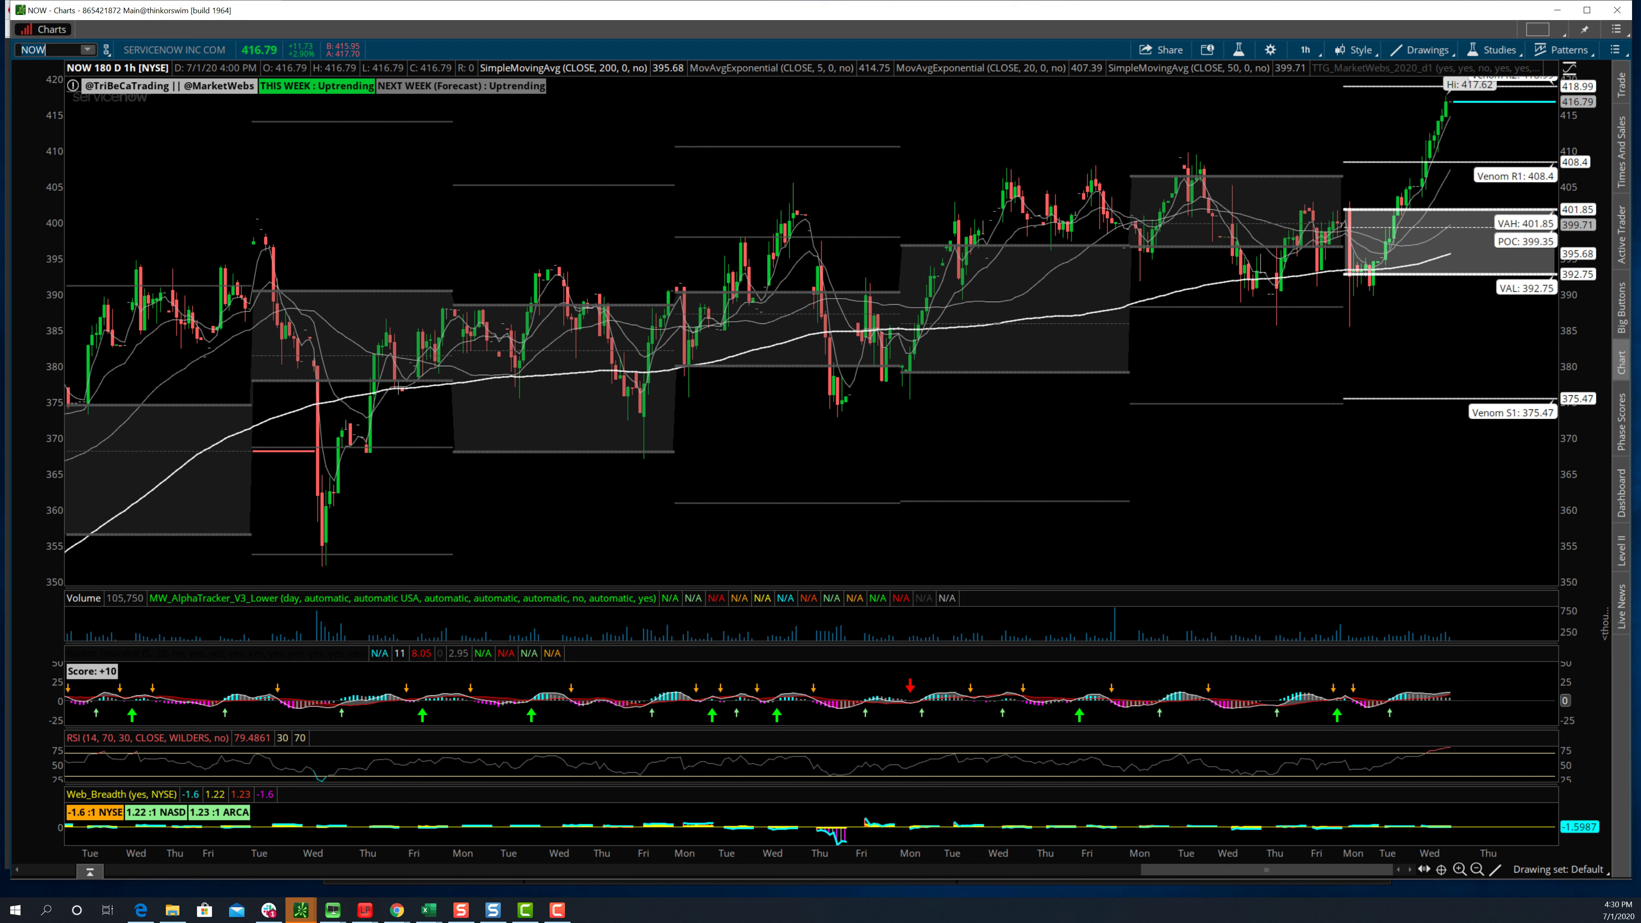
pyautogui.write('SHOP')
pyautogui.press('Return')
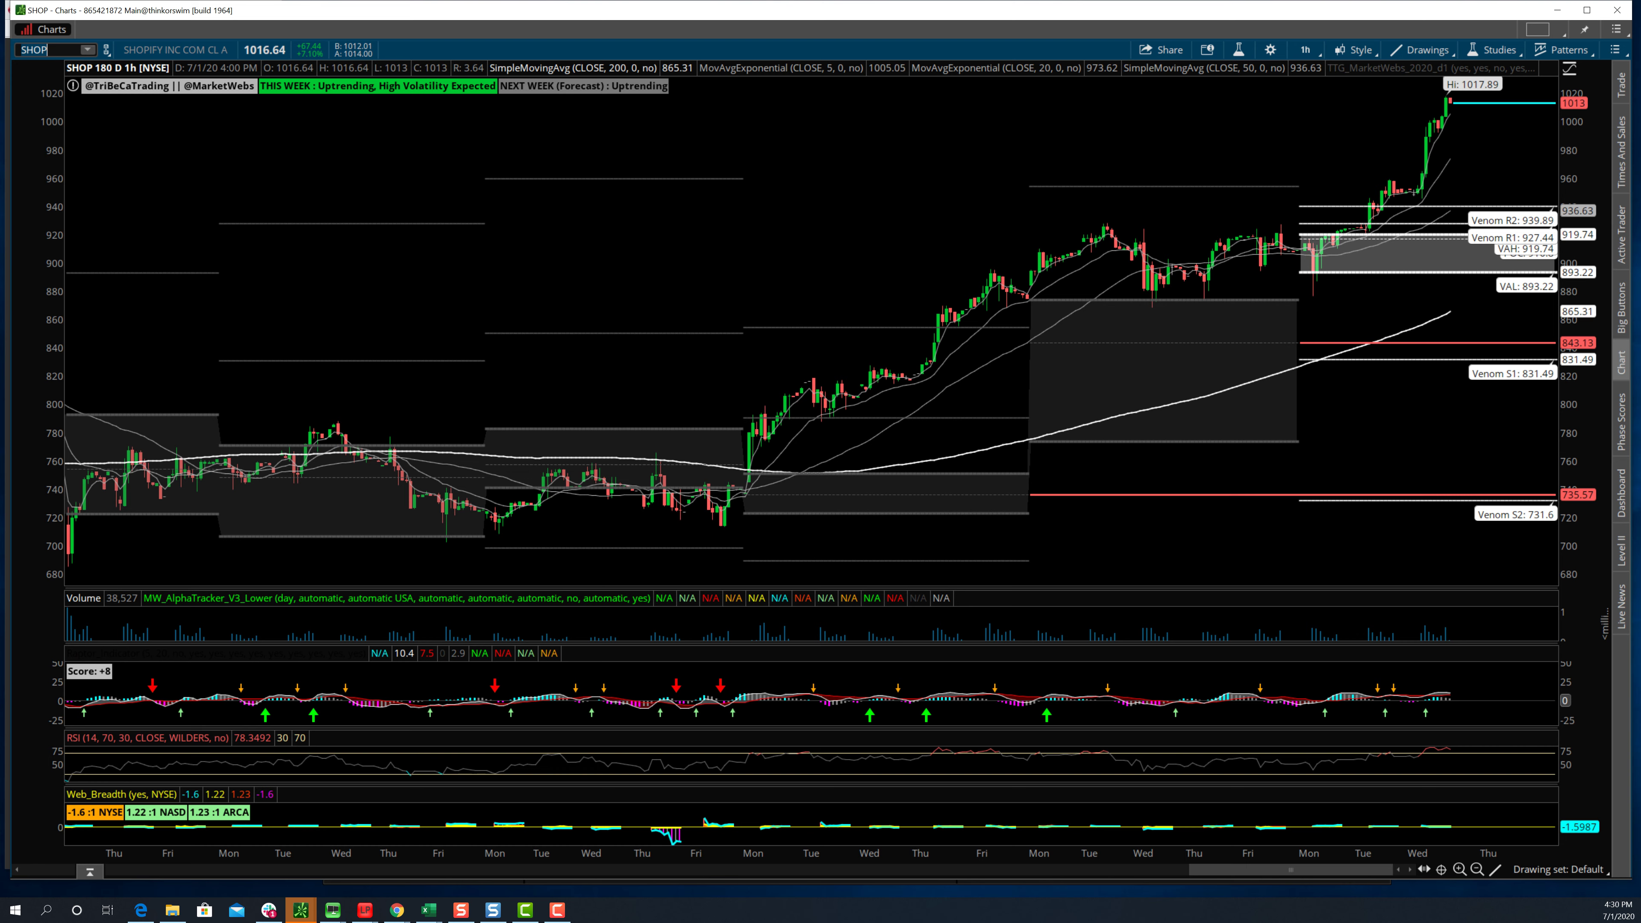
# - Change the charted symbol to SQ to review its hourly price action
pyautogui.press('BackSpace')
pyautogui.press('BackSpace')
pyautogui.press('BackSpace')
pyautogui.press('BackSpace')
pyautogui.write('SQ')
pyautogui.press('Return')
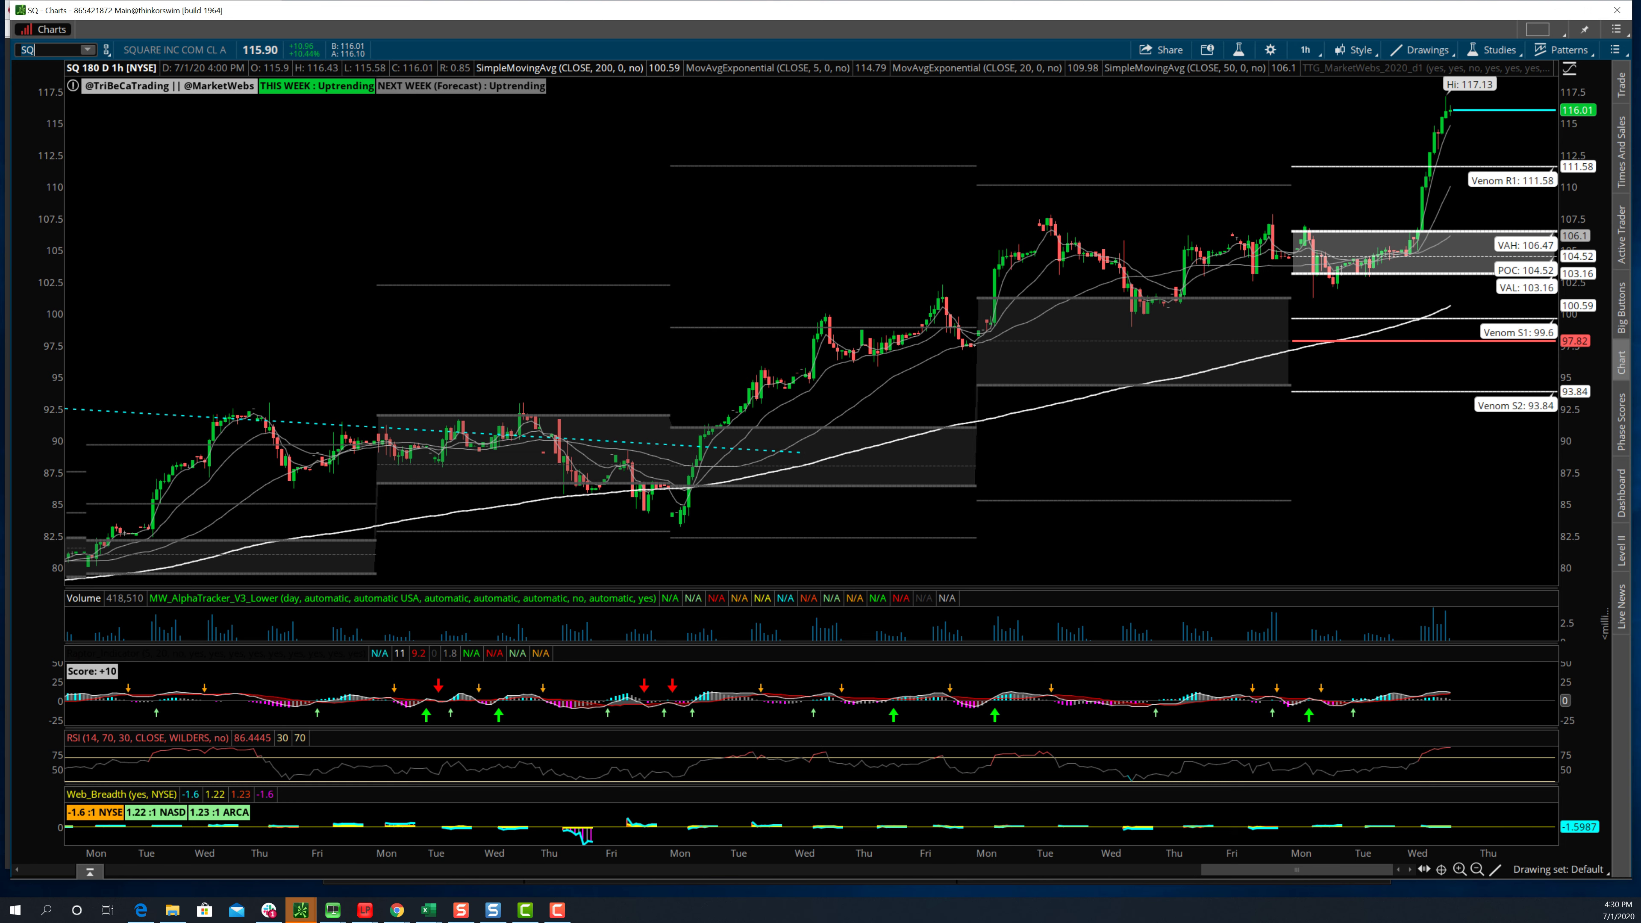
# - Change the charted symbol to W to review Wayfair's hourly chart
pyautogui.press('BackSpace')
pyautogui.press('BackSpace')
pyautogui.write('W')
pyautogui.press('Return')
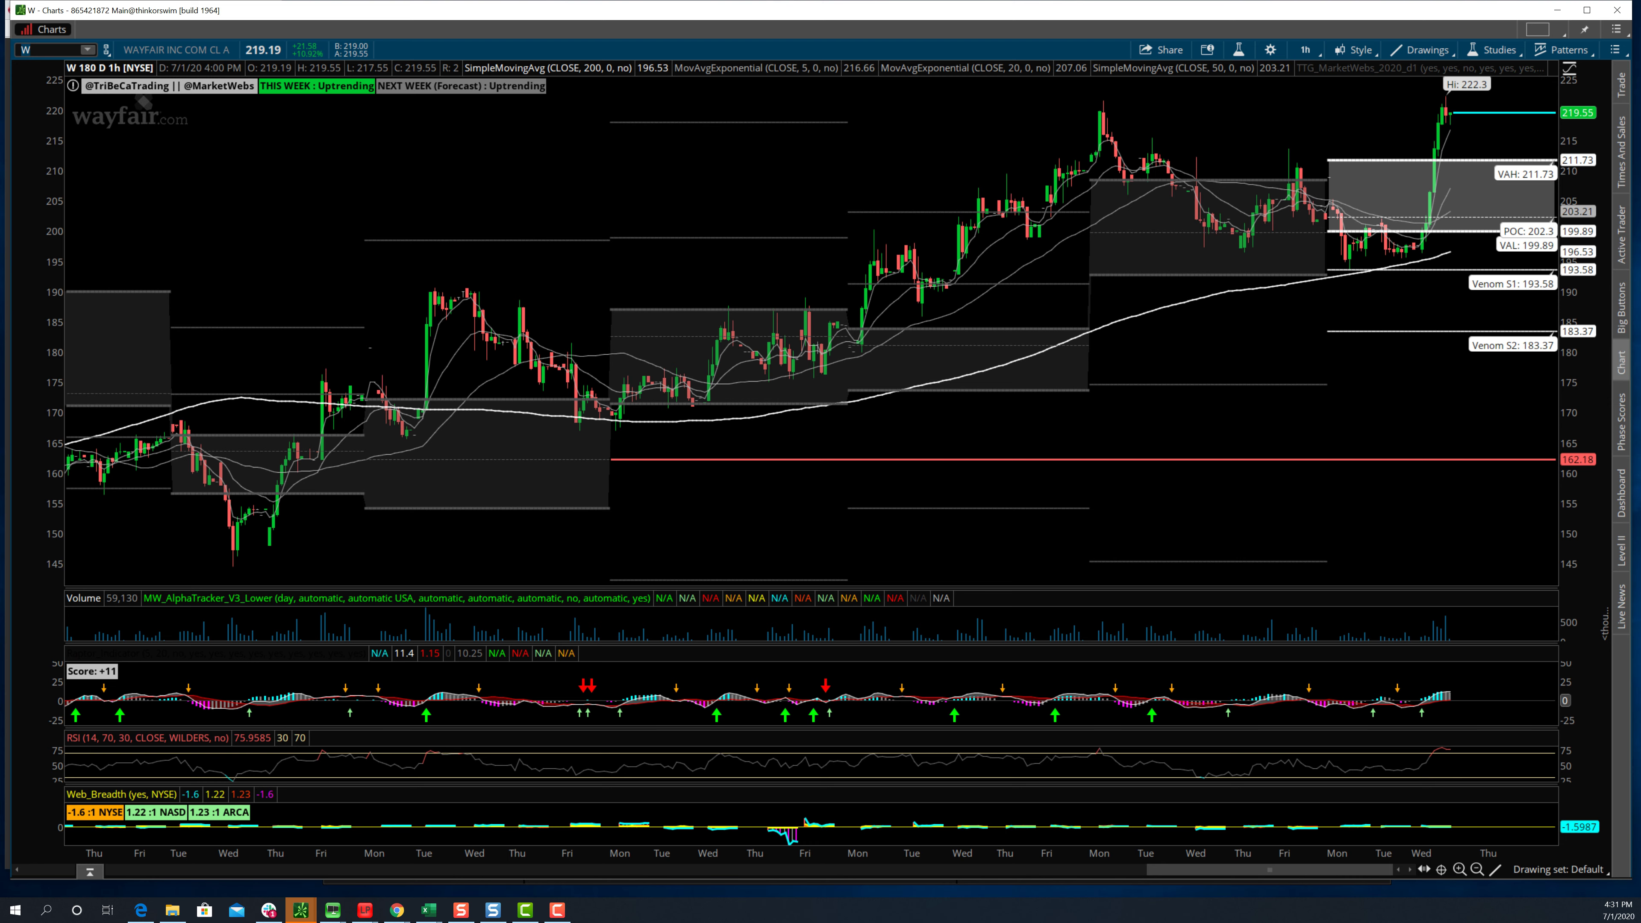
# - Change the charted symbol to PTON to review Peloton's hourly chart
pyautogui.press('BackSpace')
pyautogui.write('PTON')
pyautogui.press('Return')
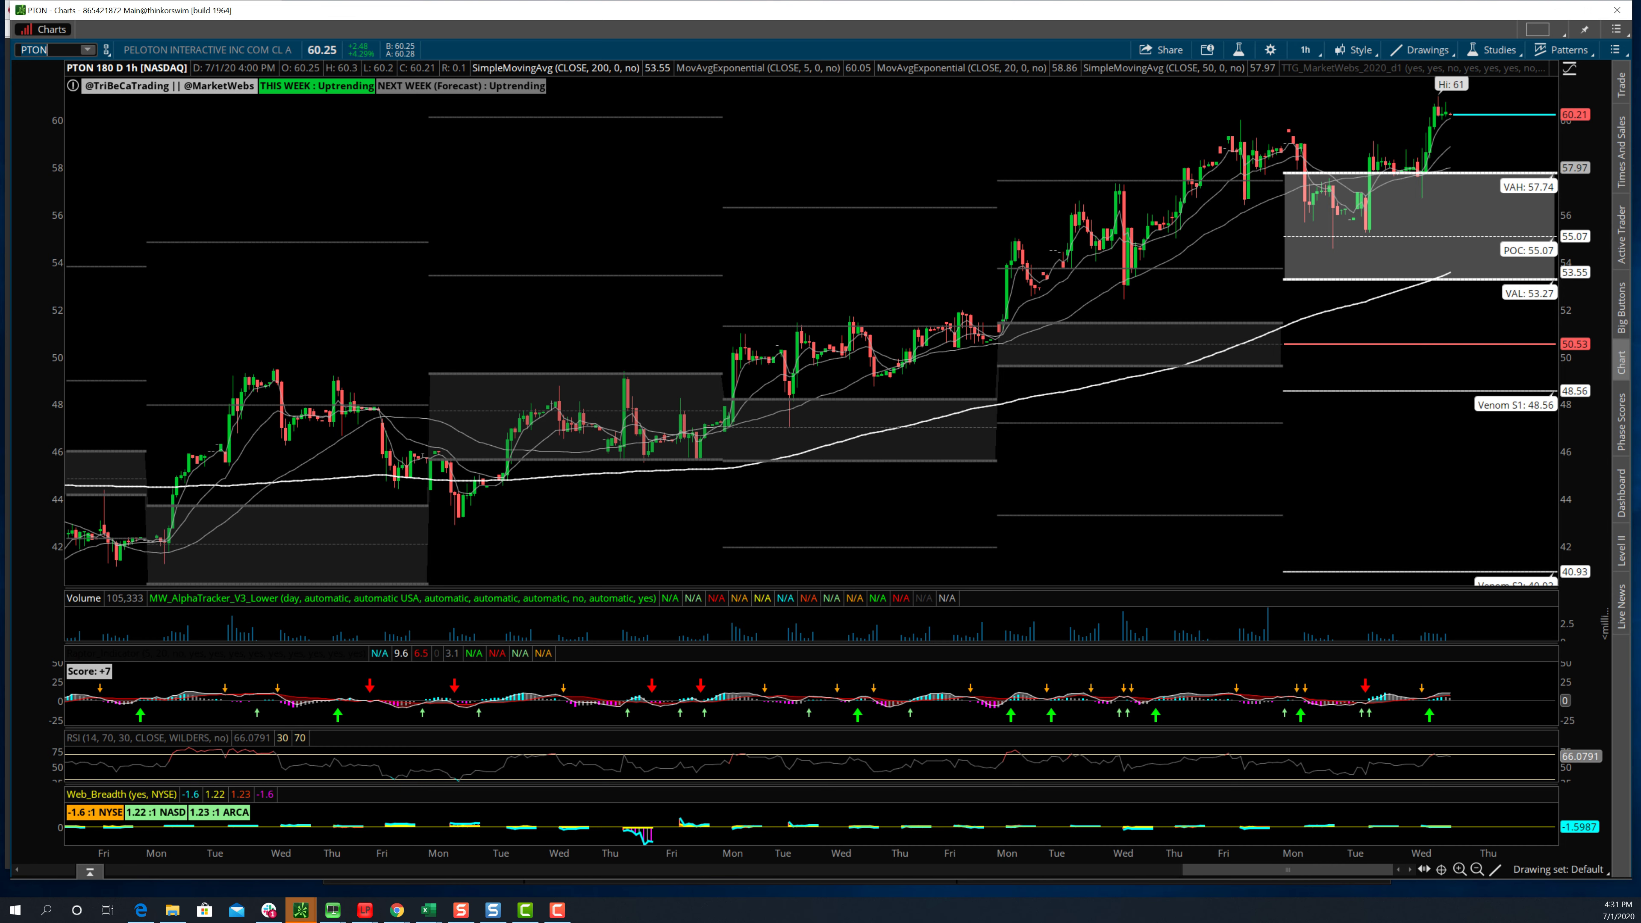
# - Load the hourly chart for UAL and inspect its earlier price action
pyautogui.press('BackSpace')
pyautogui.press('BackSpace')
pyautogui.press('BackSpace')
pyautogui.press('BackSpace')
pyautogui.write('UAL')
pyautogui.press('Return')
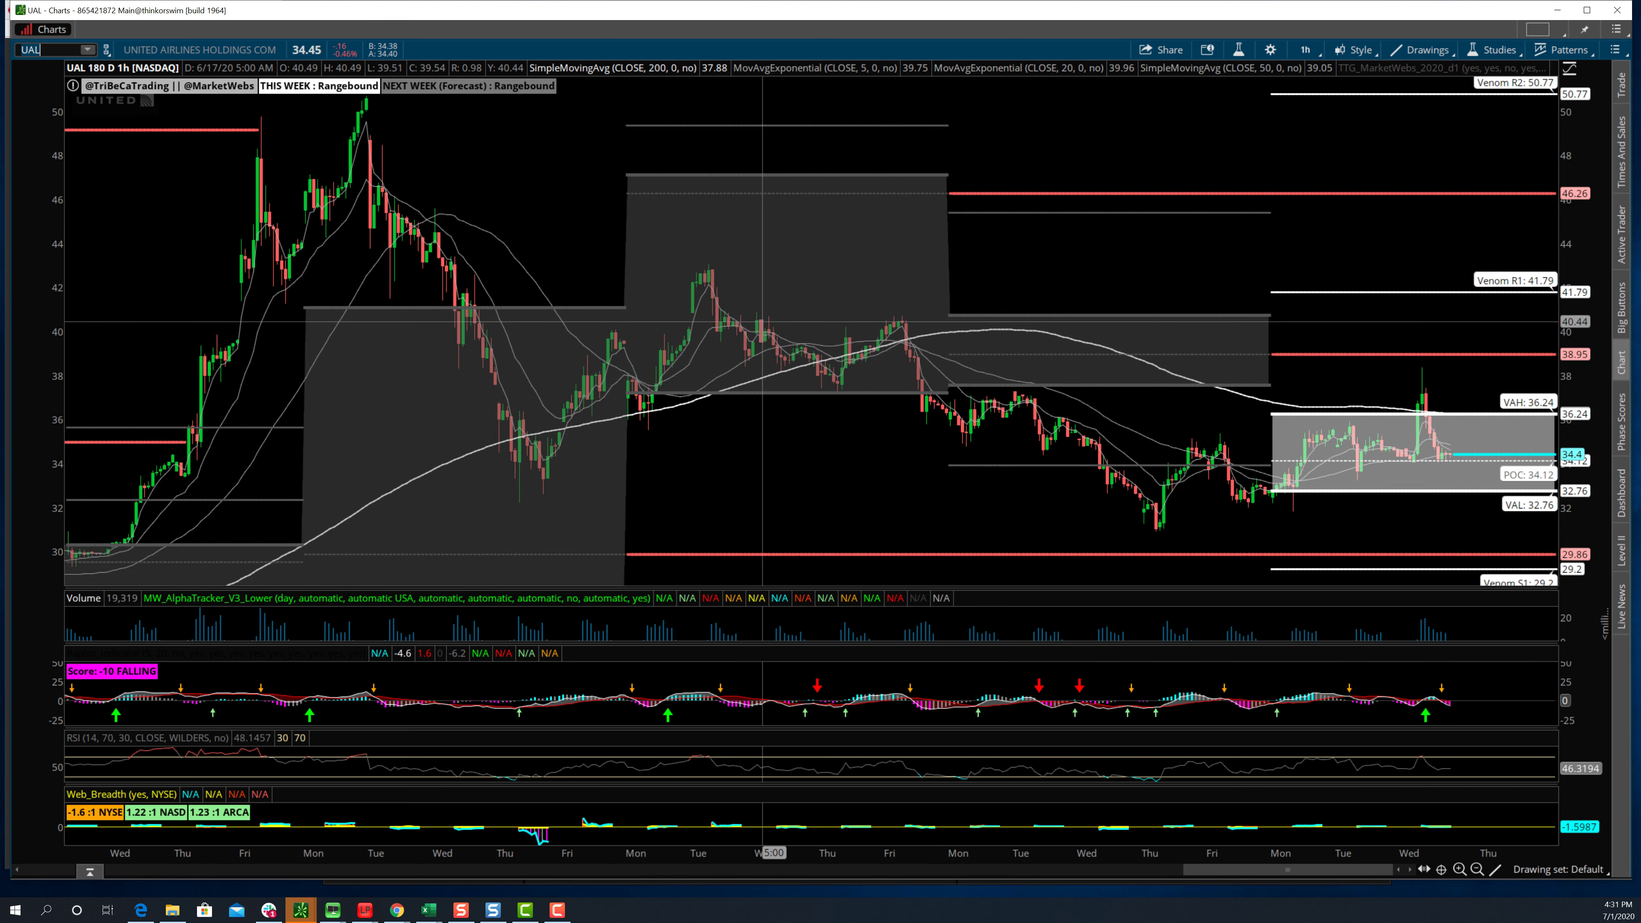
# - Replace the charted symbol with EXPE to review Expedia's hourly chart
pyautogui.click(39, 50)
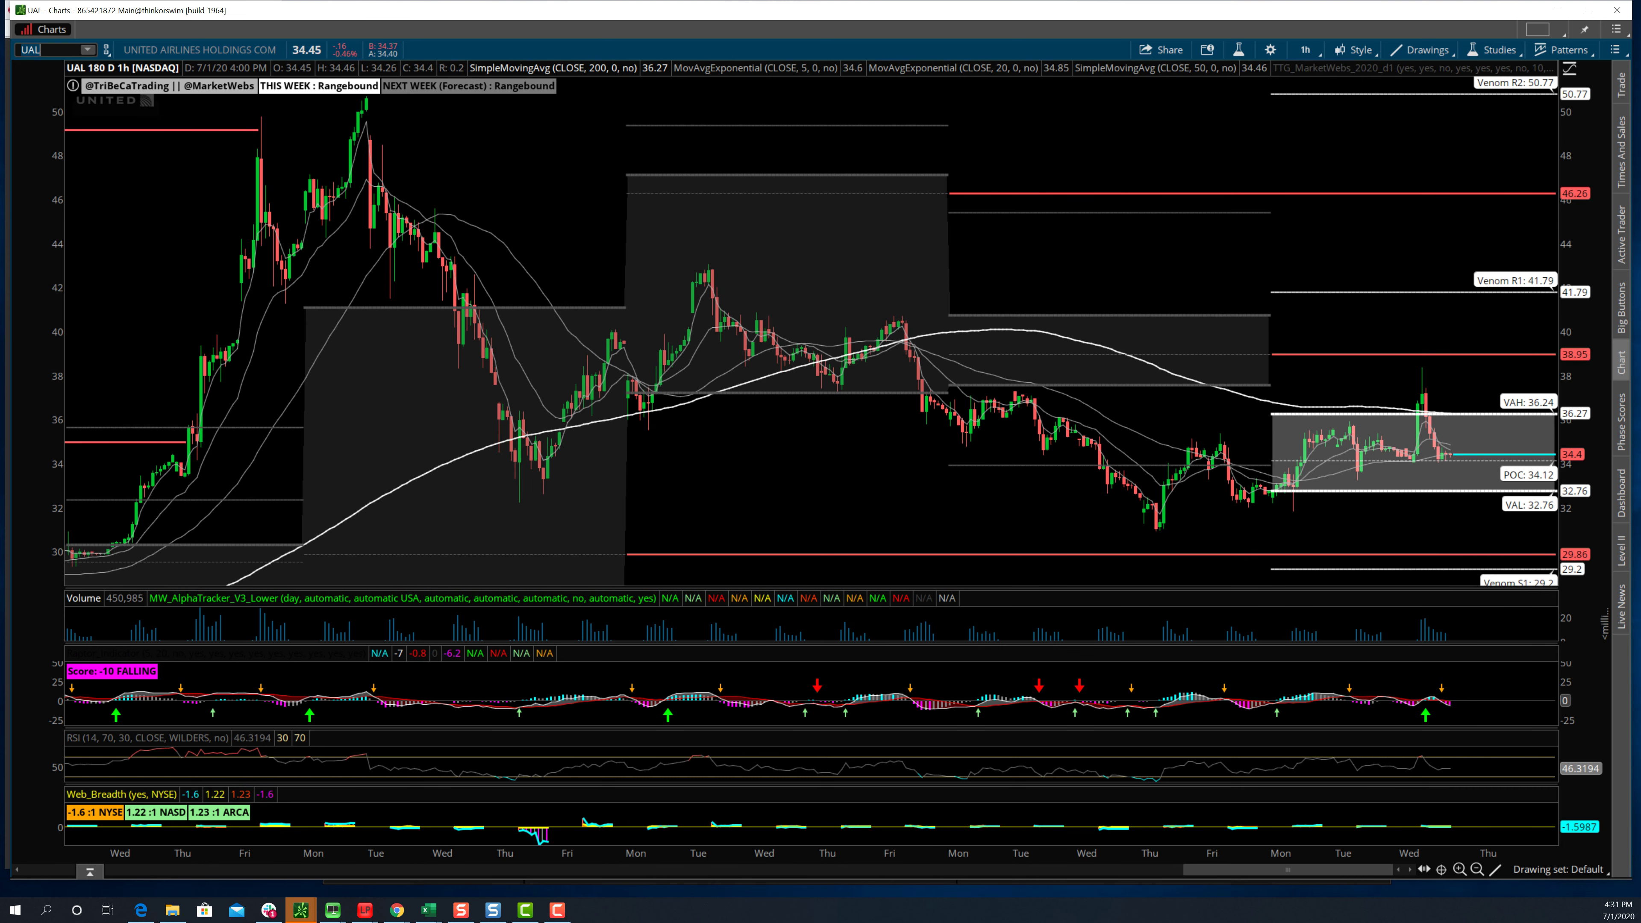
pyautogui.press('BackSpace')
pyautogui.press('BackSpace')
pyautogui.press('BackSpace')
pyautogui.write('EXPE')
pyautogui.press('Return')
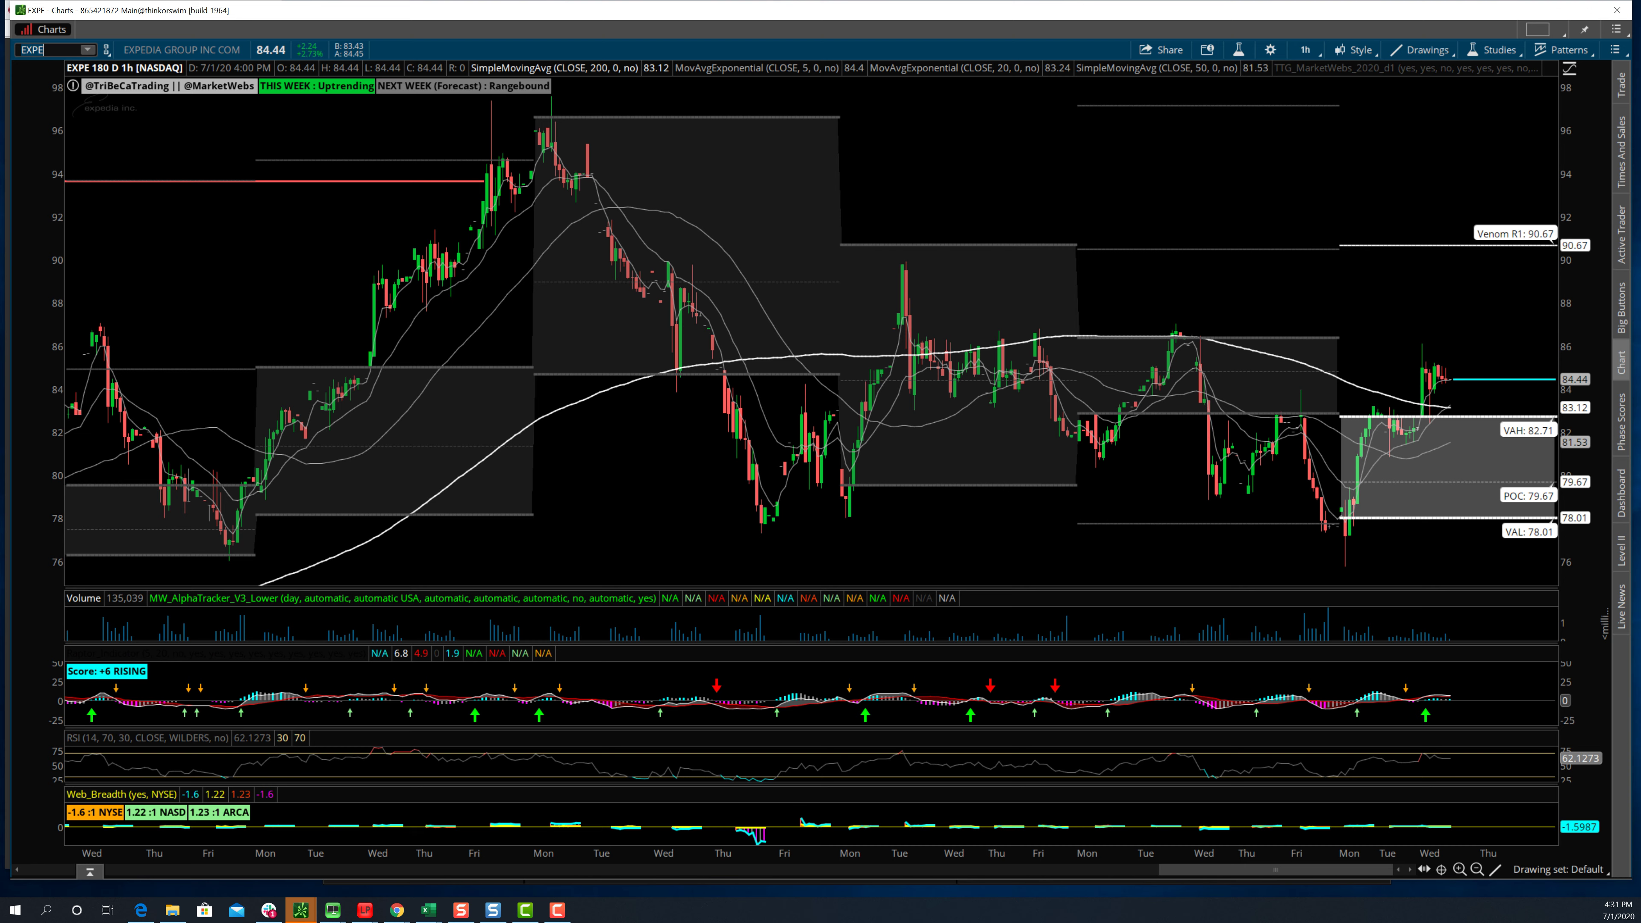
# - Change the charted symbol to HON to review Honeywell's hourly chart
pyautogui.press('BackSpace')
pyautogui.press('BackSpace')
pyautogui.press('BackSpace')
pyautogui.press('BackSpace')
pyautogui.write('HON')
pyautogui.press('Return')
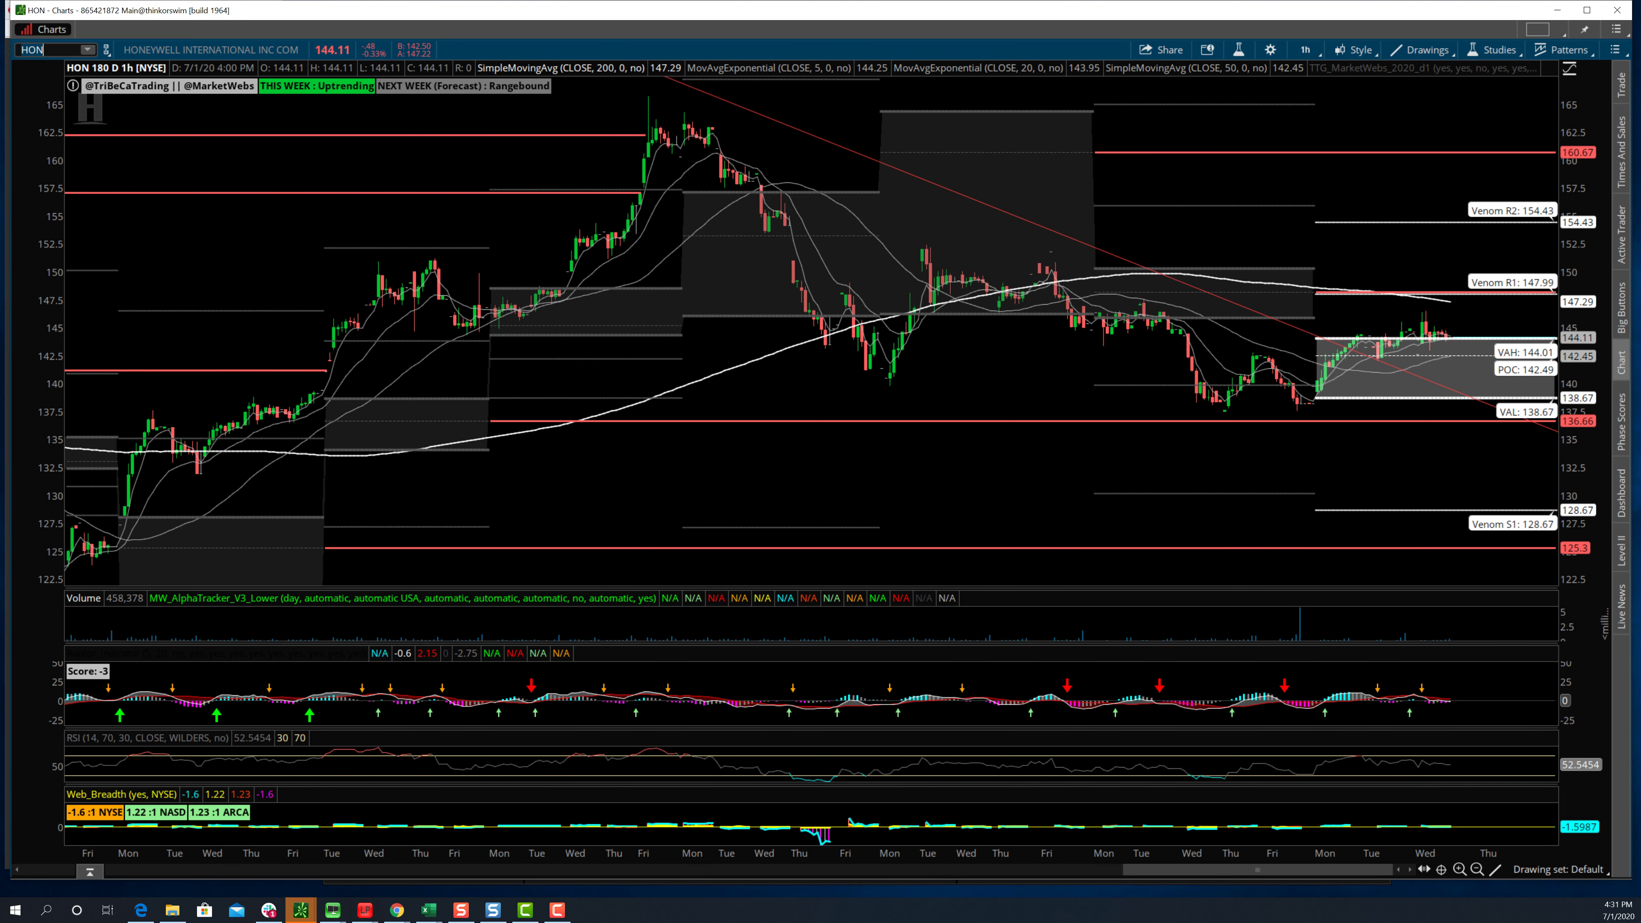
# - Review sector performance in the ETF Watch List1 workbook in Excel, and return to thinkorswim to chart MU hourly
pyautogui.moveTo(428, 910)
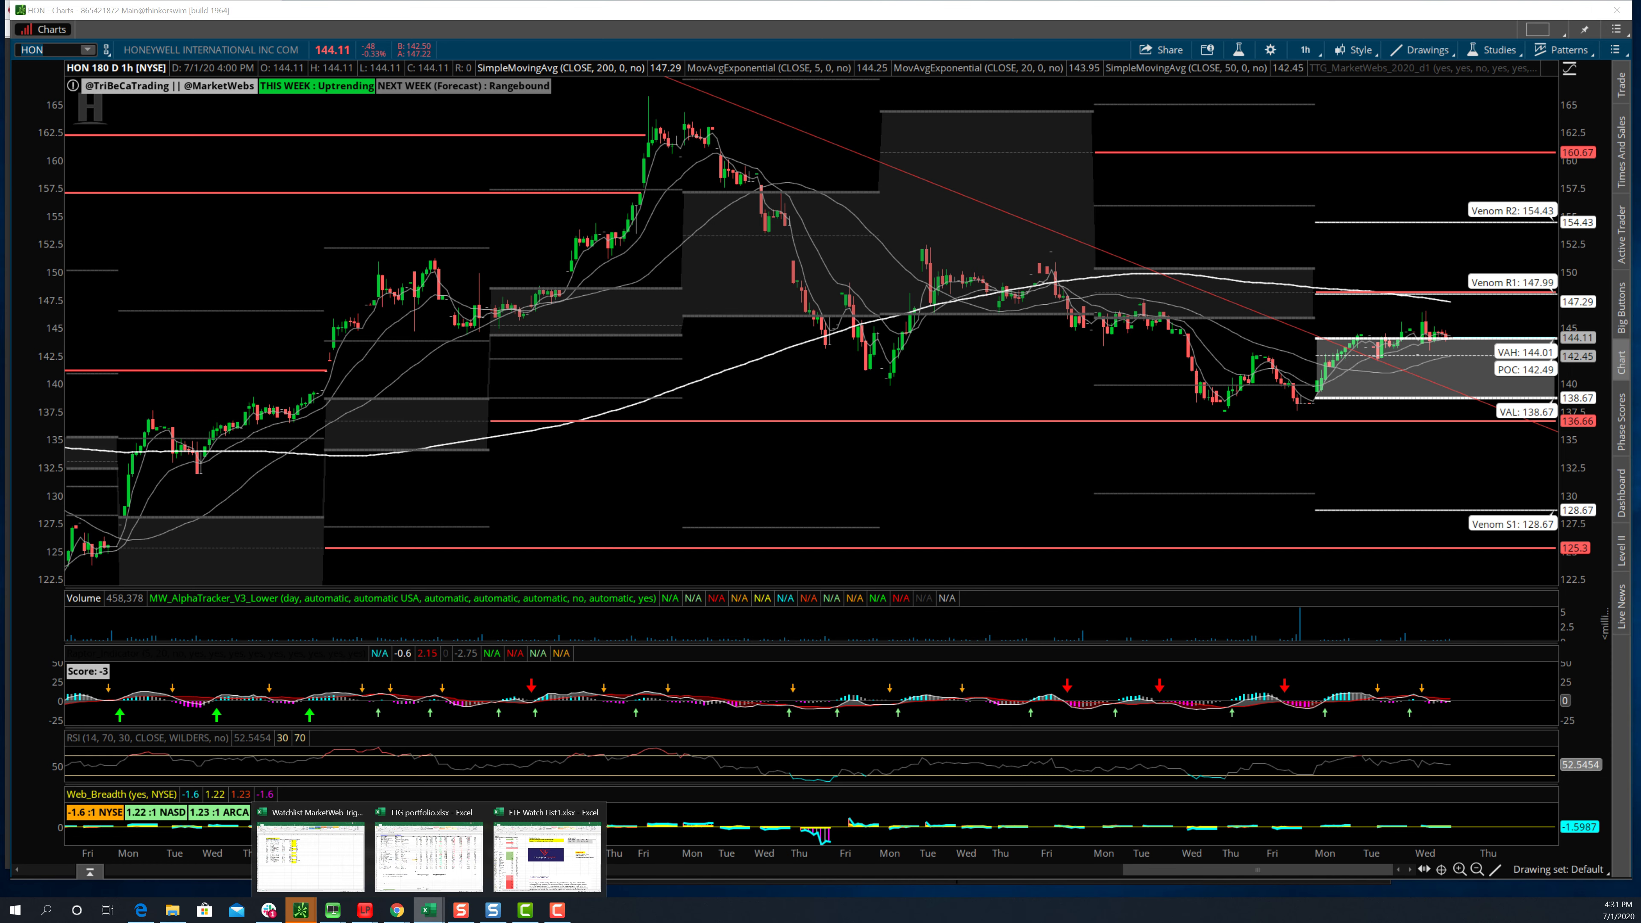
pyautogui.click(547, 856)
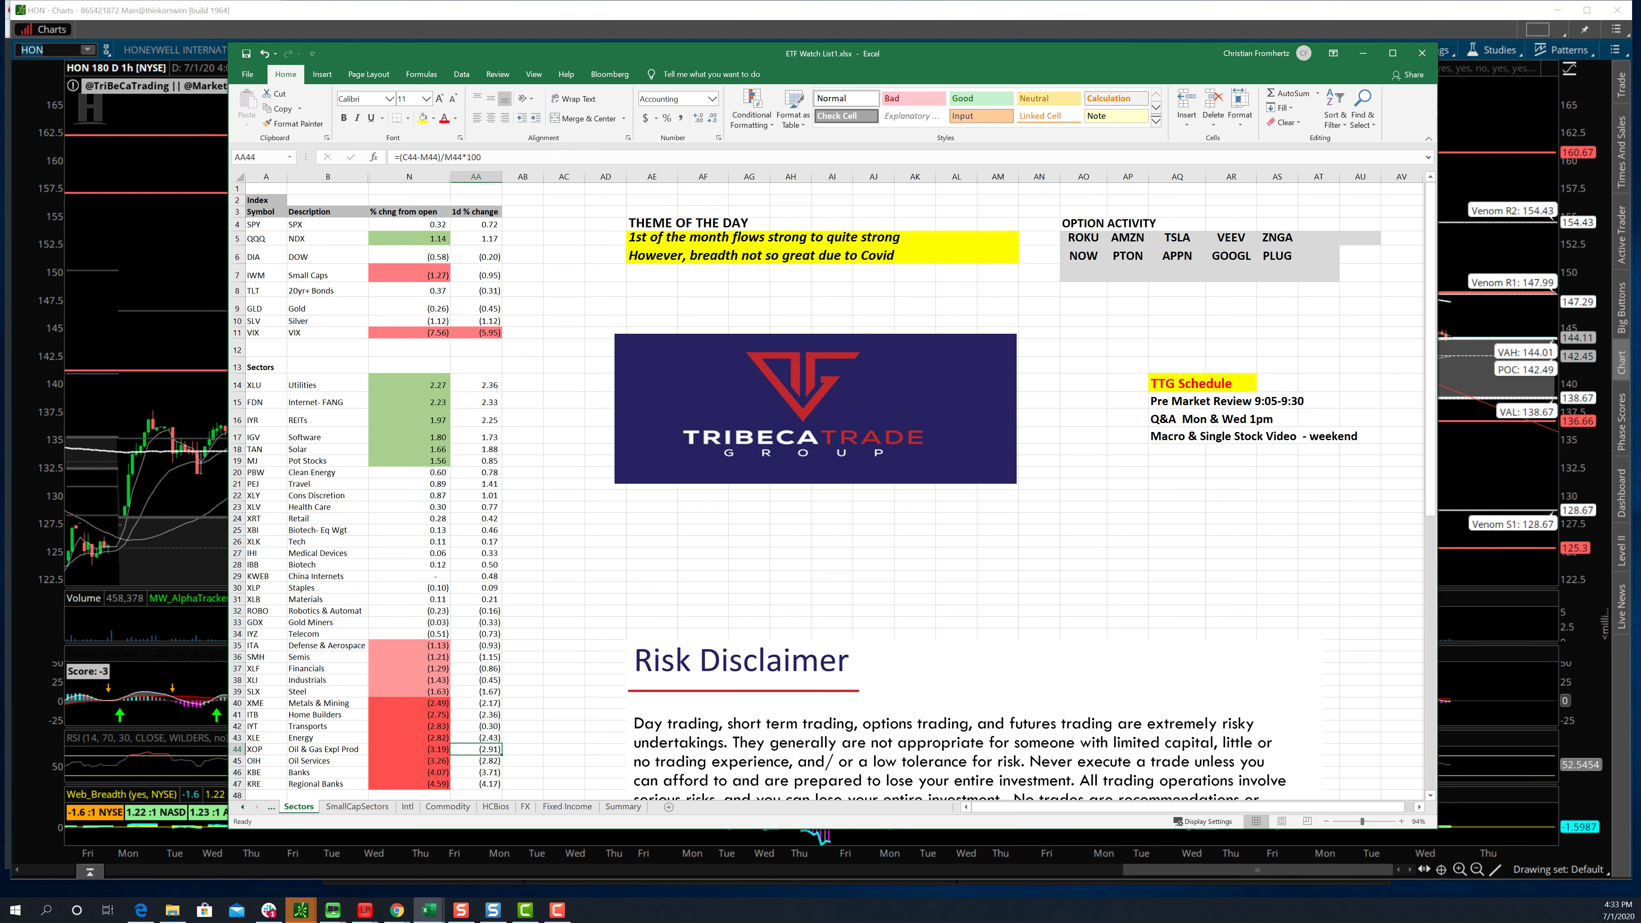
pyautogui.click(46, 49)
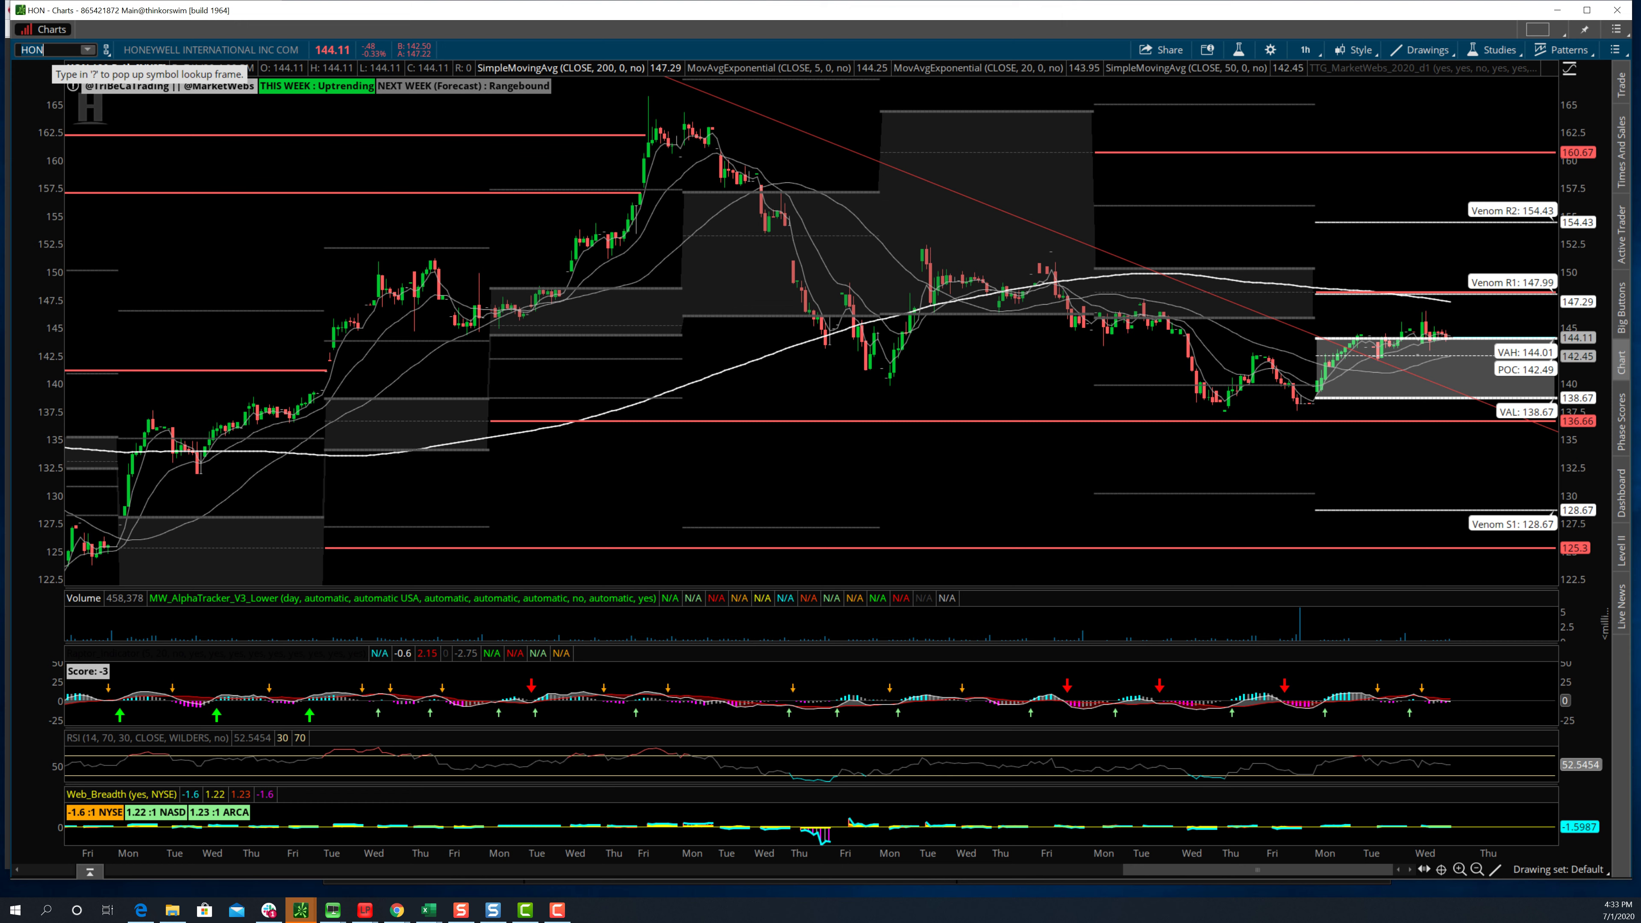
pyautogui.press('BackSpace')
pyautogui.press('BackSpace')
pyautogui.press('BackSpace')
pyautogui.write('MU')
pyautogui.press('Return')
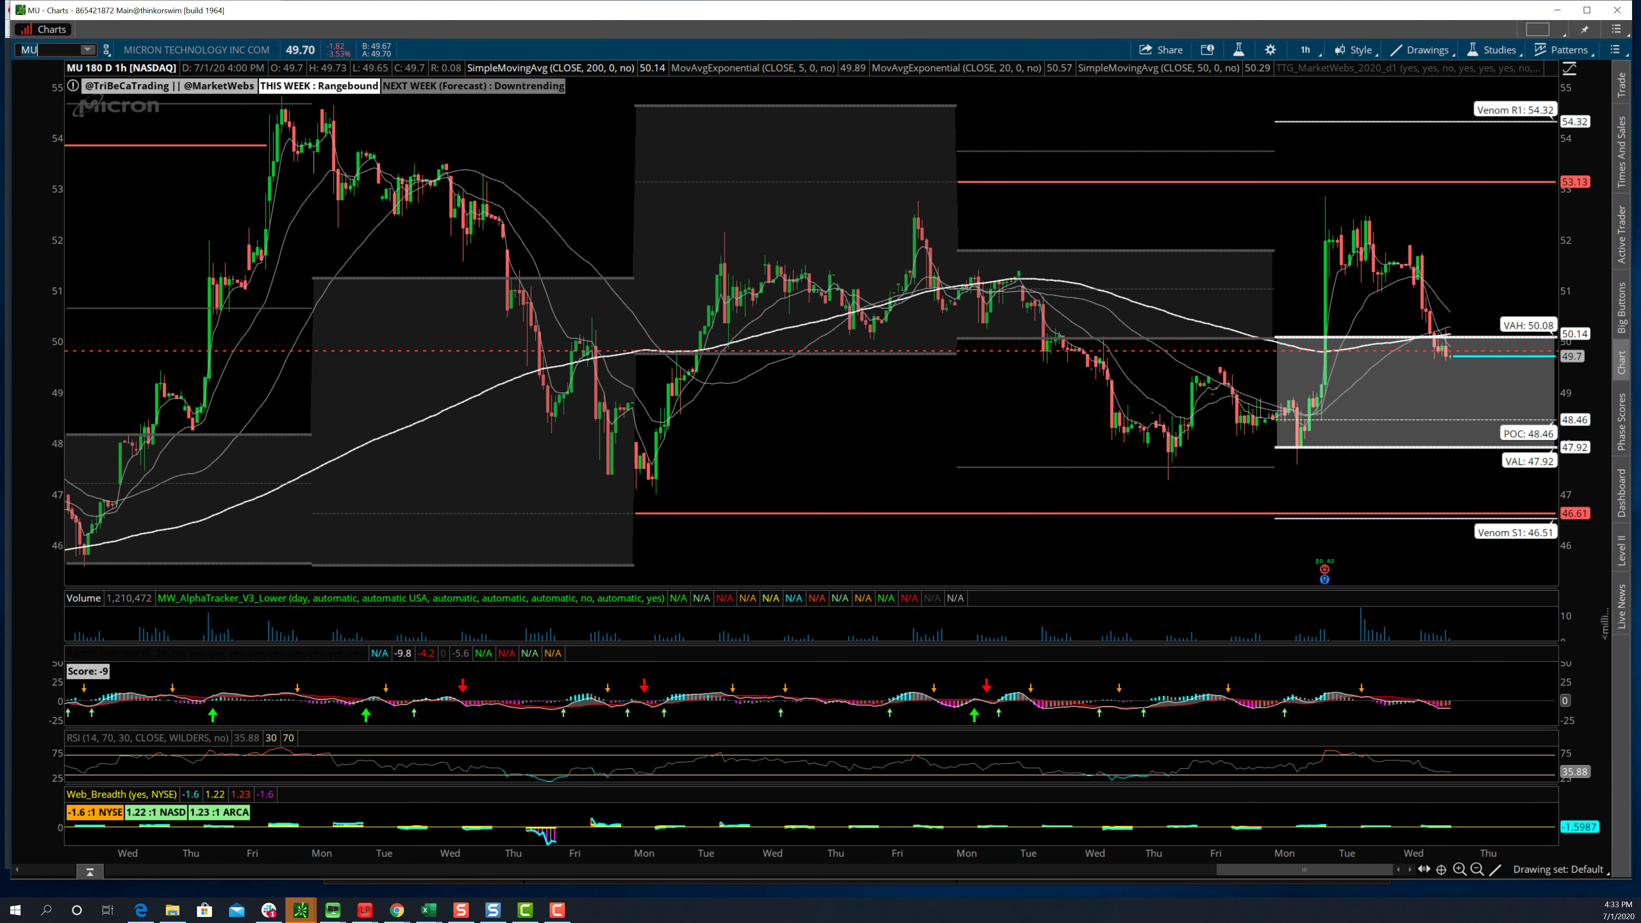
# - Change the charted symbol to XLNX and set the chart to the daily timeframe
pyautogui.press('BackSpace')
pyautogui.press('BackSpace')
pyautogui.write('XLNX')
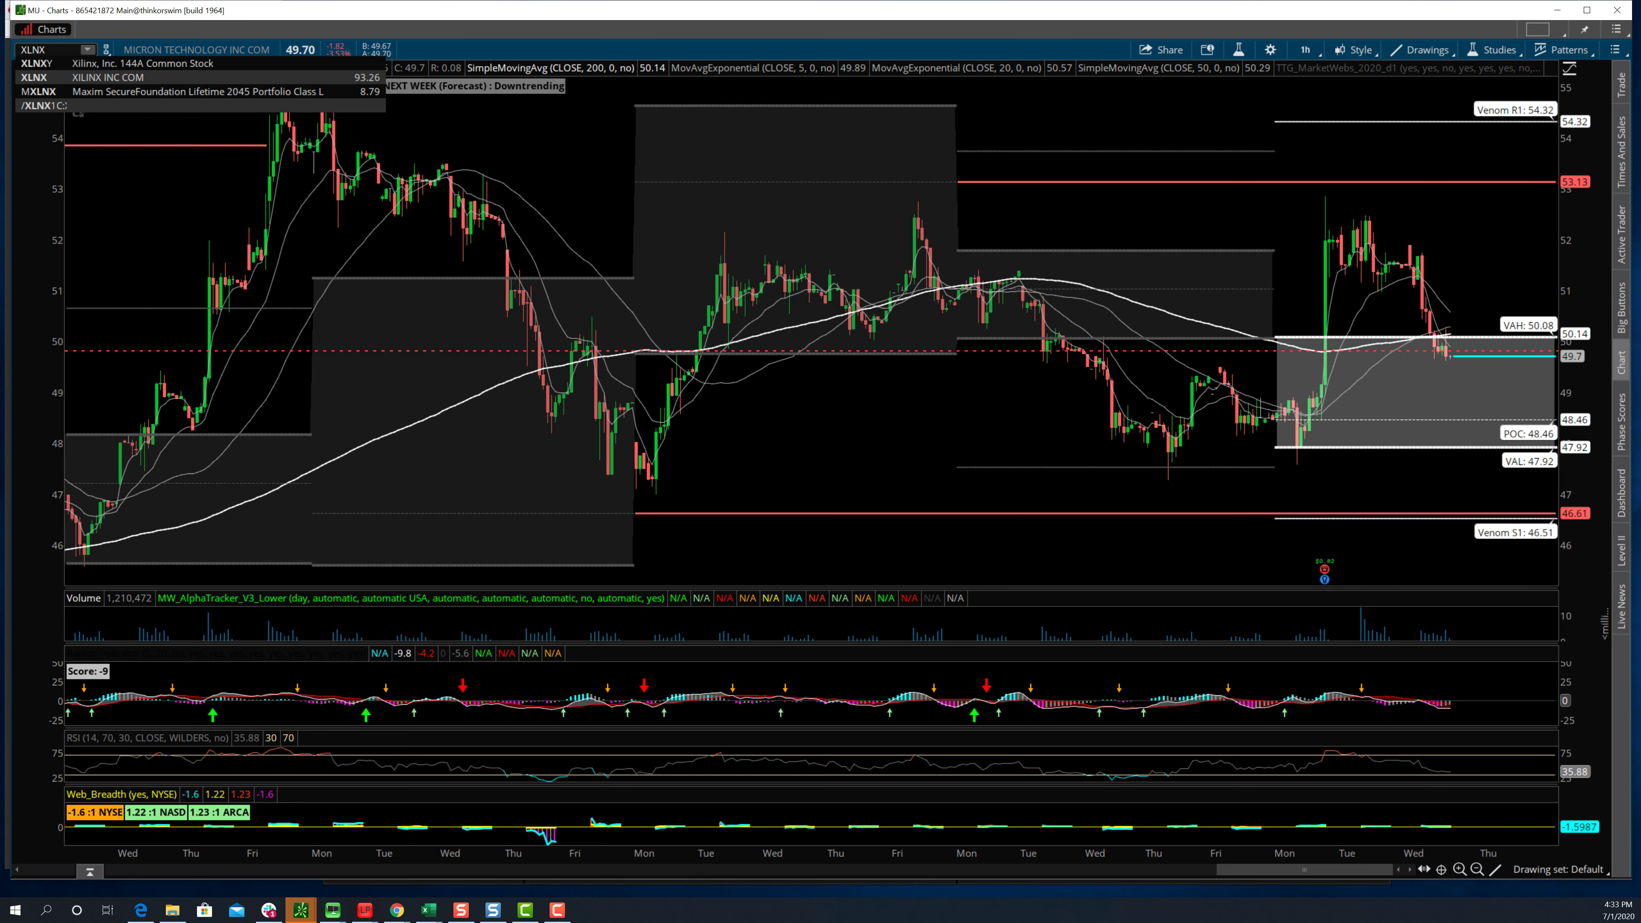
pyautogui.press('Return')
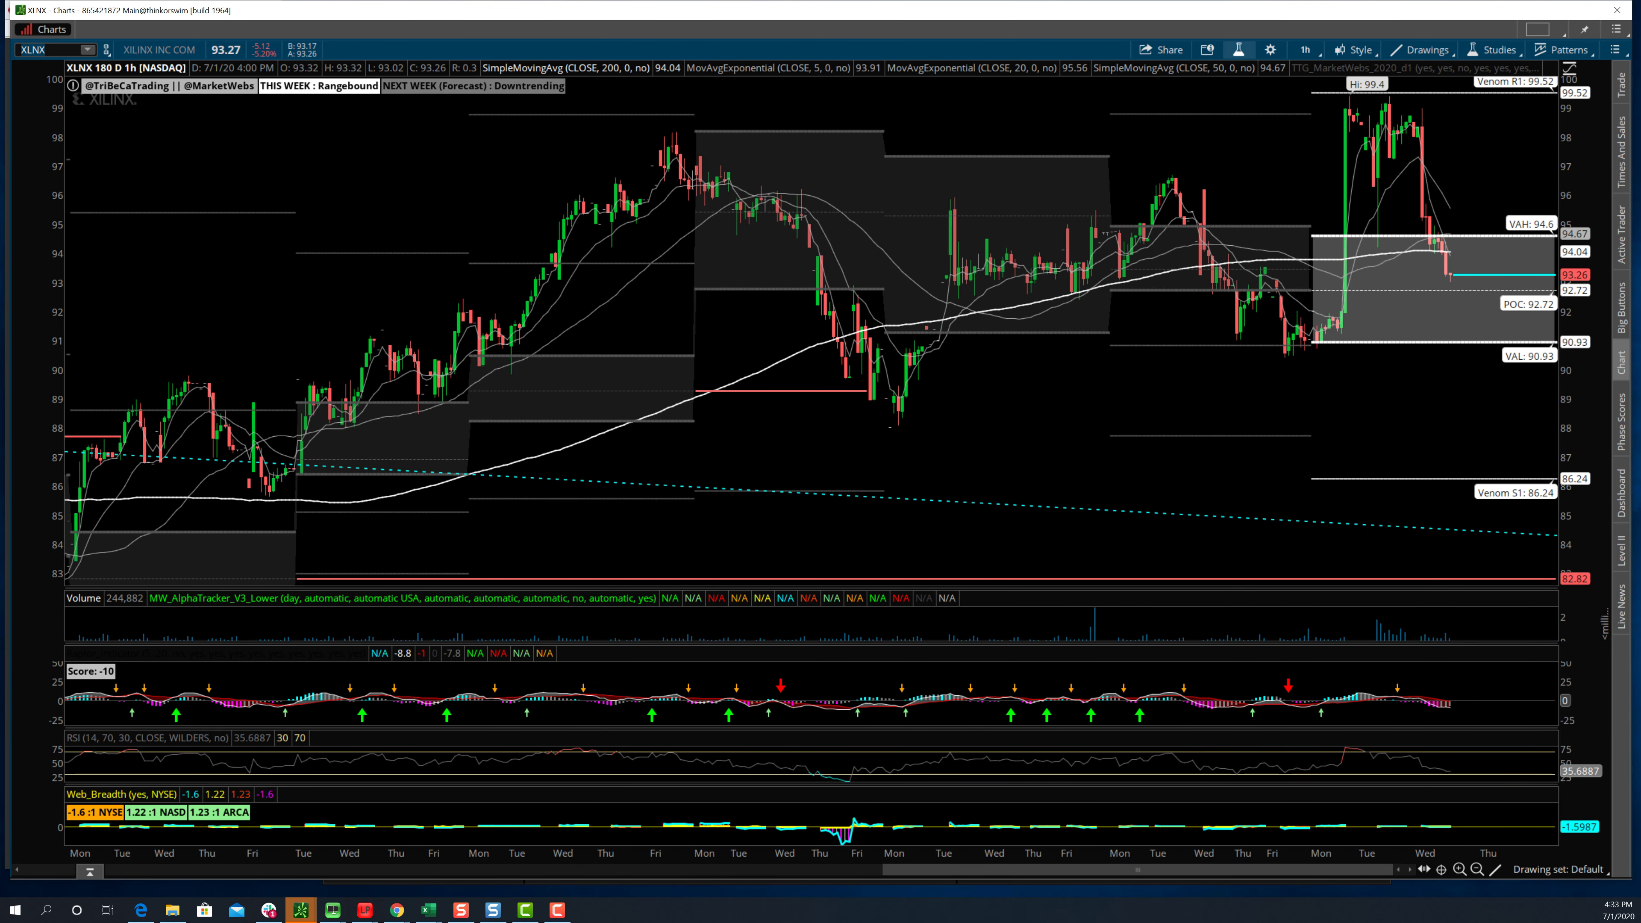
pyautogui.click(1305, 49)
pyautogui.click(1247, 121)
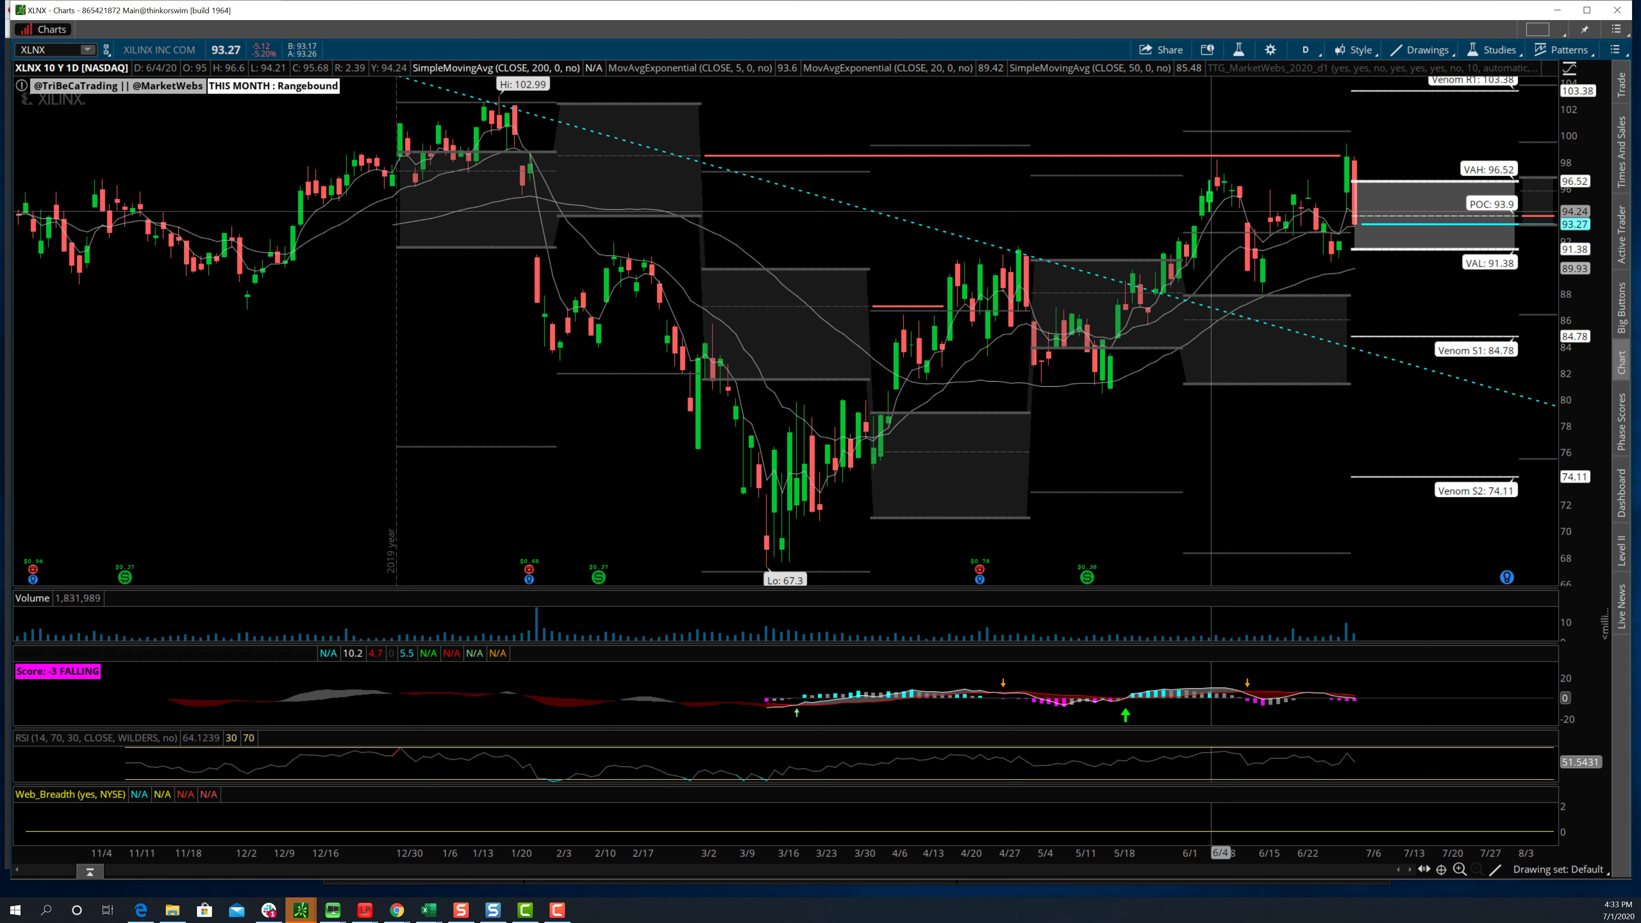
pyautogui.scroll(3, 1210, 211)
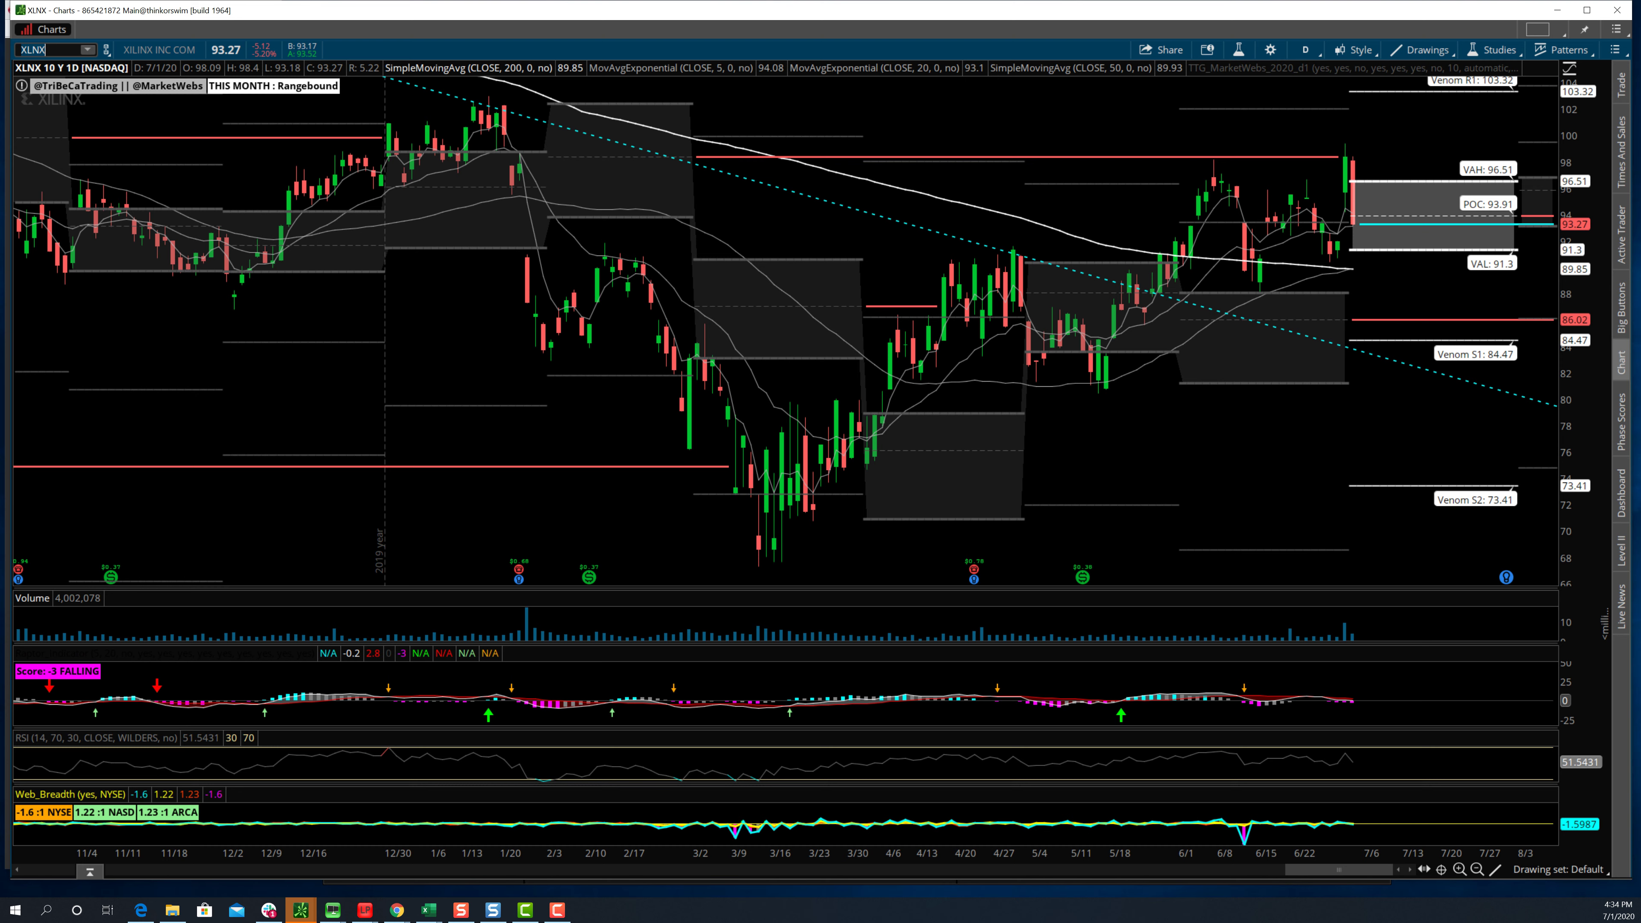
# - Load the daily charts of QCOM and TXN one after the other to compare the chip stocks
pyautogui.write('QCOM')
pyautogui.press('Return')
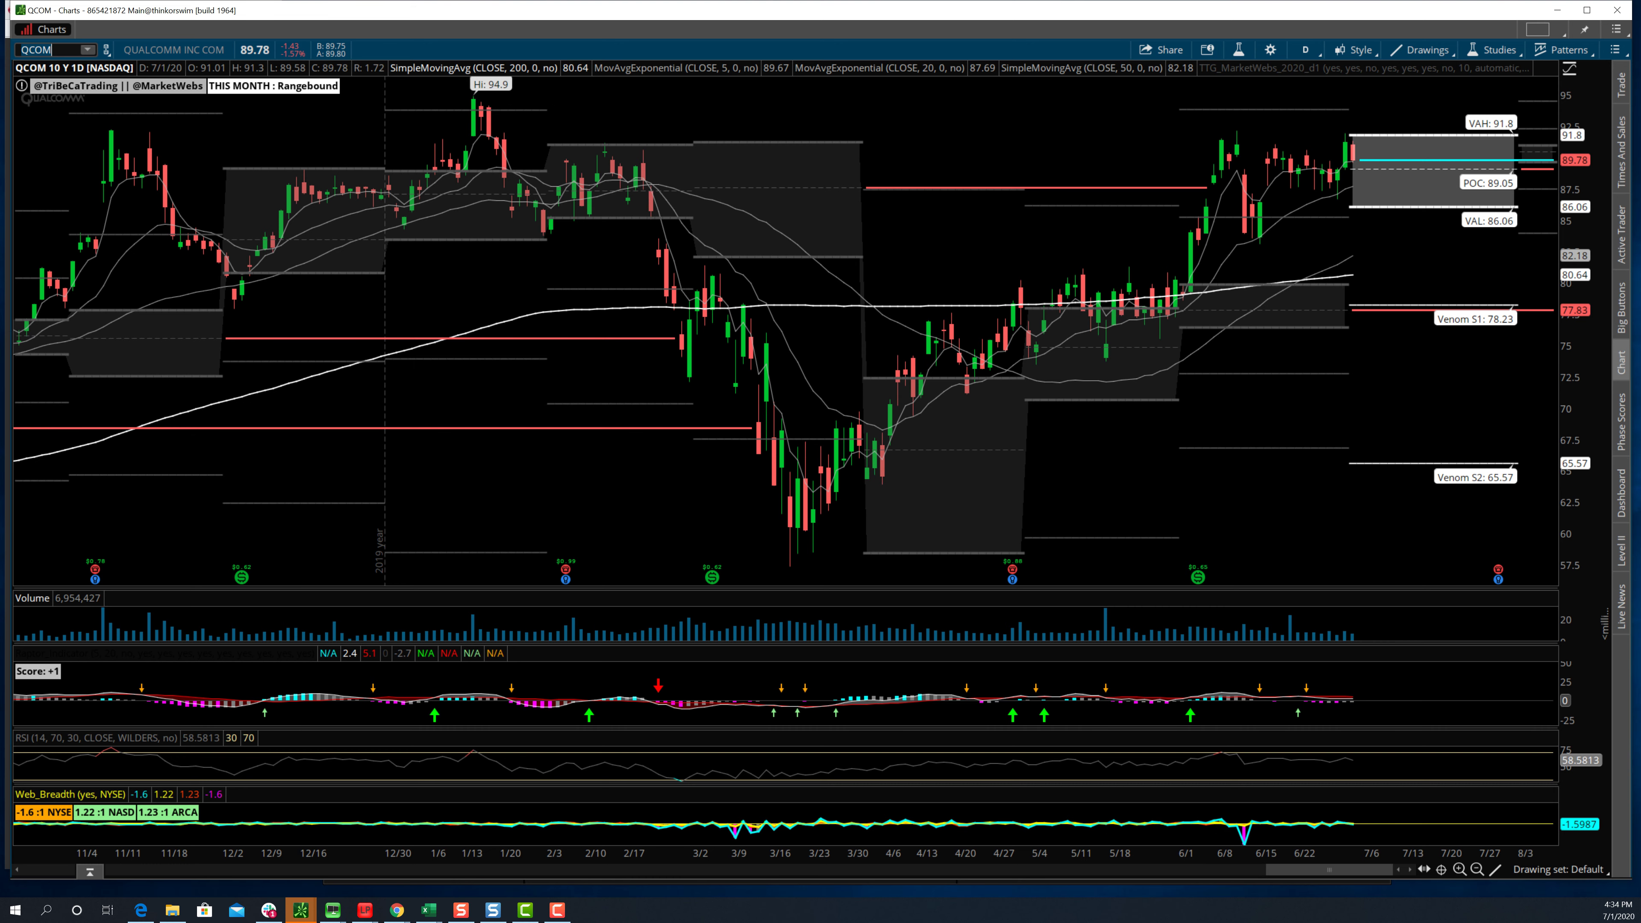
pyautogui.press('BackSpace')
pyautogui.press('BackSpace')
pyautogui.press('BackSpace')
pyautogui.press('BackSpace')
pyautogui.write('TX')
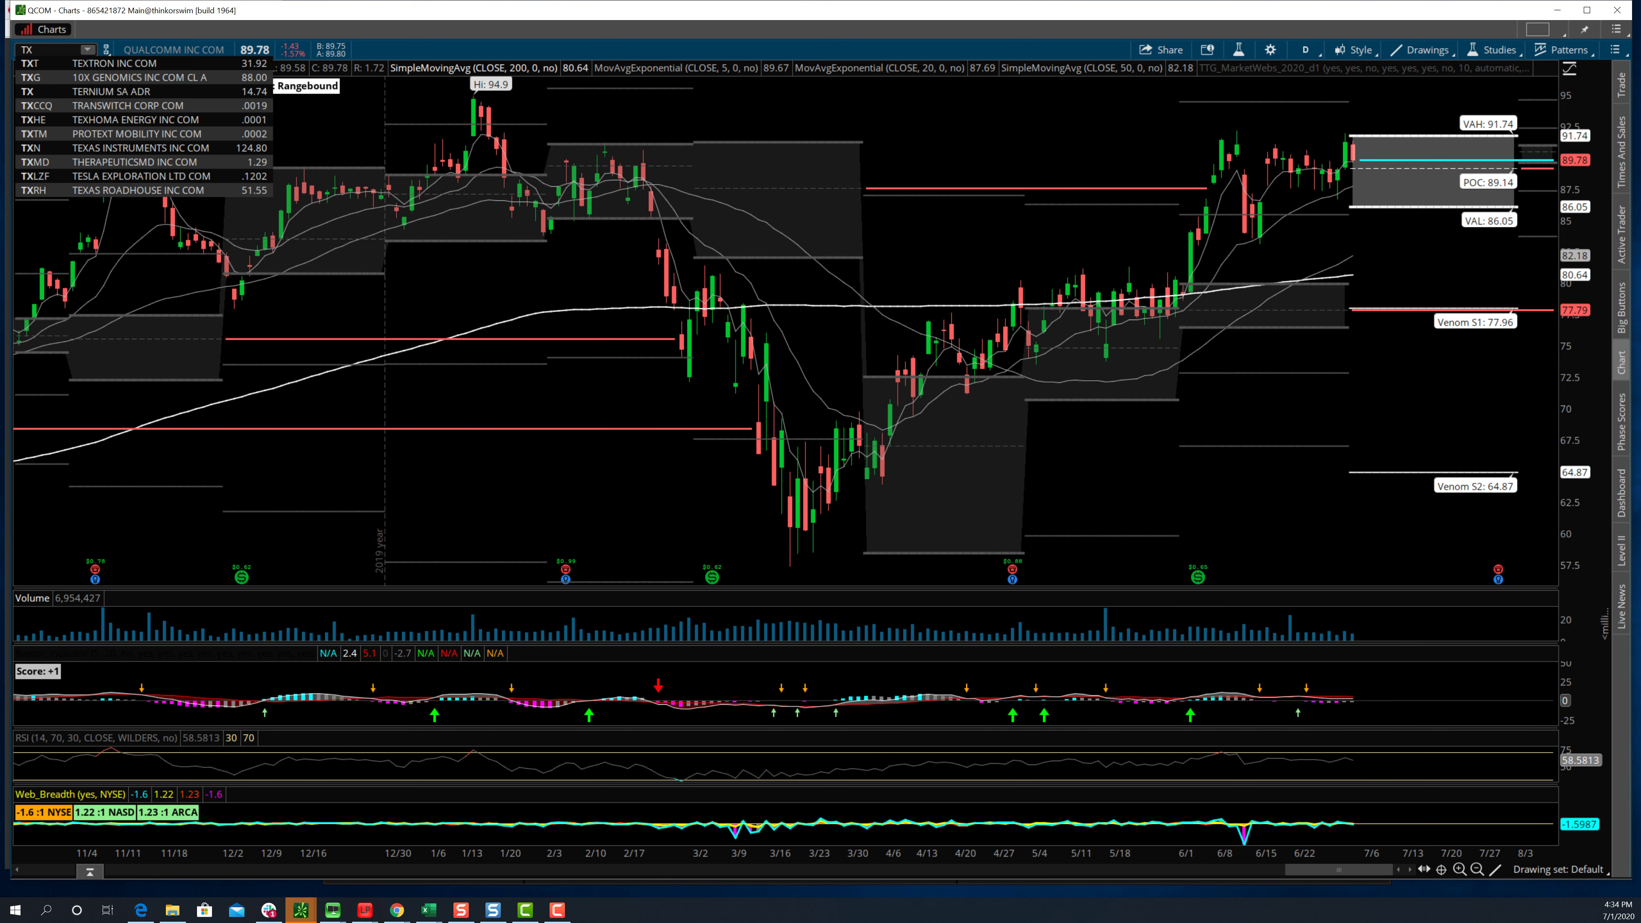
pyautogui.write('N')
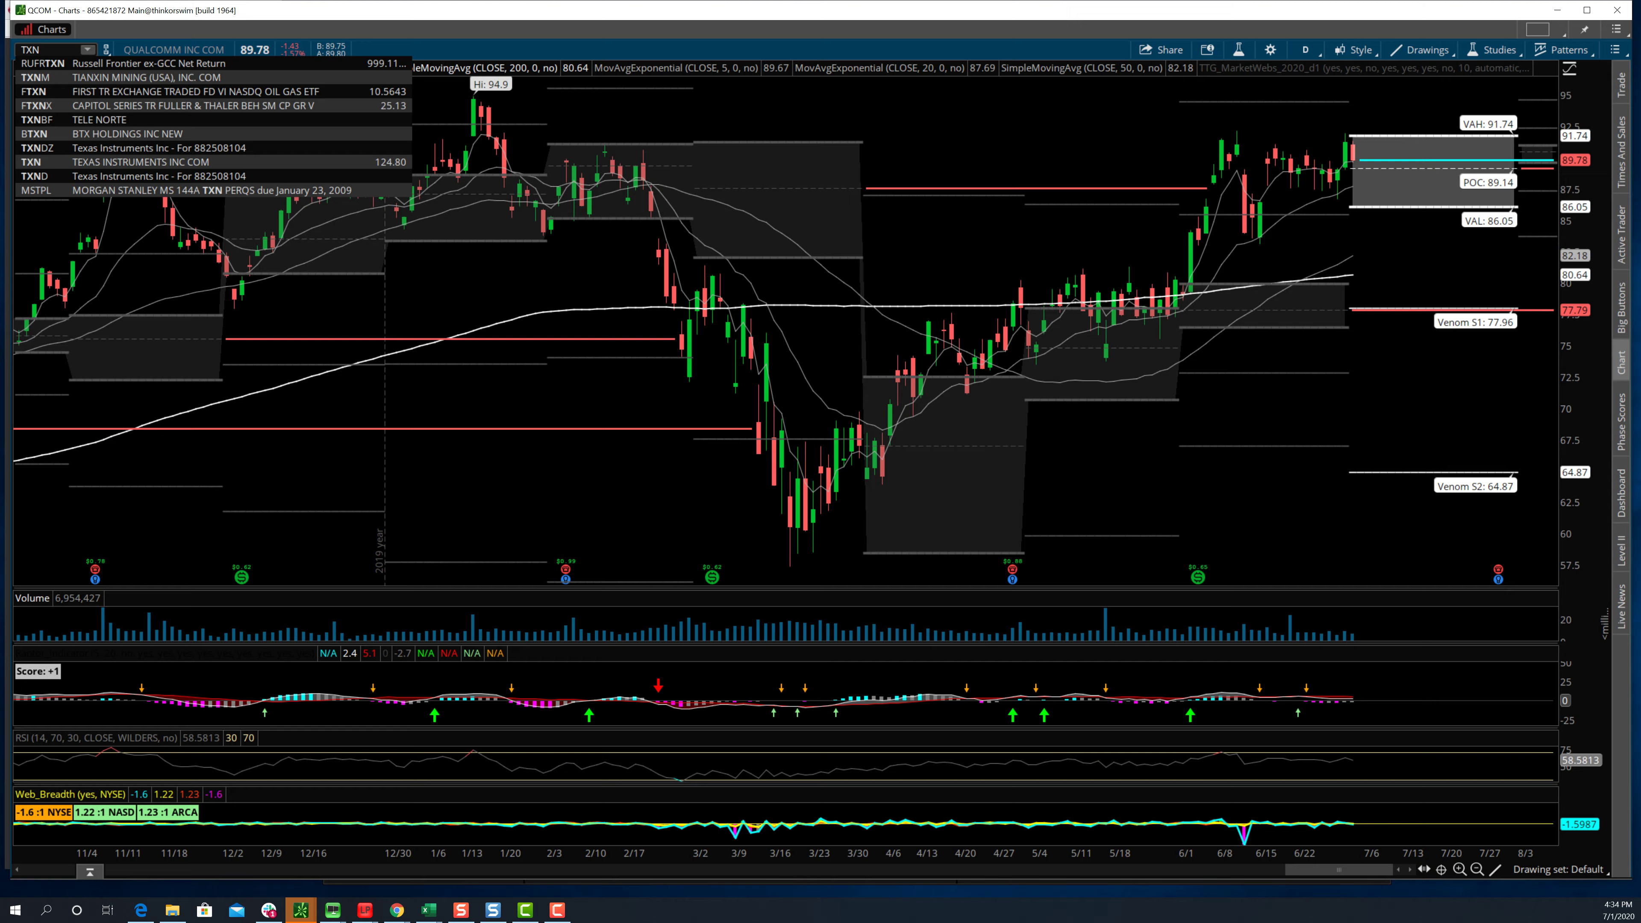
pyautogui.press('Return')
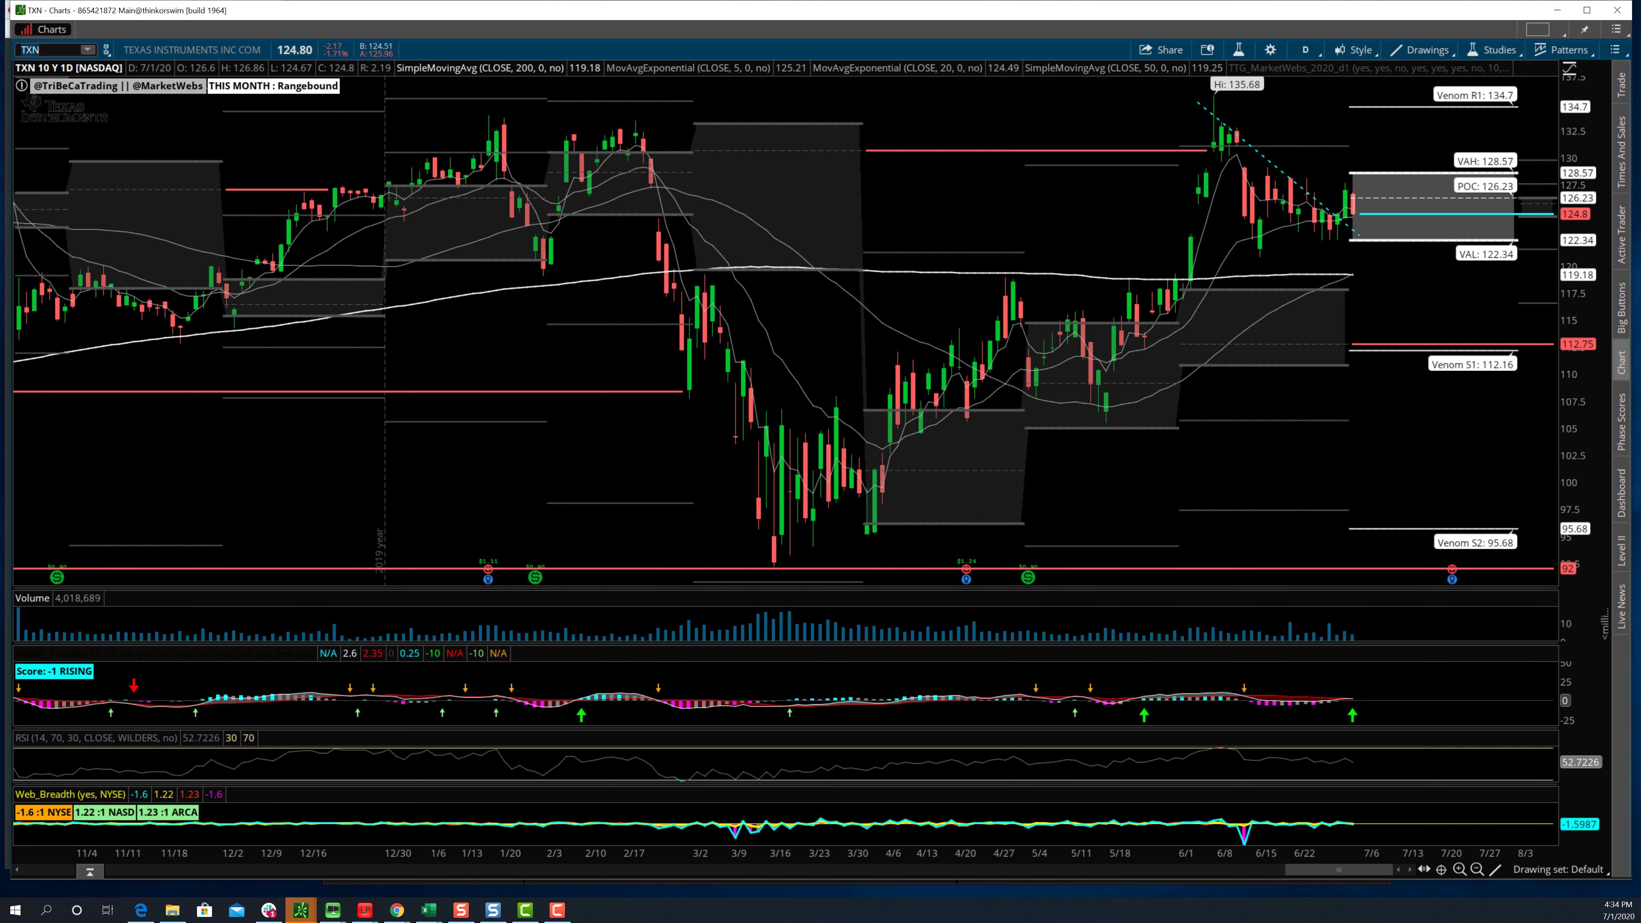
# - Chart SMH on the daily timeframe and switch to the ETF Watch List1 workbook in Excel to check the sector list
pyautogui.write('SMH')
pyautogui.press('Return')
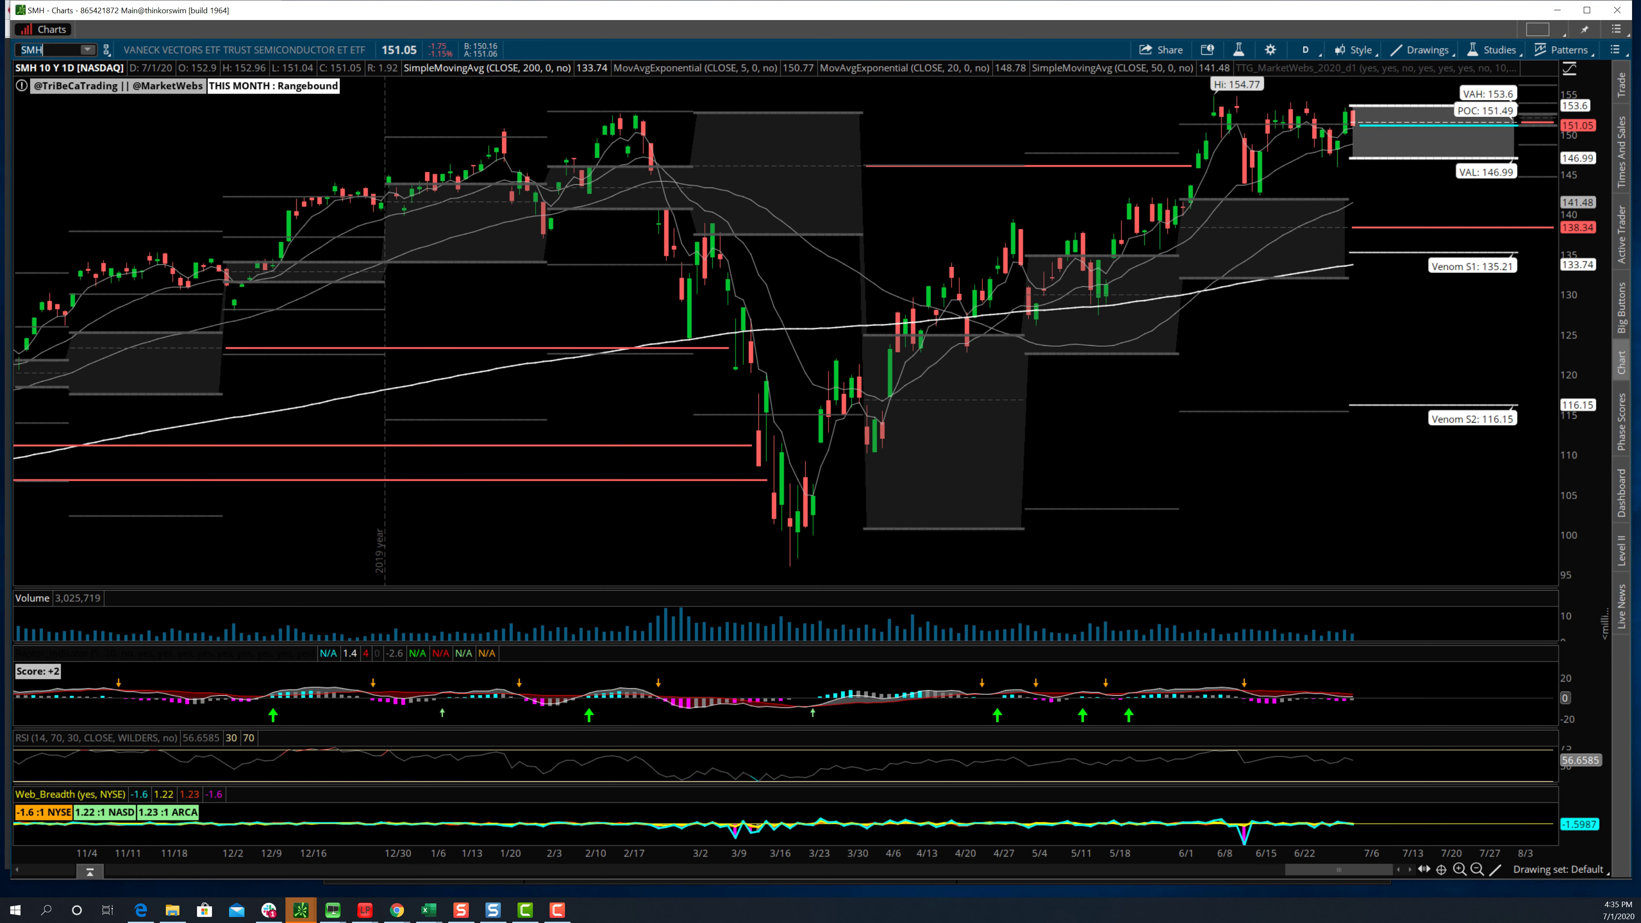
pyautogui.moveTo(429, 911)
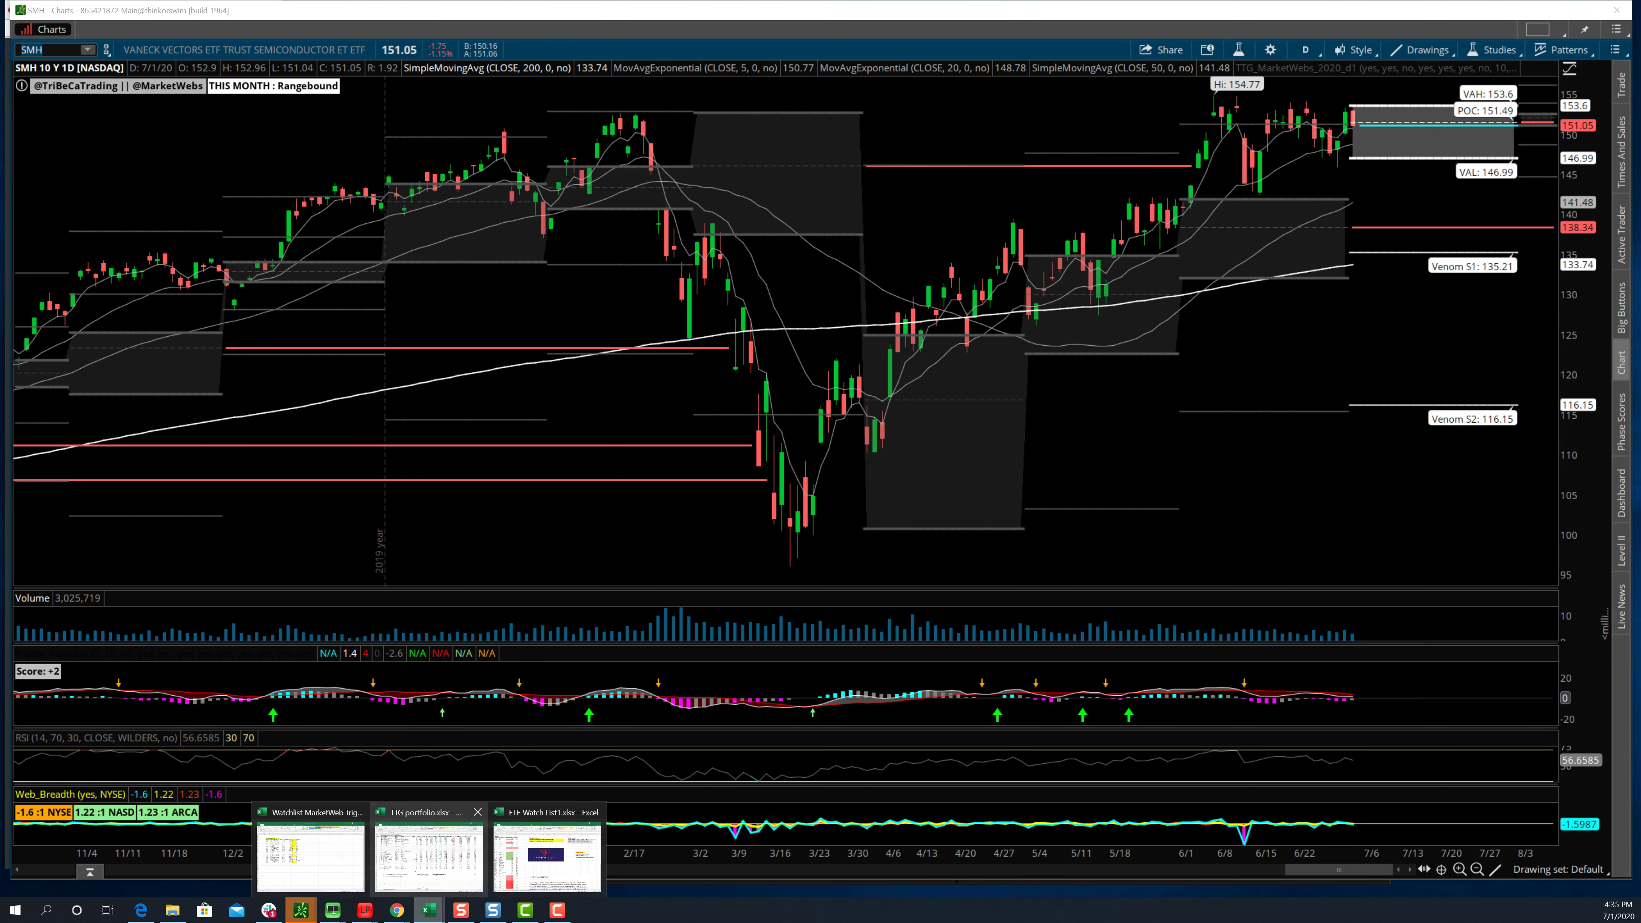
pyautogui.click(547, 855)
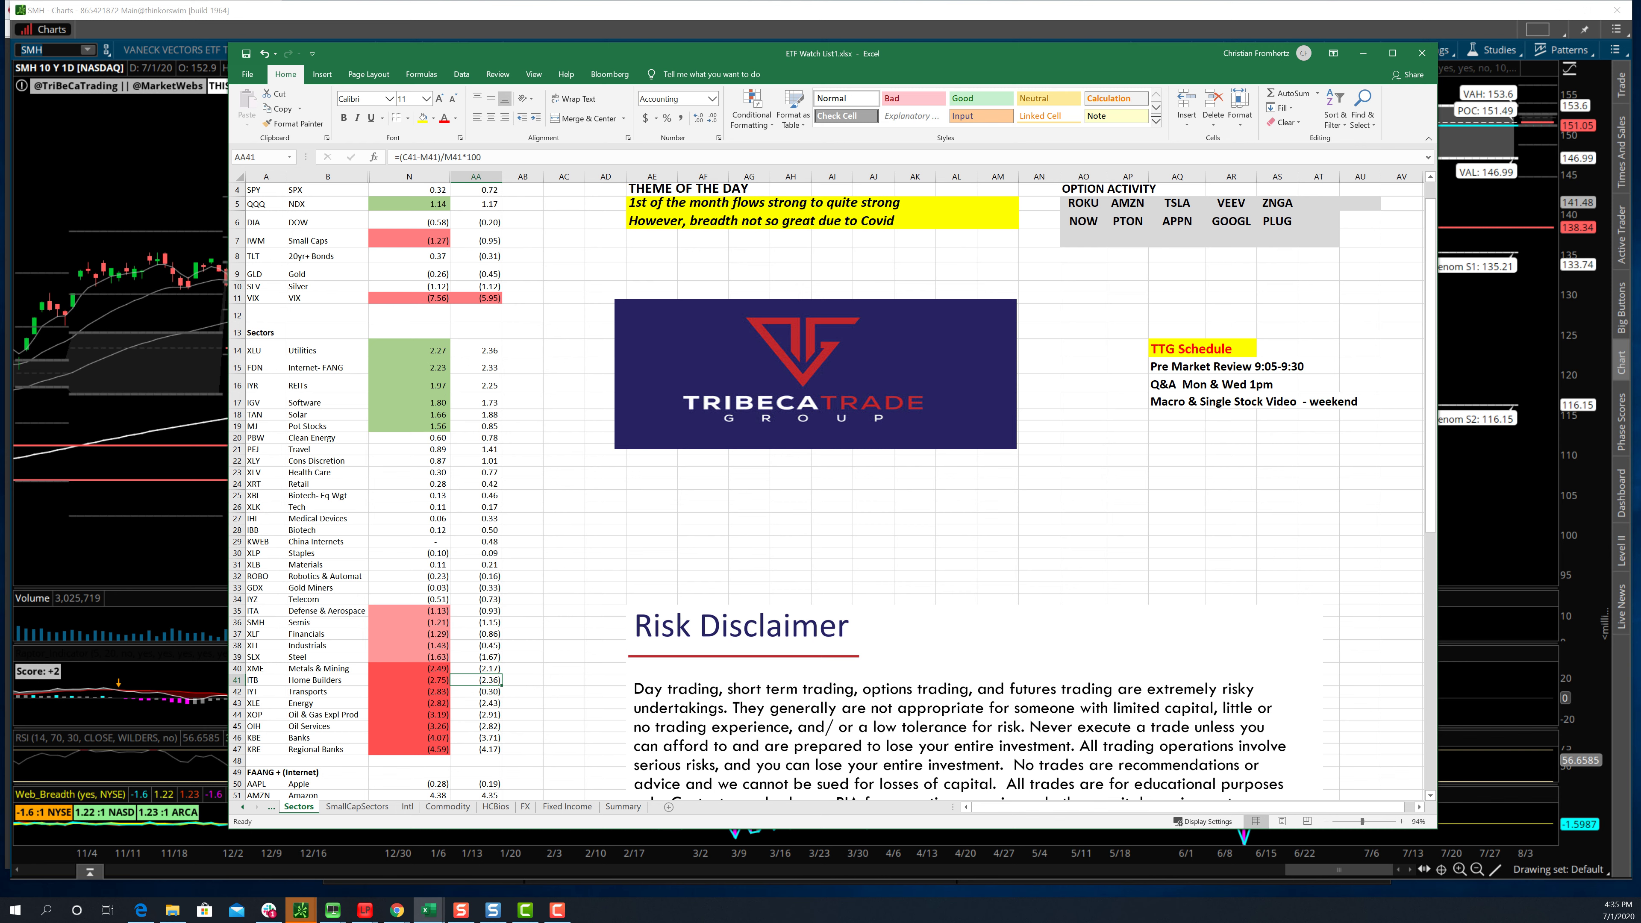
# - Return to thinkorswim and review the daily charts of XLU and NEE
pyautogui.click(61, 50)
pyautogui.write('XLU')
pyautogui.press('Return')
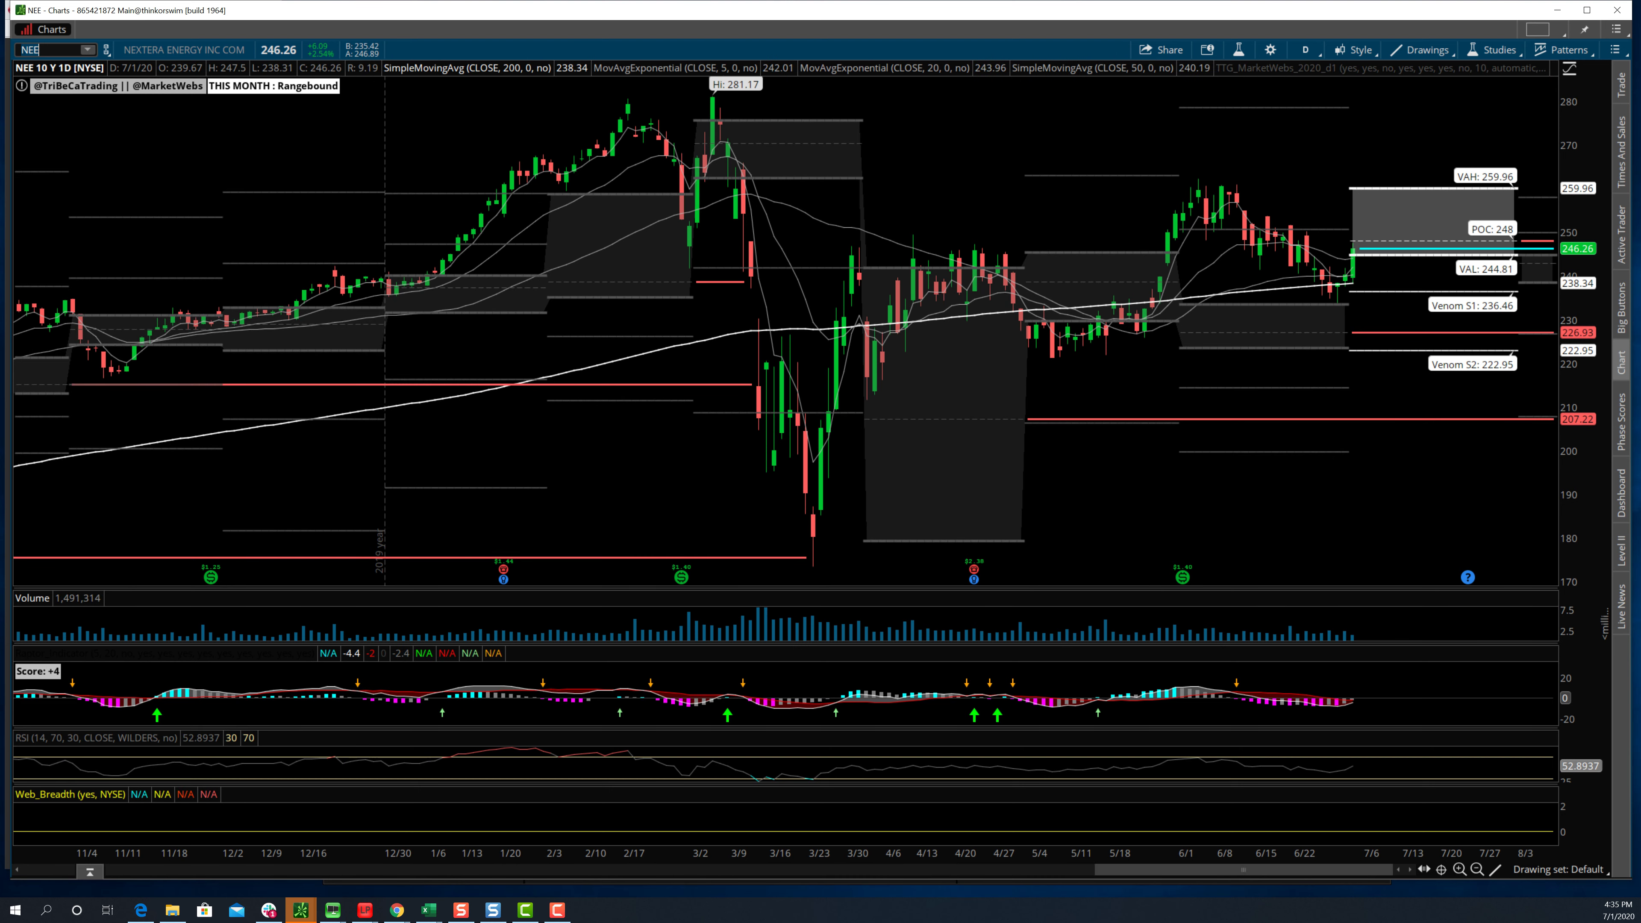
pyautogui.press('Return')
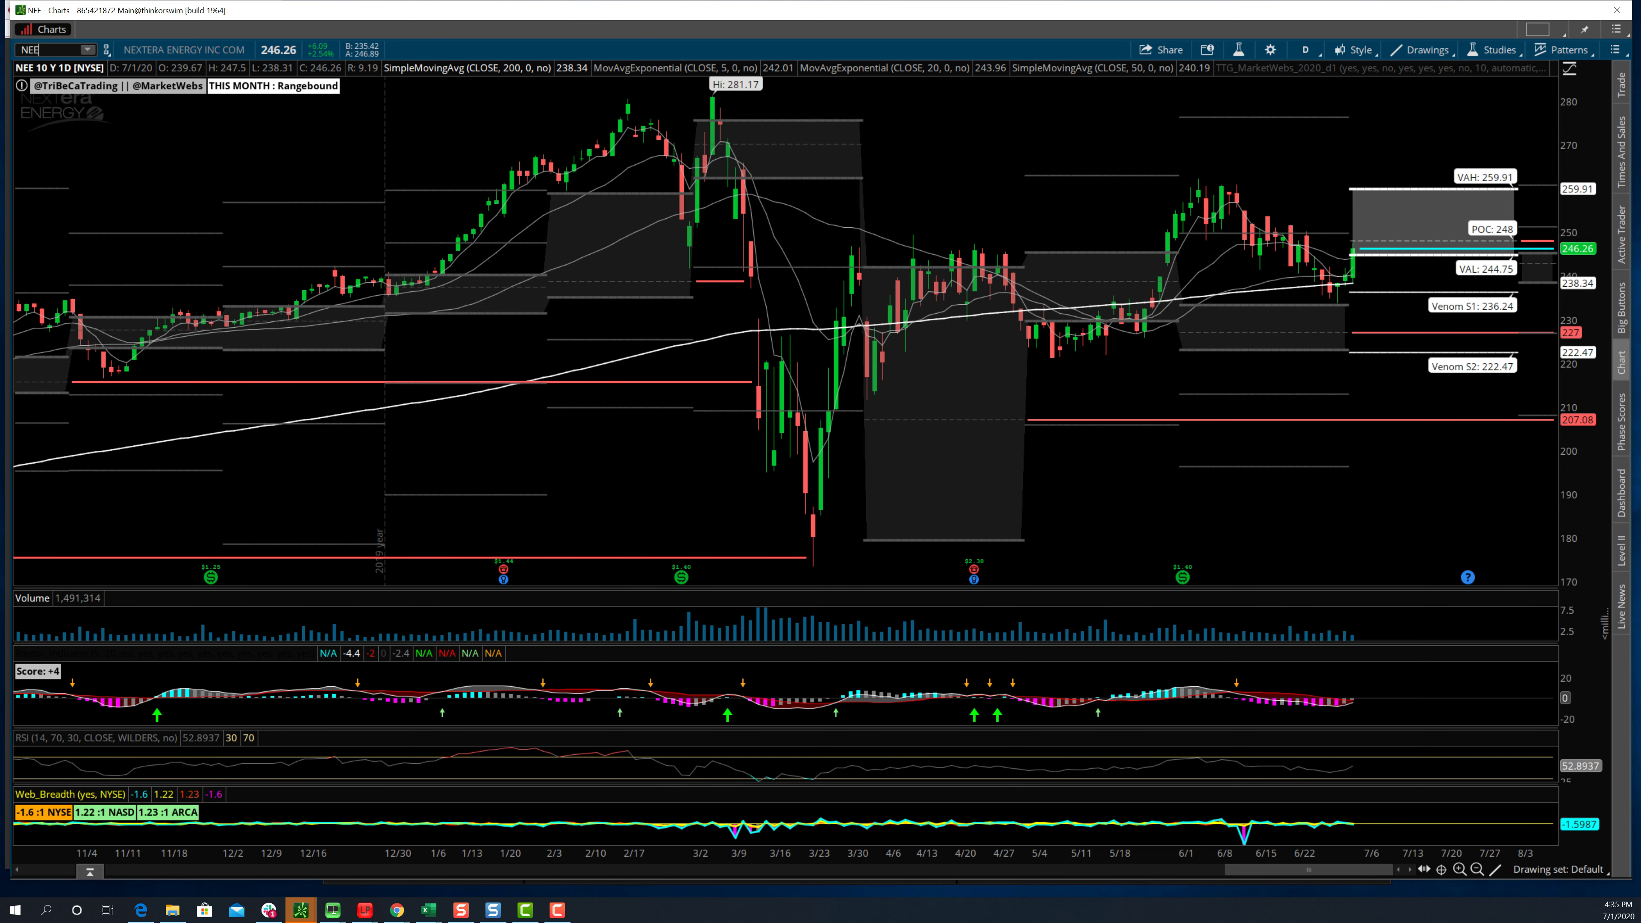
# - Change the charted symbol to SQ to review Square's daily chart
pyautogui.press('BackSpace')
pyautogui.write('S')
pyautogui.press('Return')
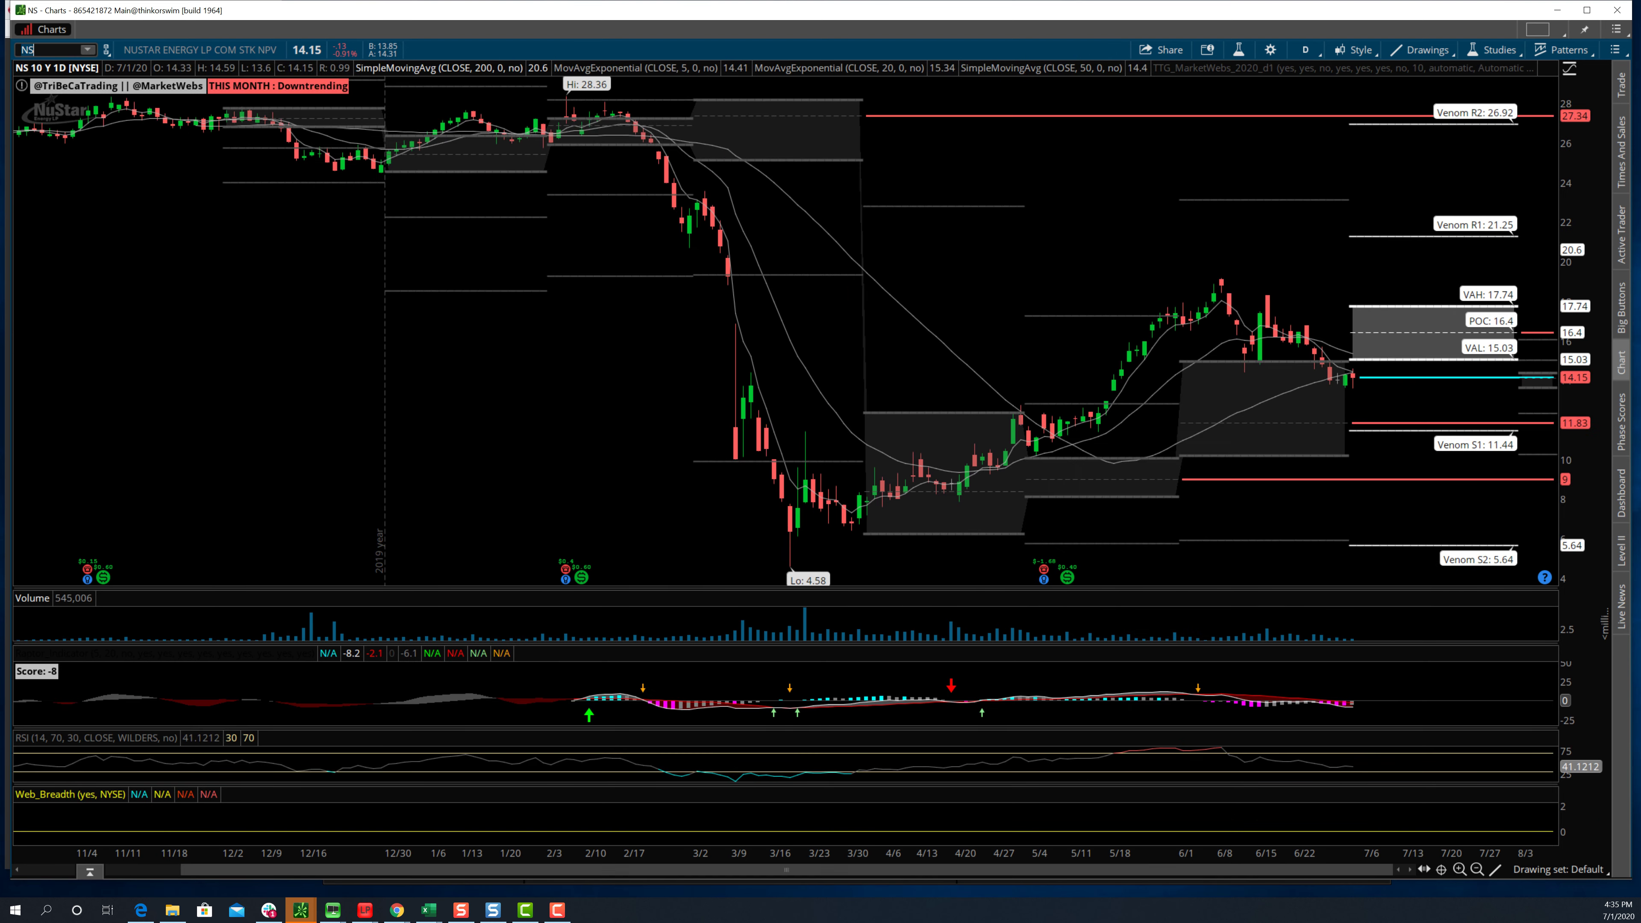
pyautogui.write('S')
pyautogui.press('Return')
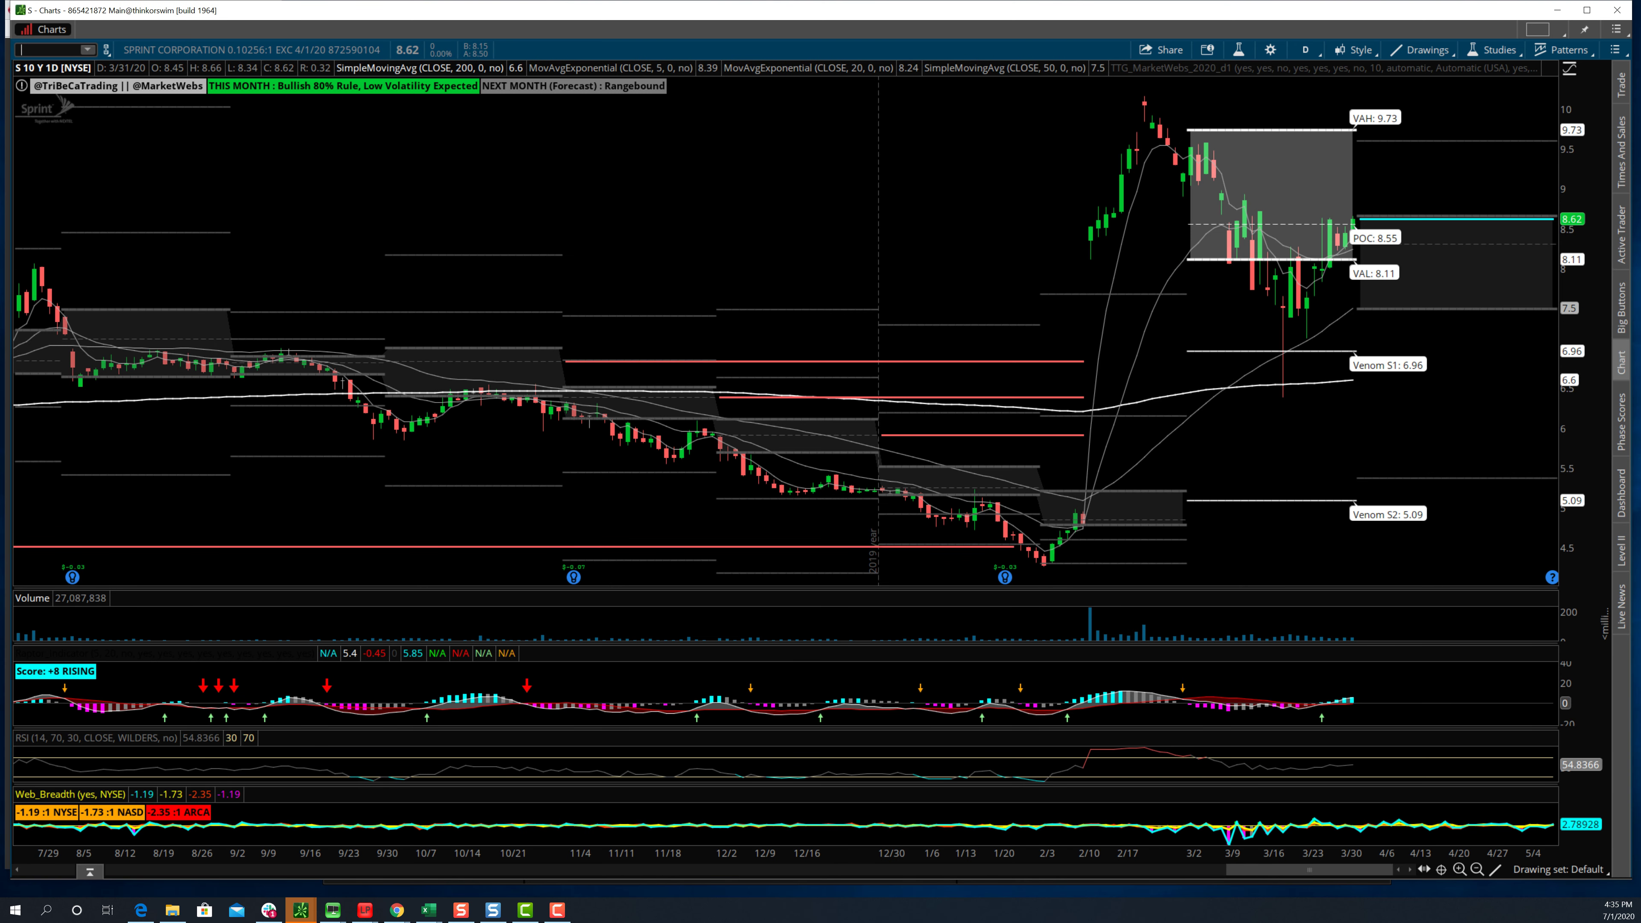
pyautogui.write('Q')
pyautogui.press('Return')
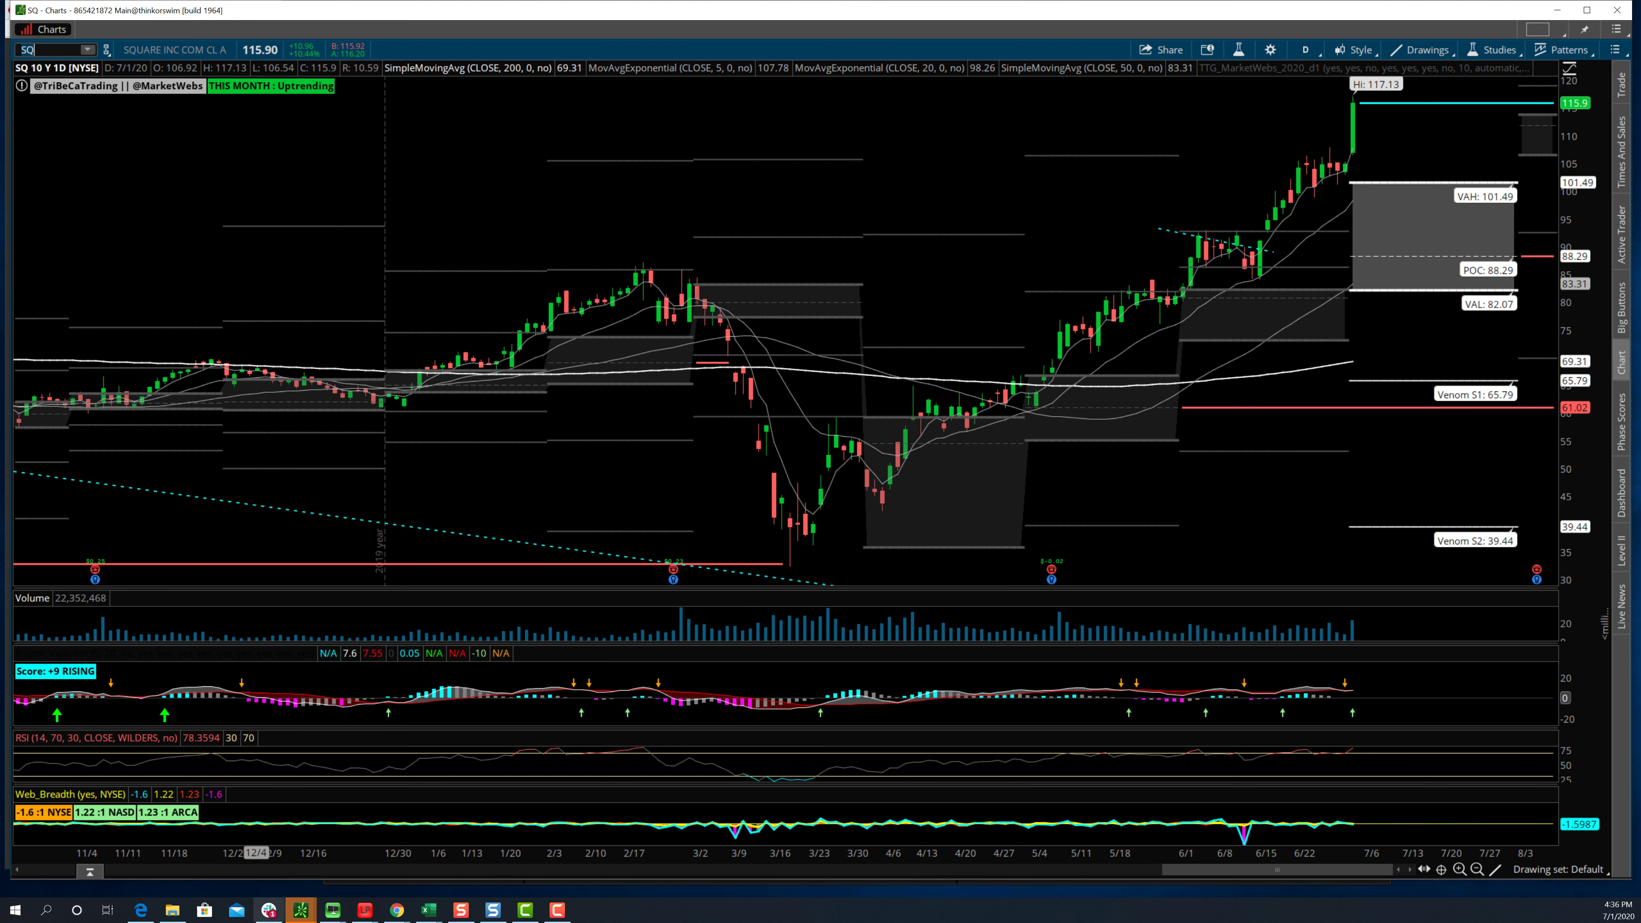
# - Switch to Slack and open the June 16 portfolio rebalance image in the ttgportfolio channel
pyautogui.click(269, 910)
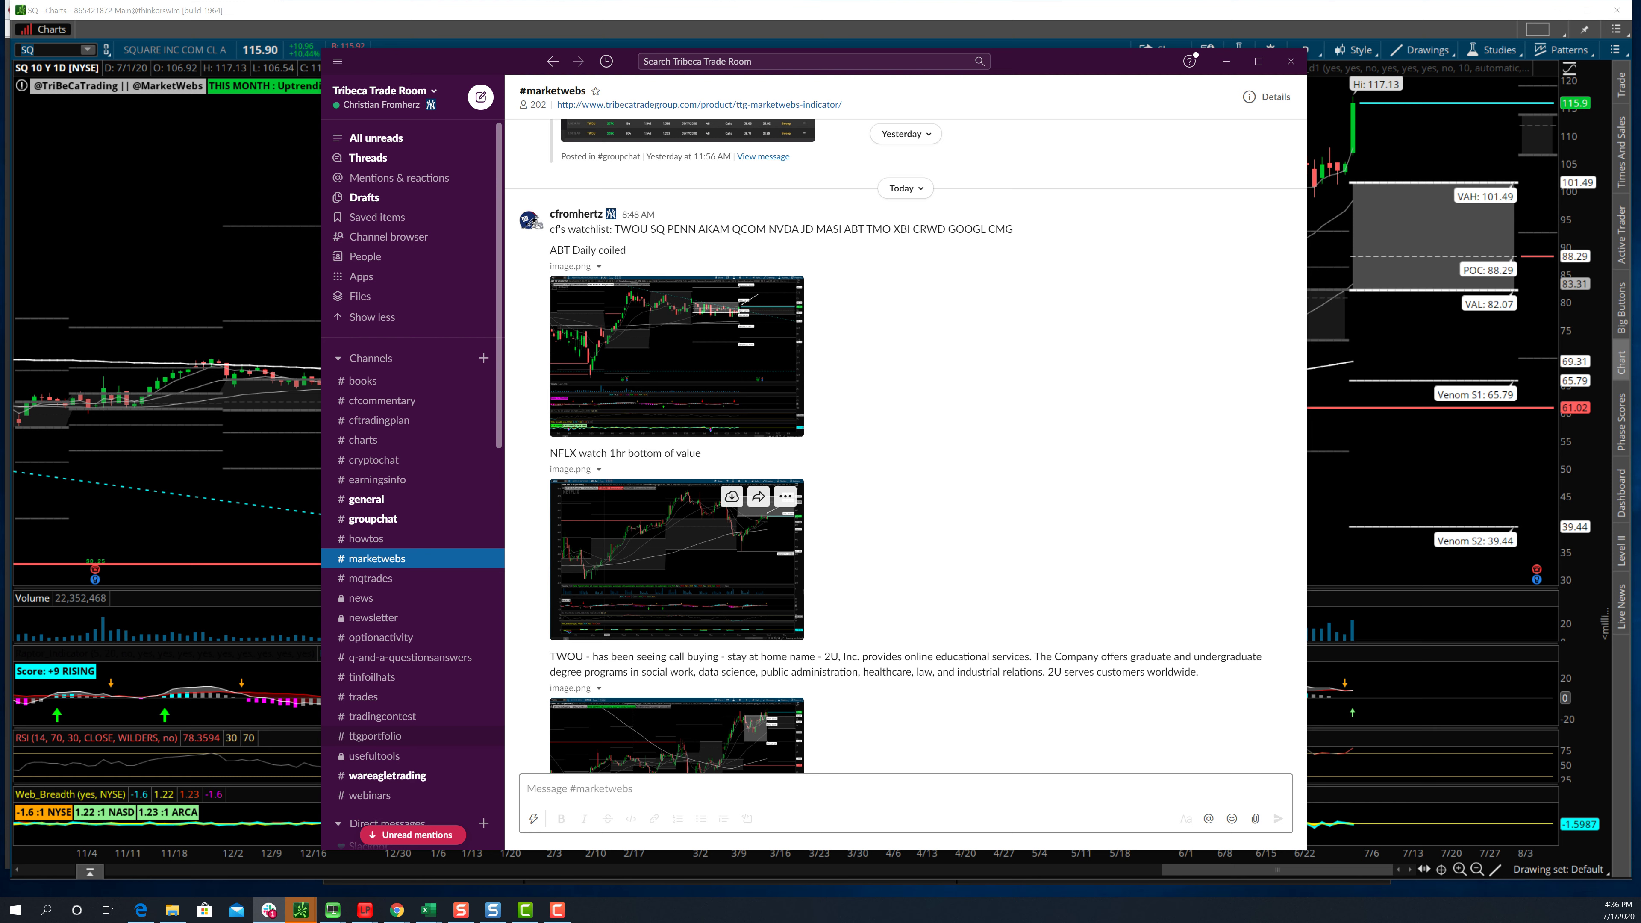
pyautogui.scroll(10, 711, 517)
pyautogui.click(626, 381)
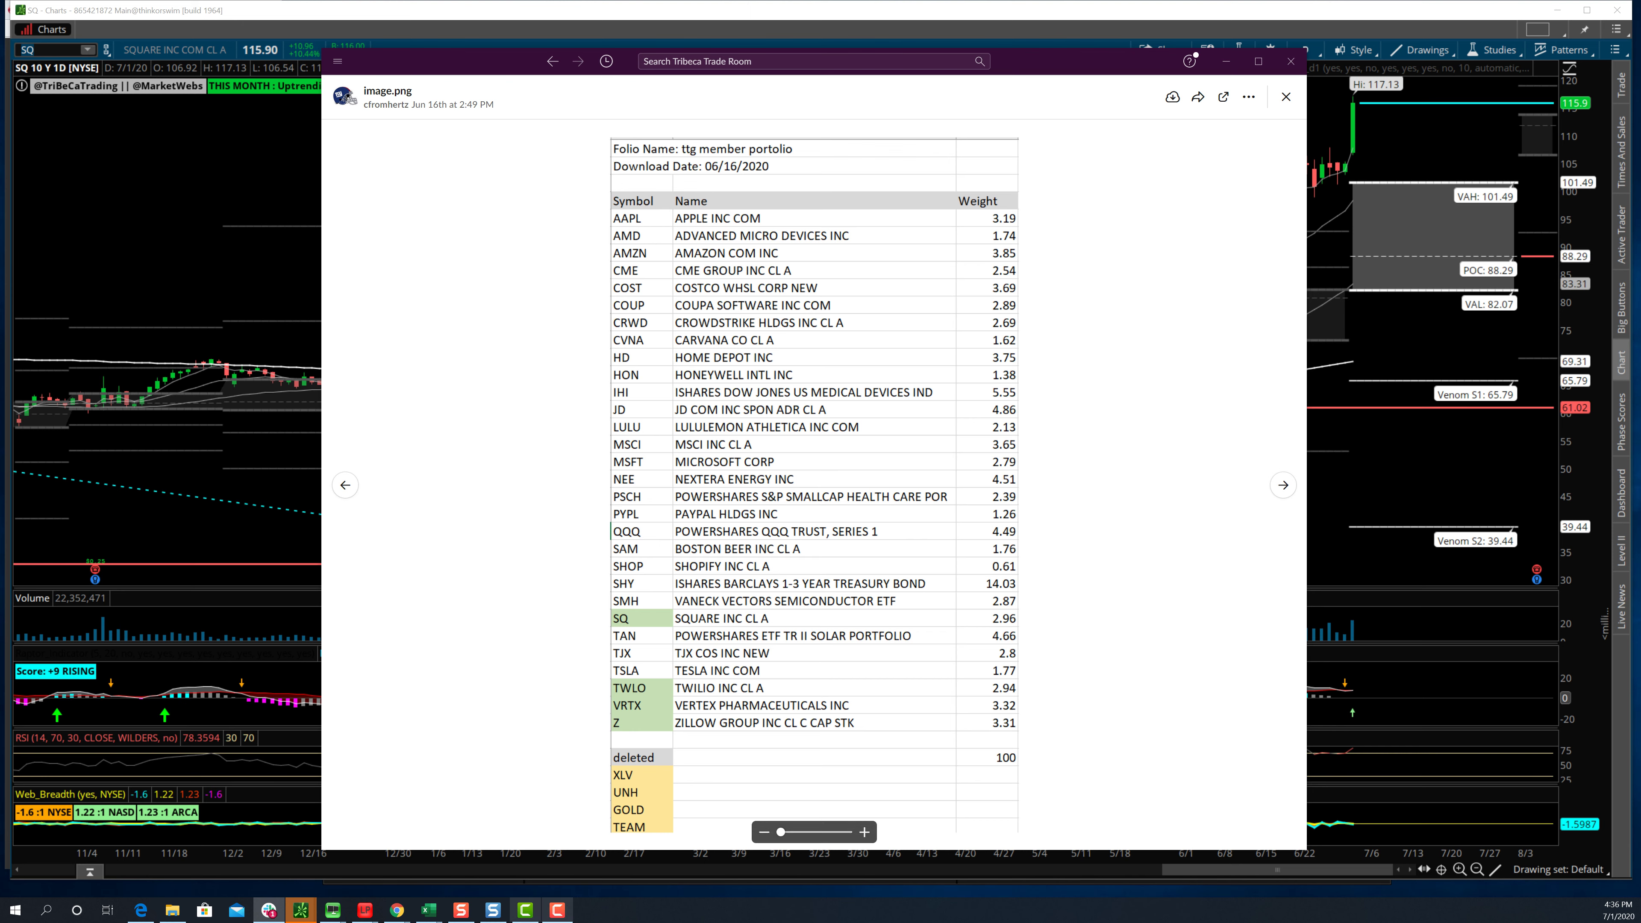
# - Switch to the TTG portfolio workbook in Excel and examine Shopify's percentage change from its strike
pyautogui.moveTo(428, 910)
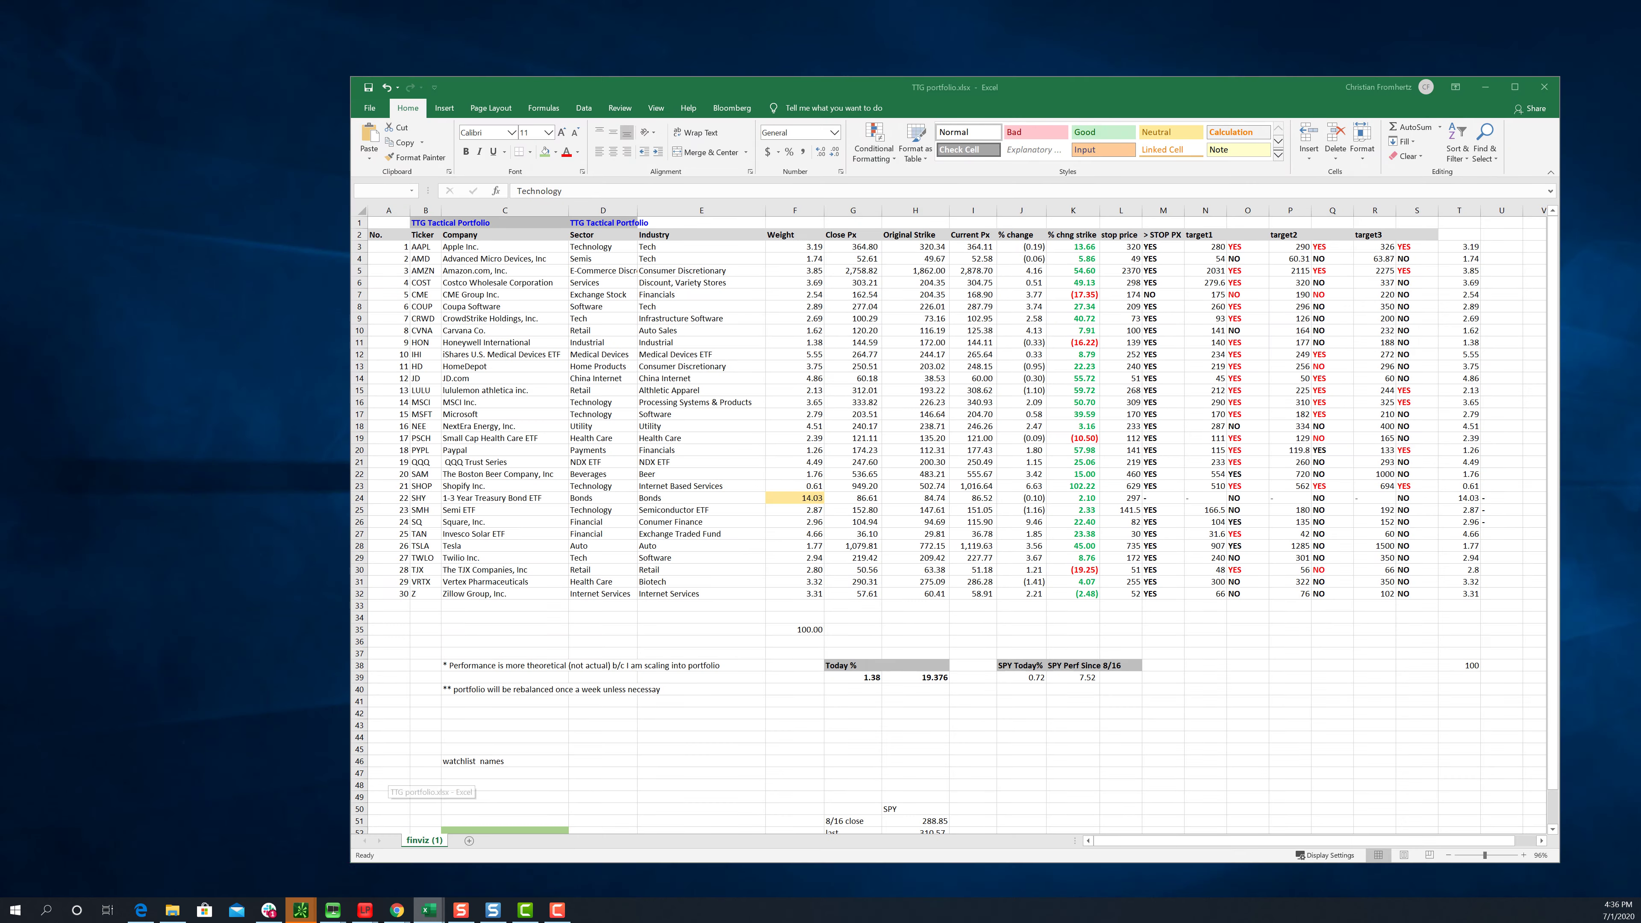
pyautogui.click(428, 853)
pyautogui.click(505, 485)
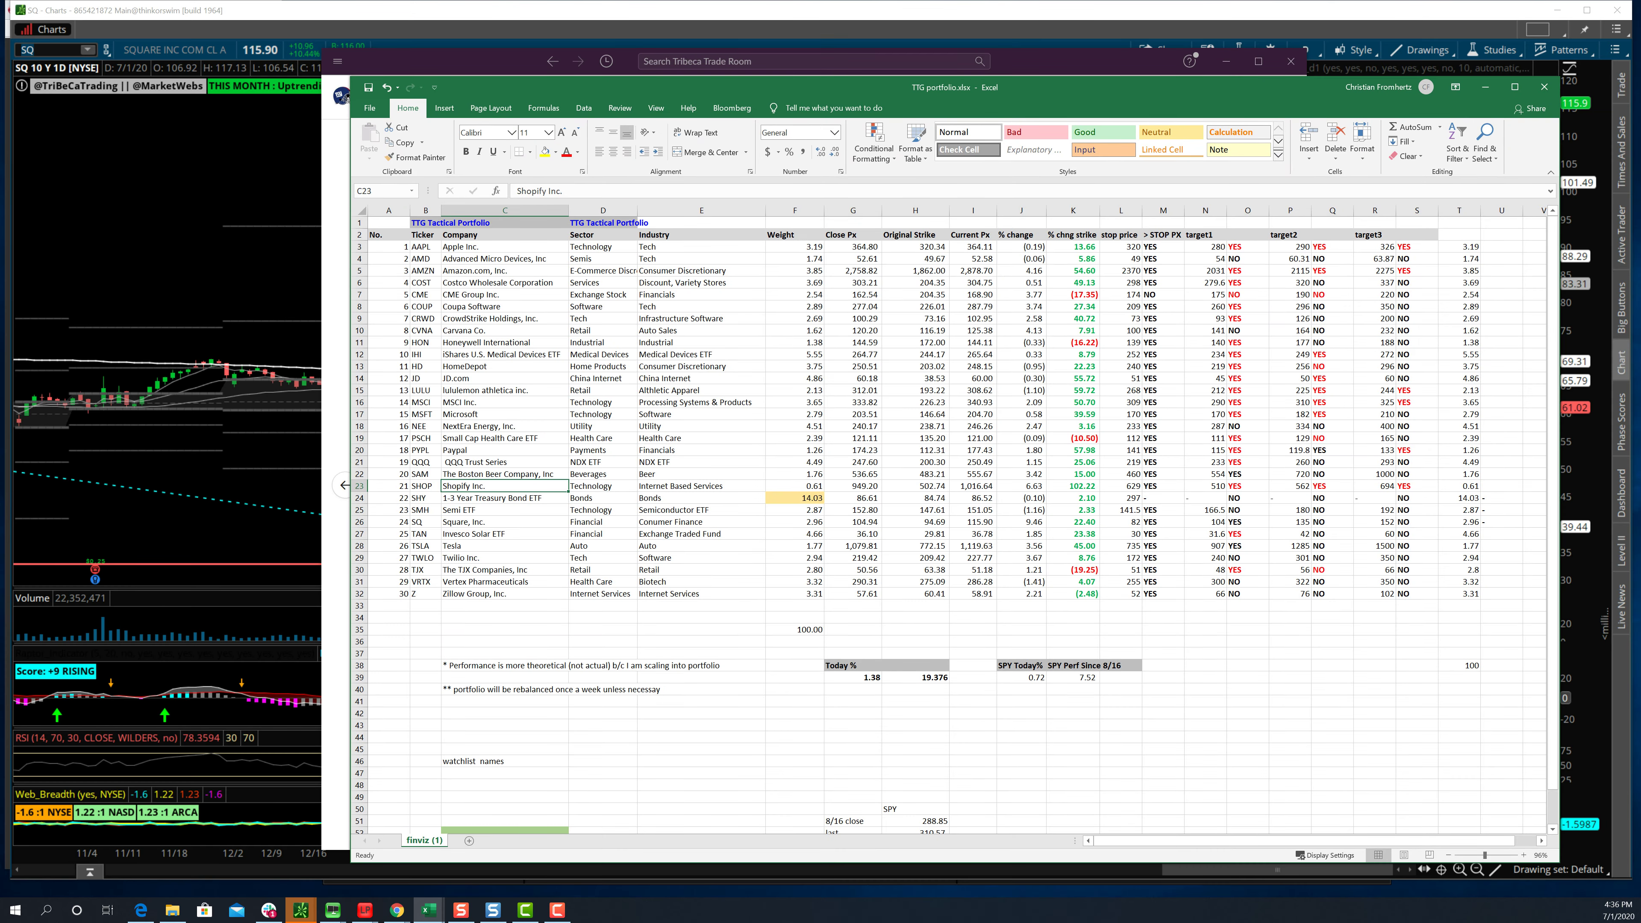
pyautogui.press('Right')
pyautogui.press('Right')
pyautogui.press('Right')
pyautogui.press('Right')
pyautogui.press('Right')
pyautogui.press('Right')
pyautogui.press('Right')
pyautogui.press('Right')
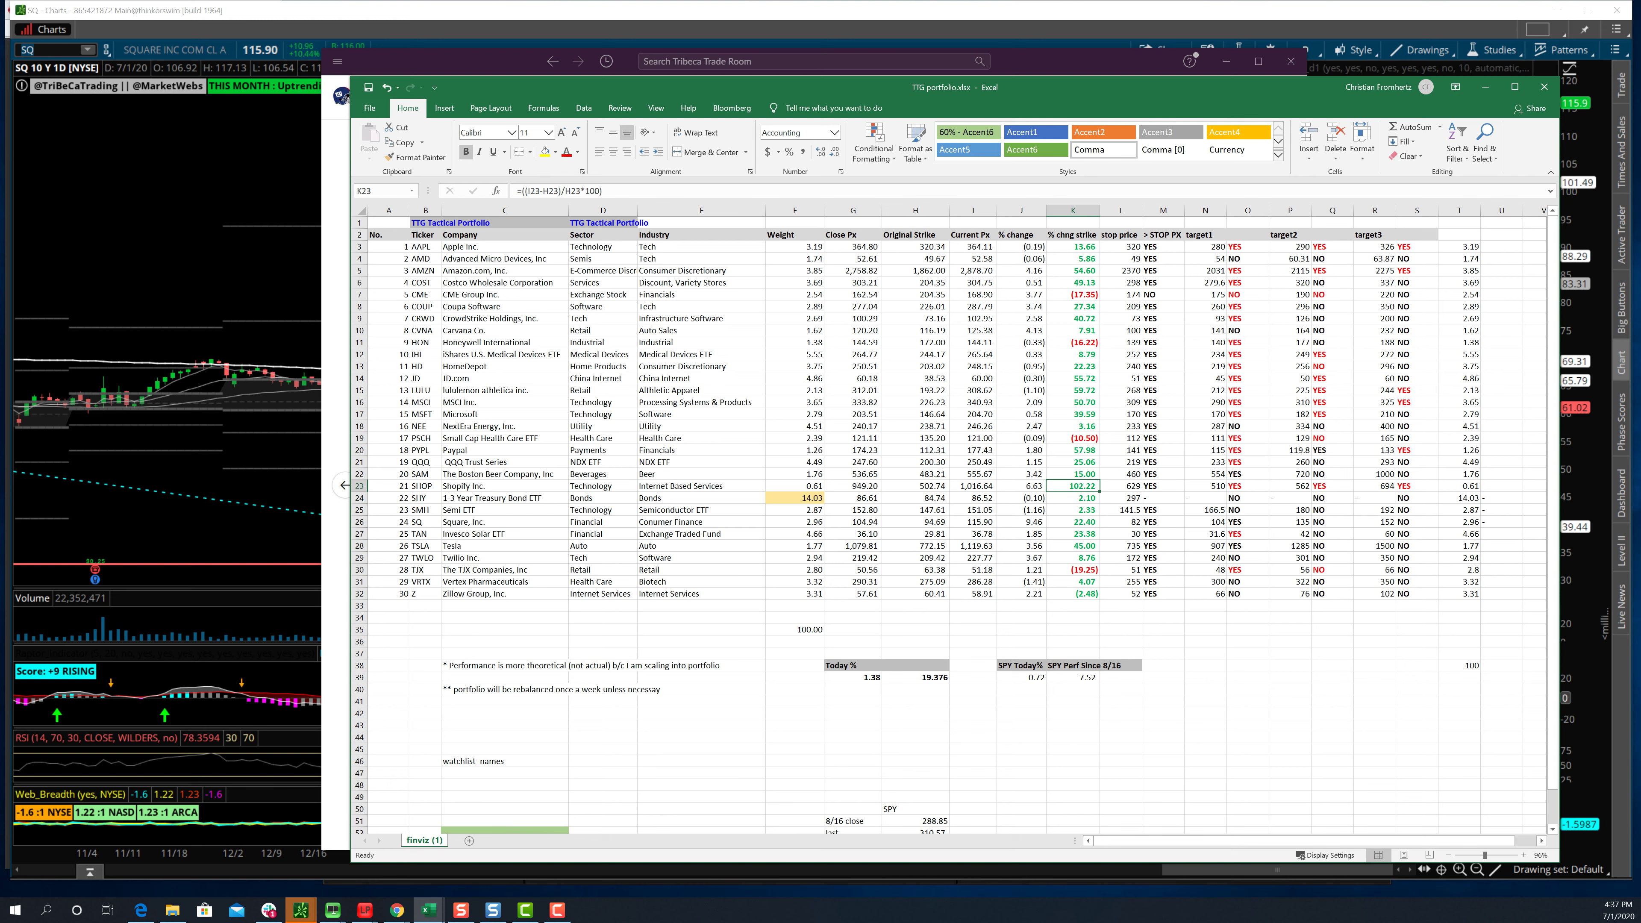
# - Examine the percentage change from strike for Amazon, Paypal, the Semi ETF and Tesla, plus Tesla's original strike
pyautogui.click(1072, 270)
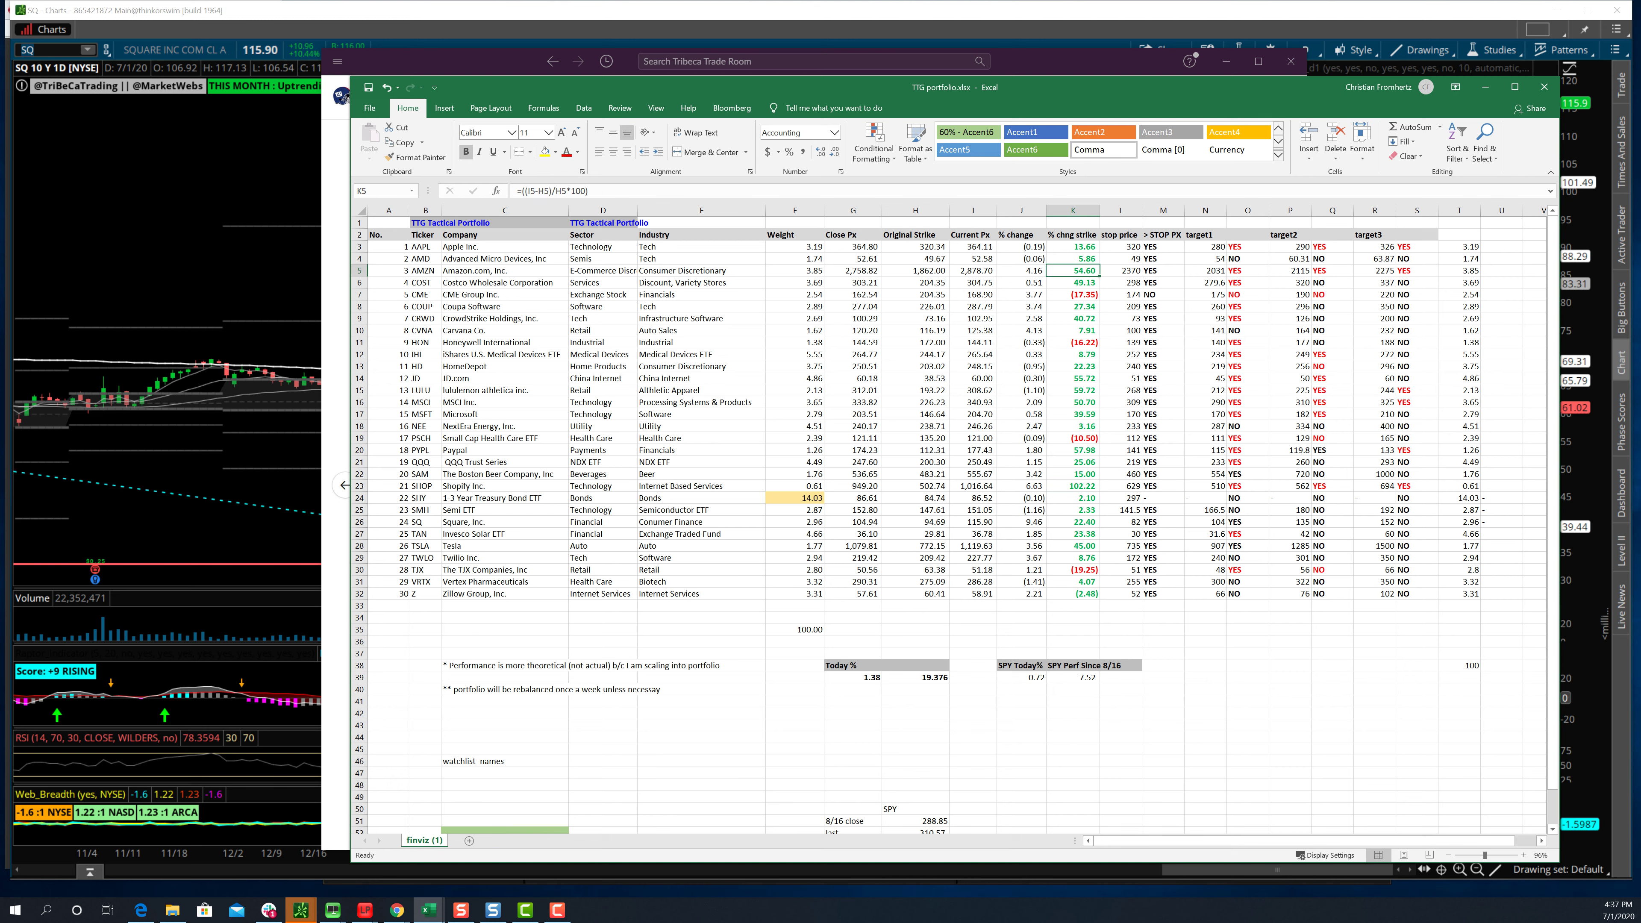
pyautogui.click(1072, 450)
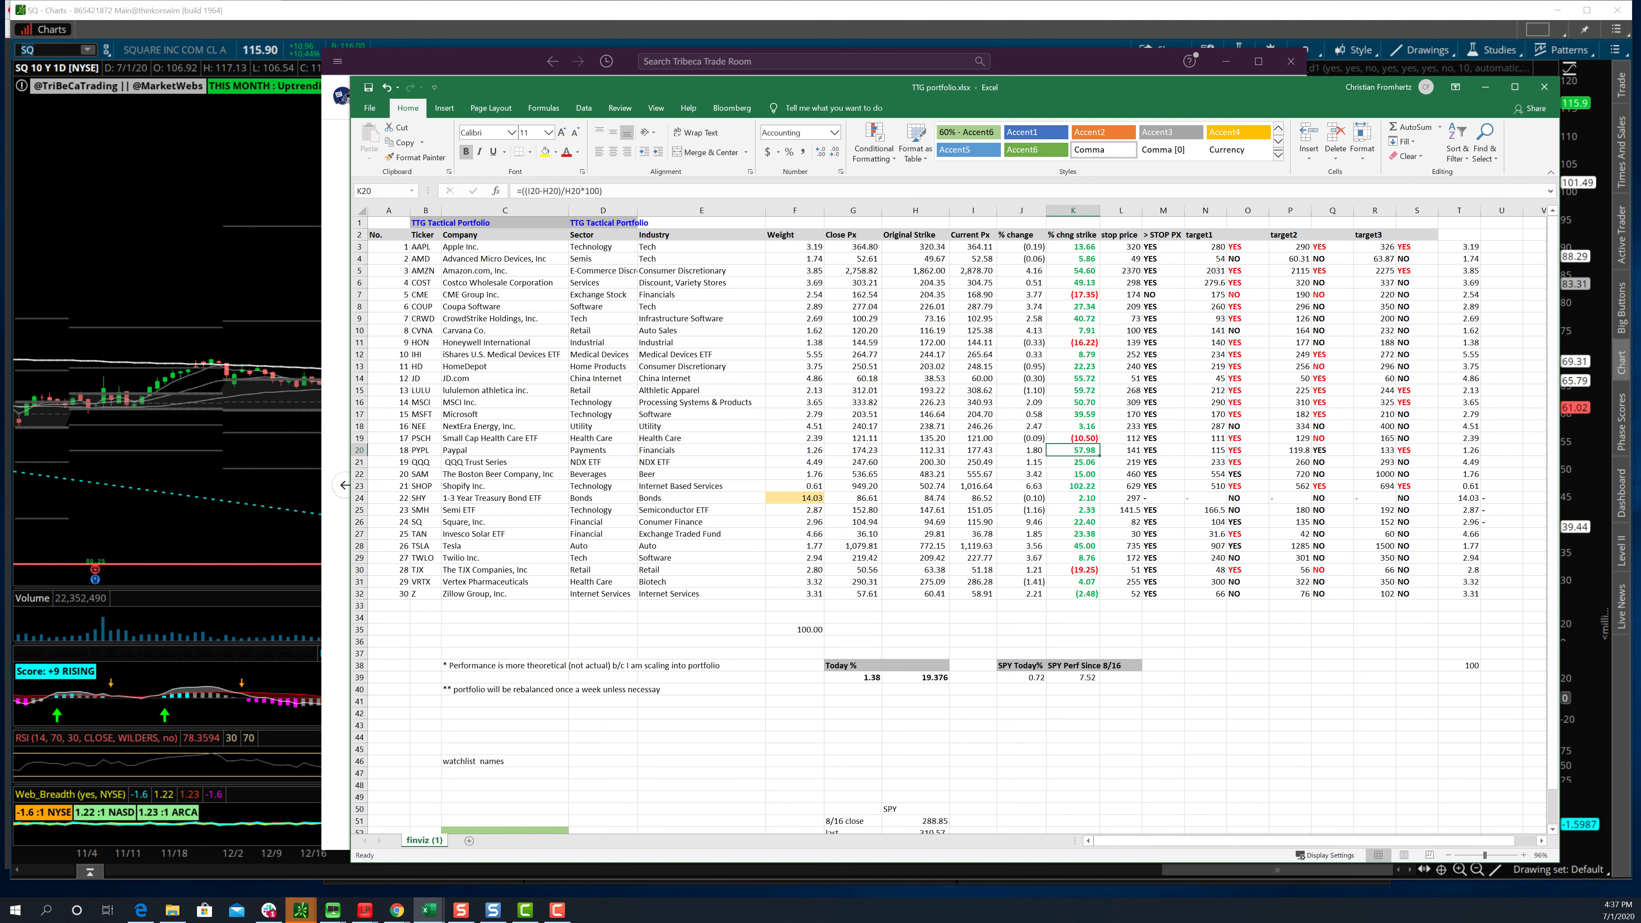
pyautogui.click(915, 546)
pyautogui.click(1072, 509)
pyautogui.click(1073, 546)
# - Return to Slack, close the portfolio image, and open the June trading account performance image in the cfcommentary channel
pyautogui.hotkey('alt', 'Tab')
pyautogui.press('Escape')
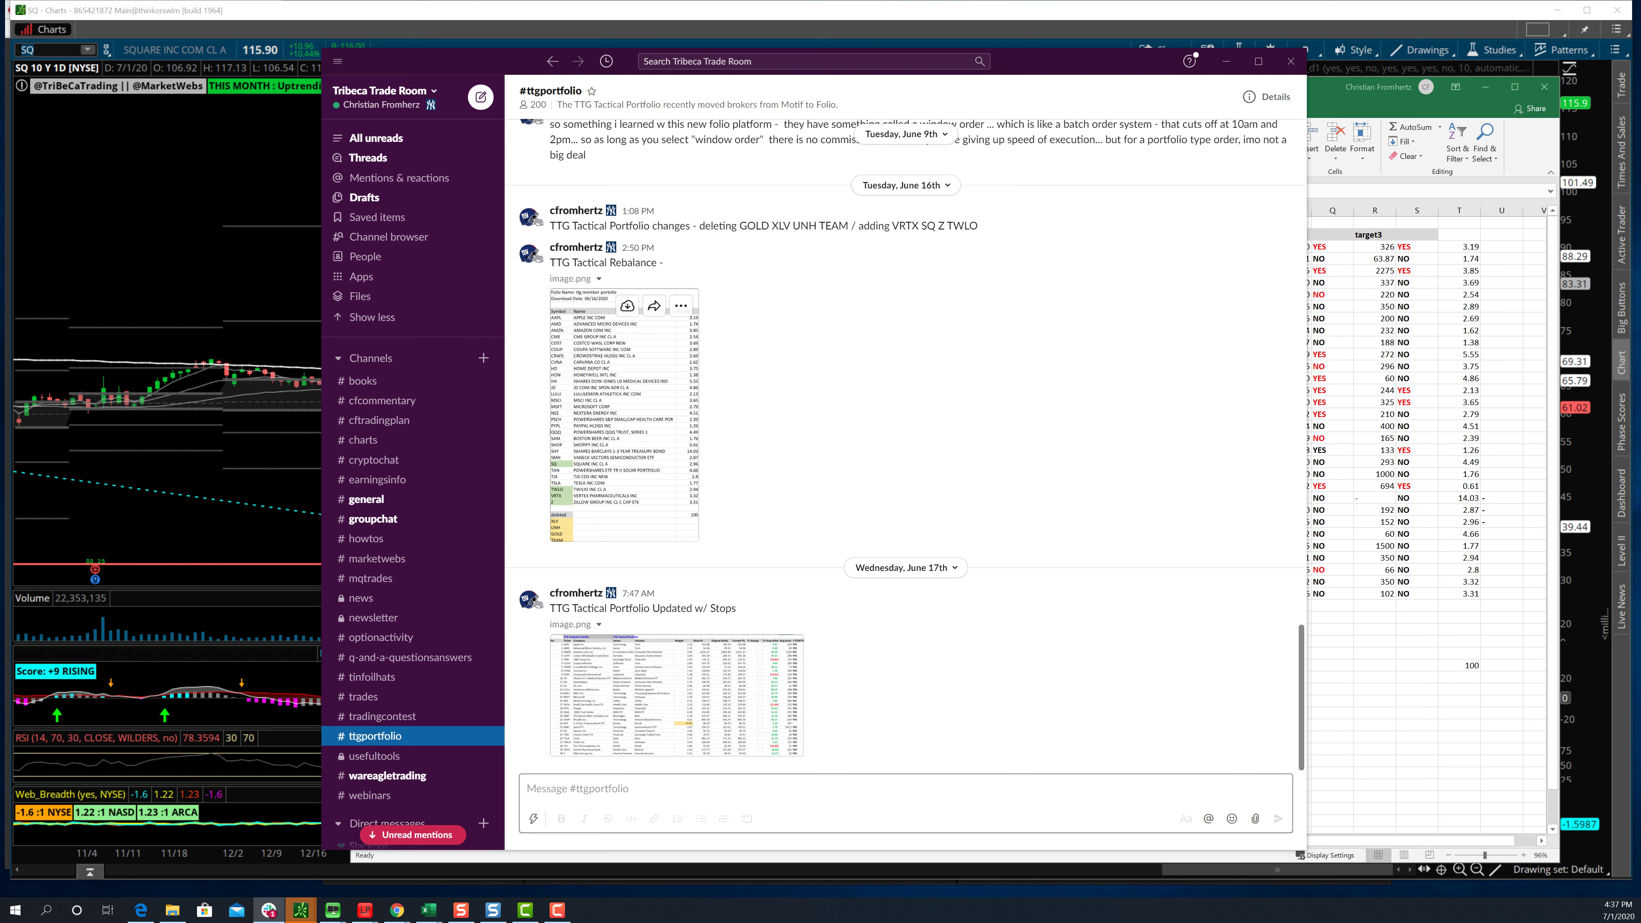
pyautogui.hotkey('alt', 'Left')
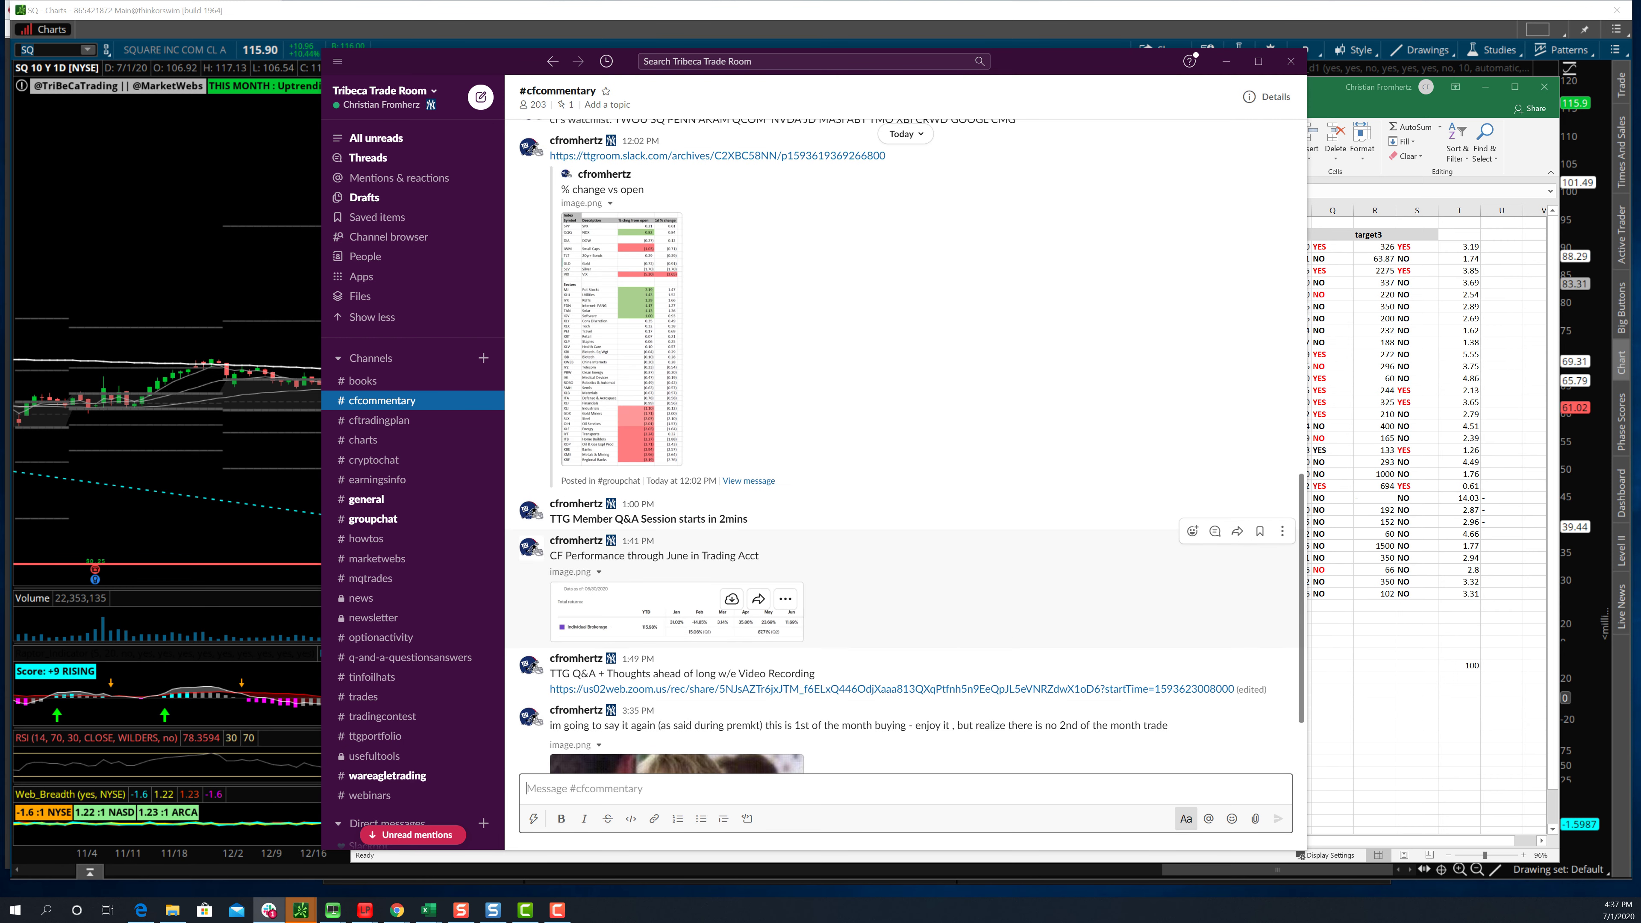
pyautogui.click(646, 494)
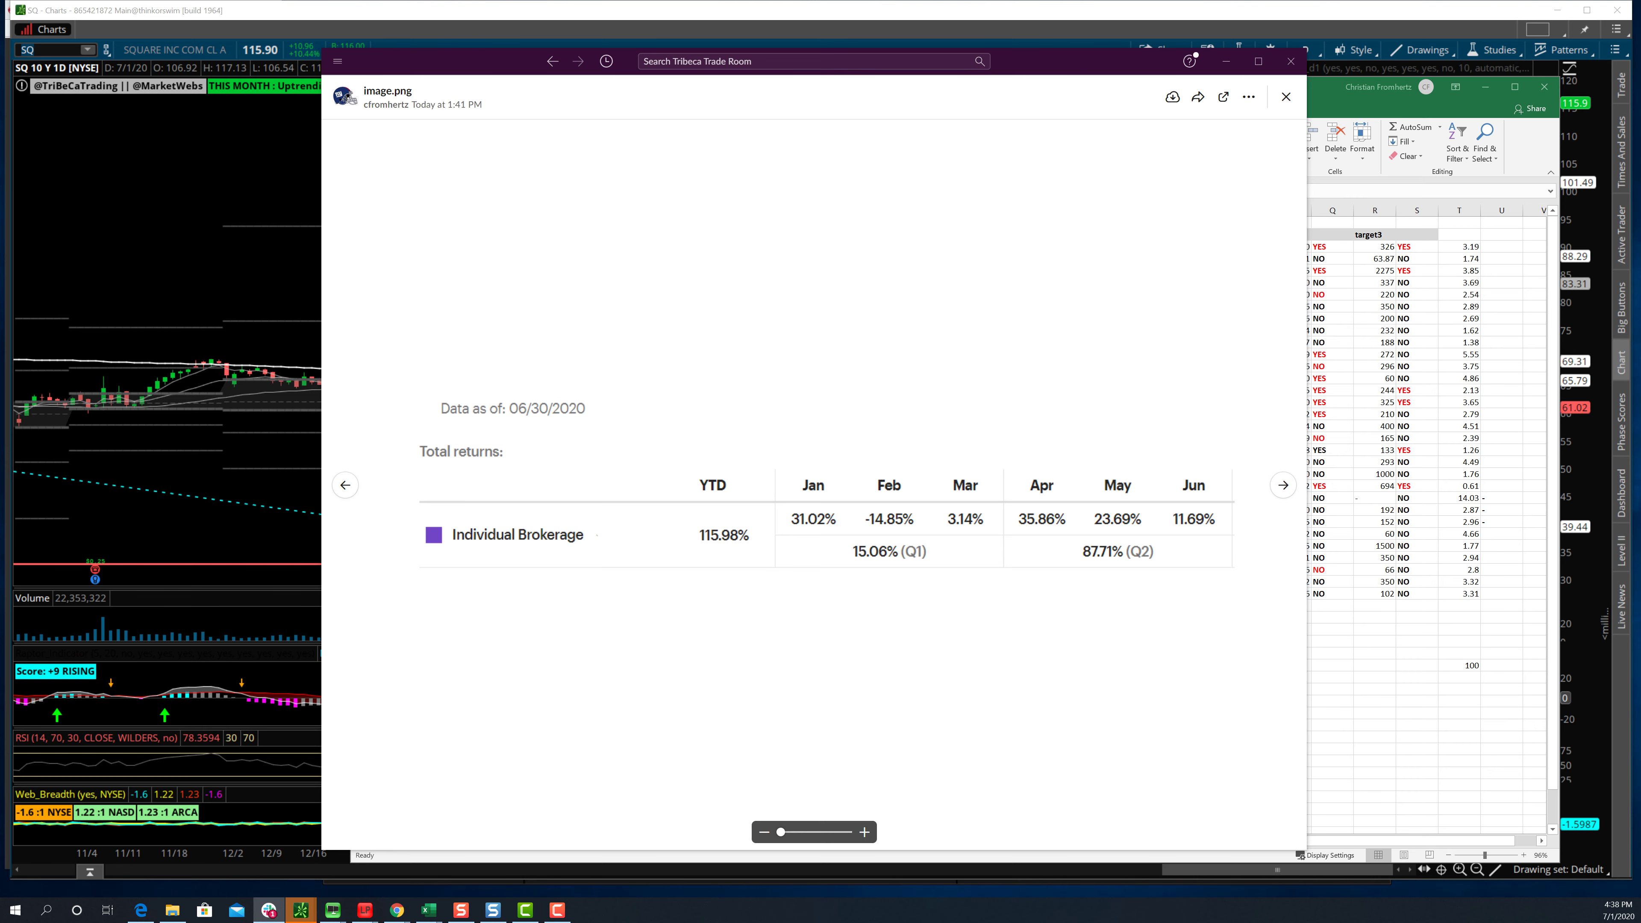
# - Compare the performance image with the TTG portfolio workbook, close the image, and open Slack's trades channel to review today's trades
pyautogui.hotkey('alt', 'Tab')
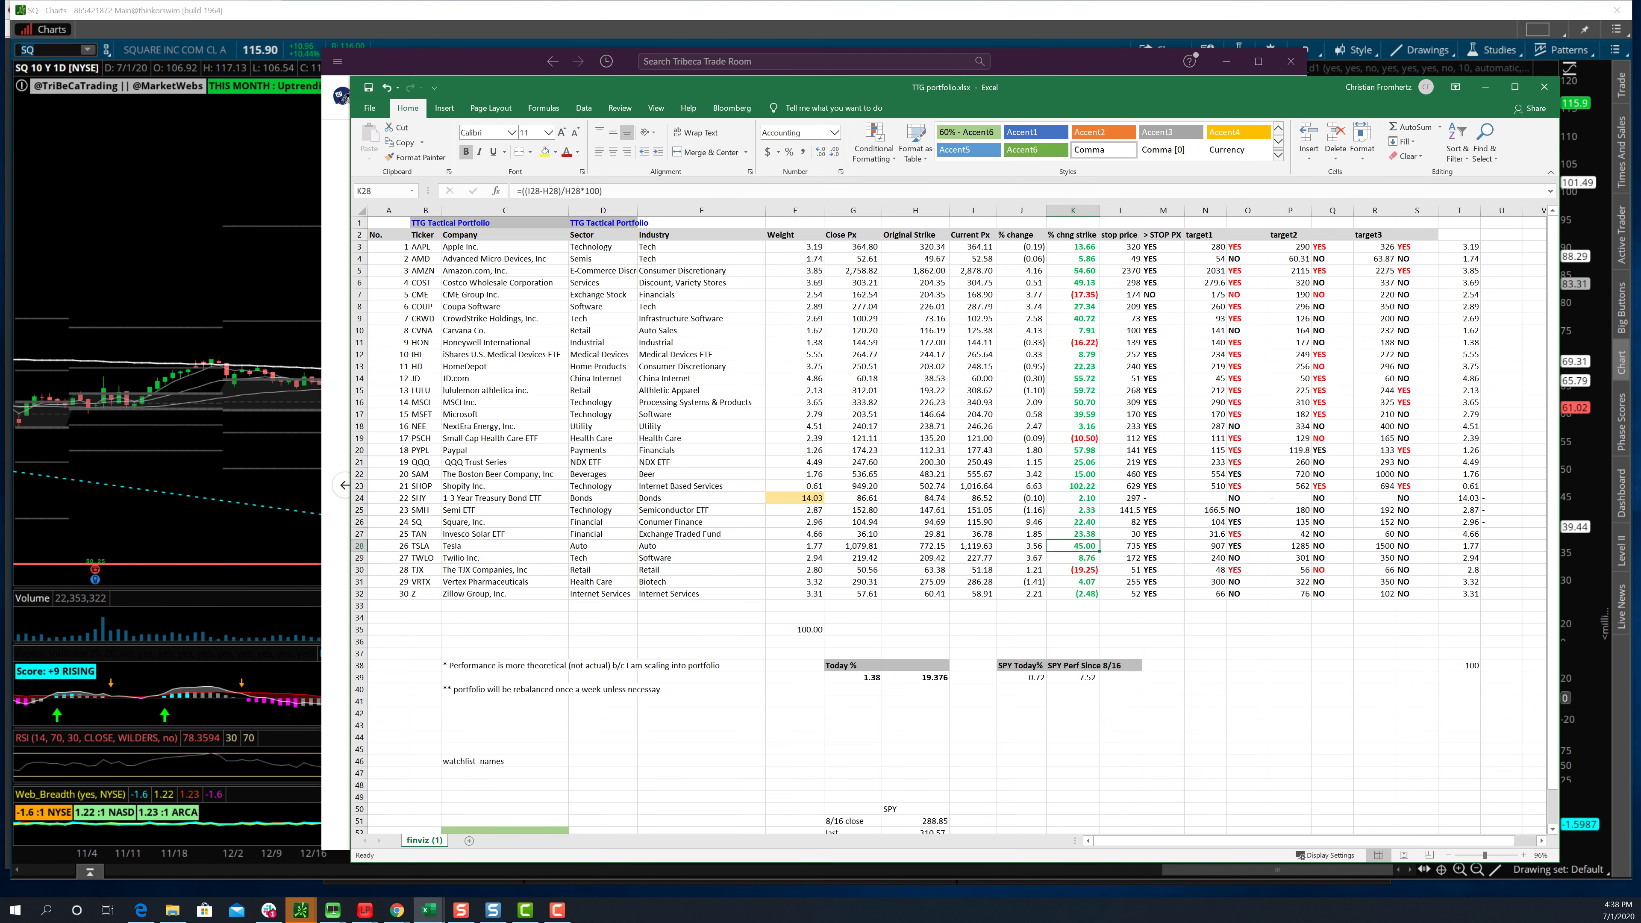
pyautogui.hotkey('alt', 'Tab')
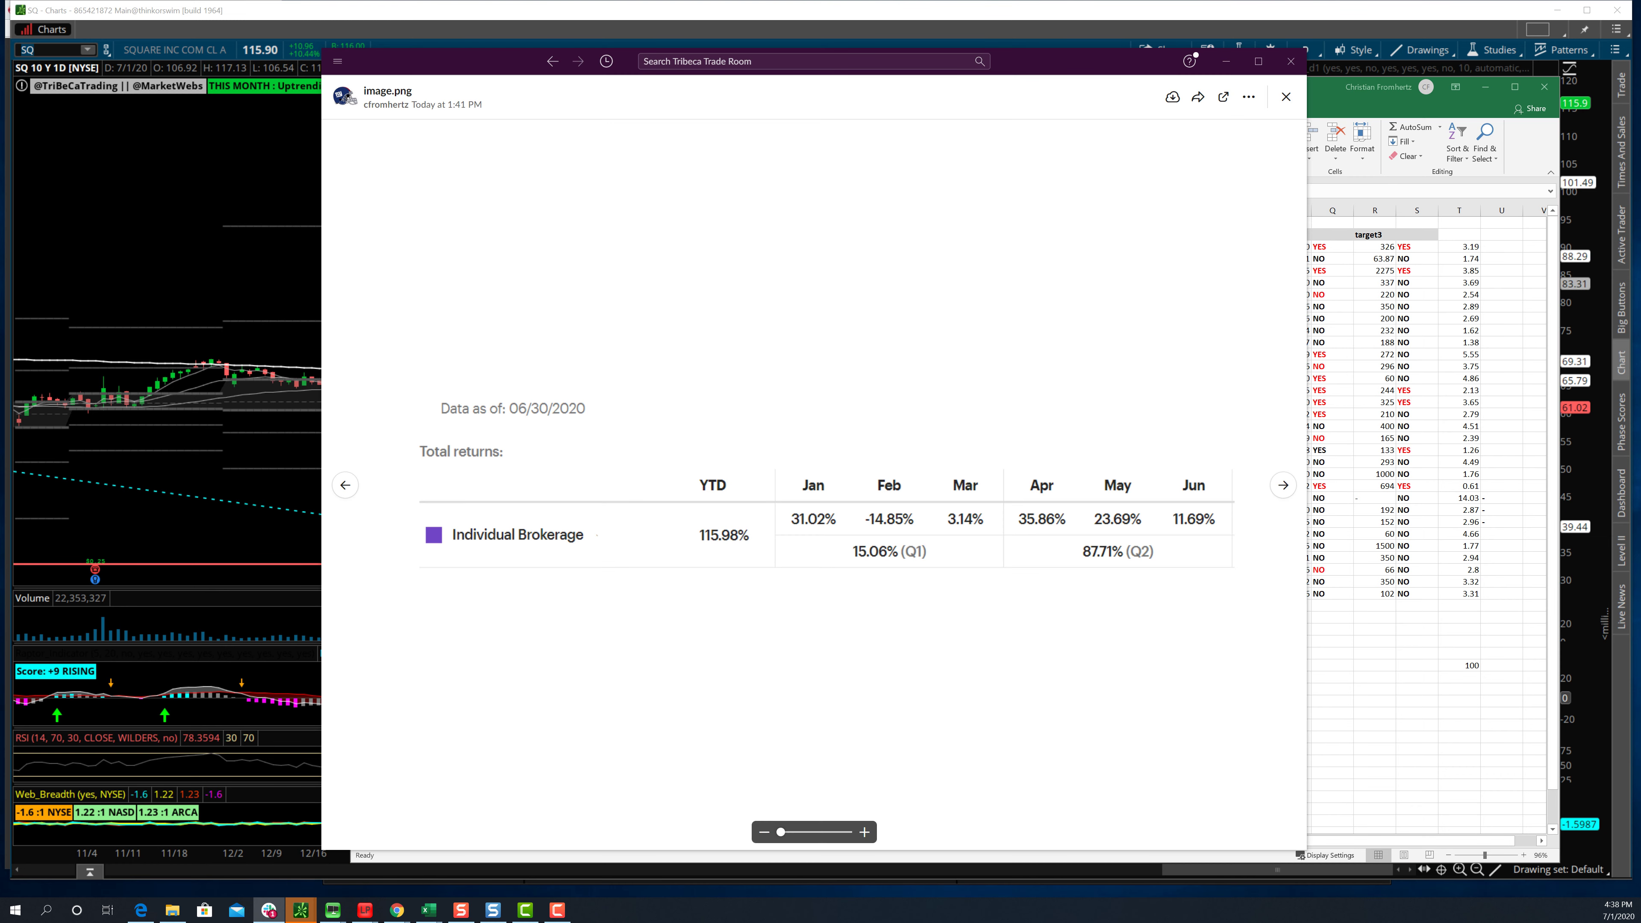
pyautogui.click(1286, 97)
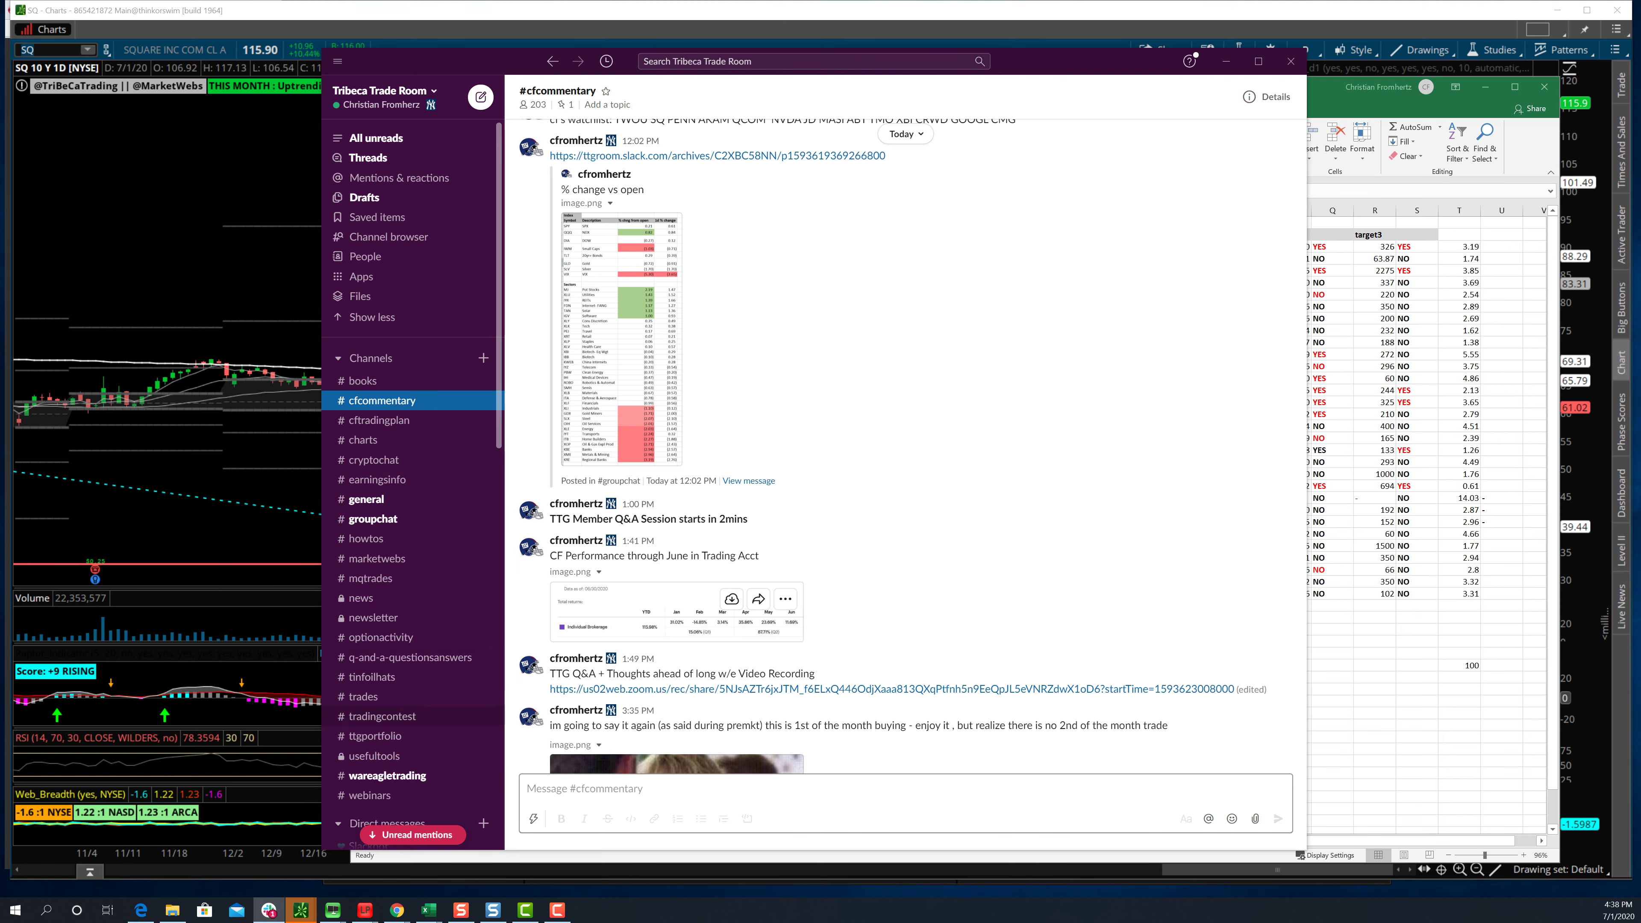
pyautogui.click(365, 696)
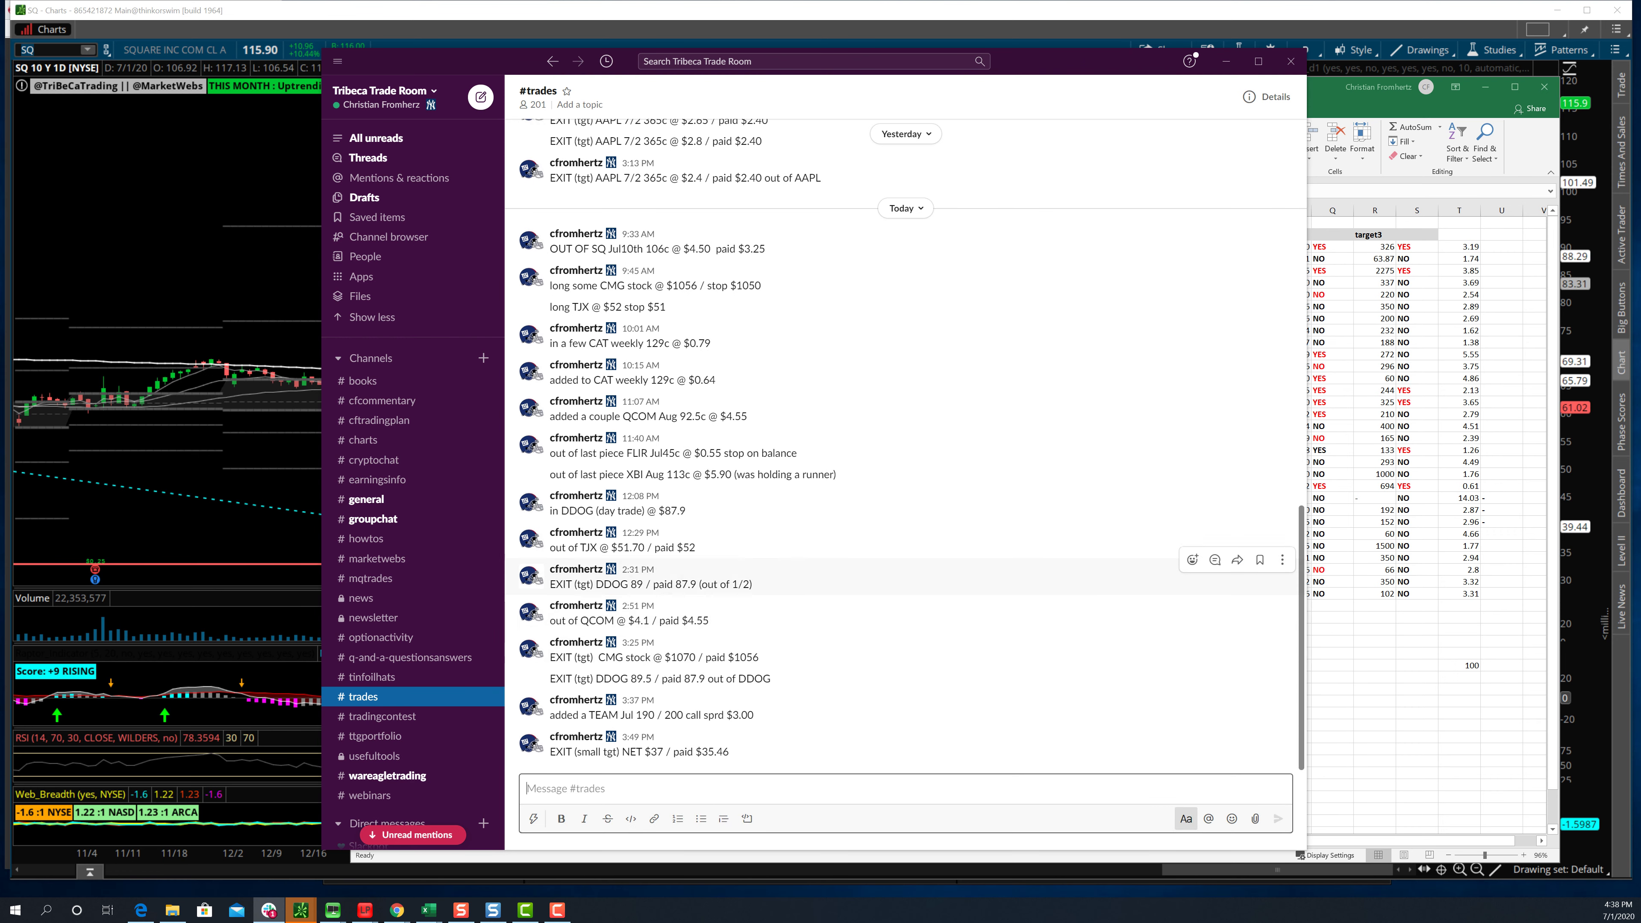
# - Switch to thinkorswim and review the daily charts of DDOG and CRWD
pyautogui.hotkey('alt', 'Tab')
pyautogui.write('DDI')
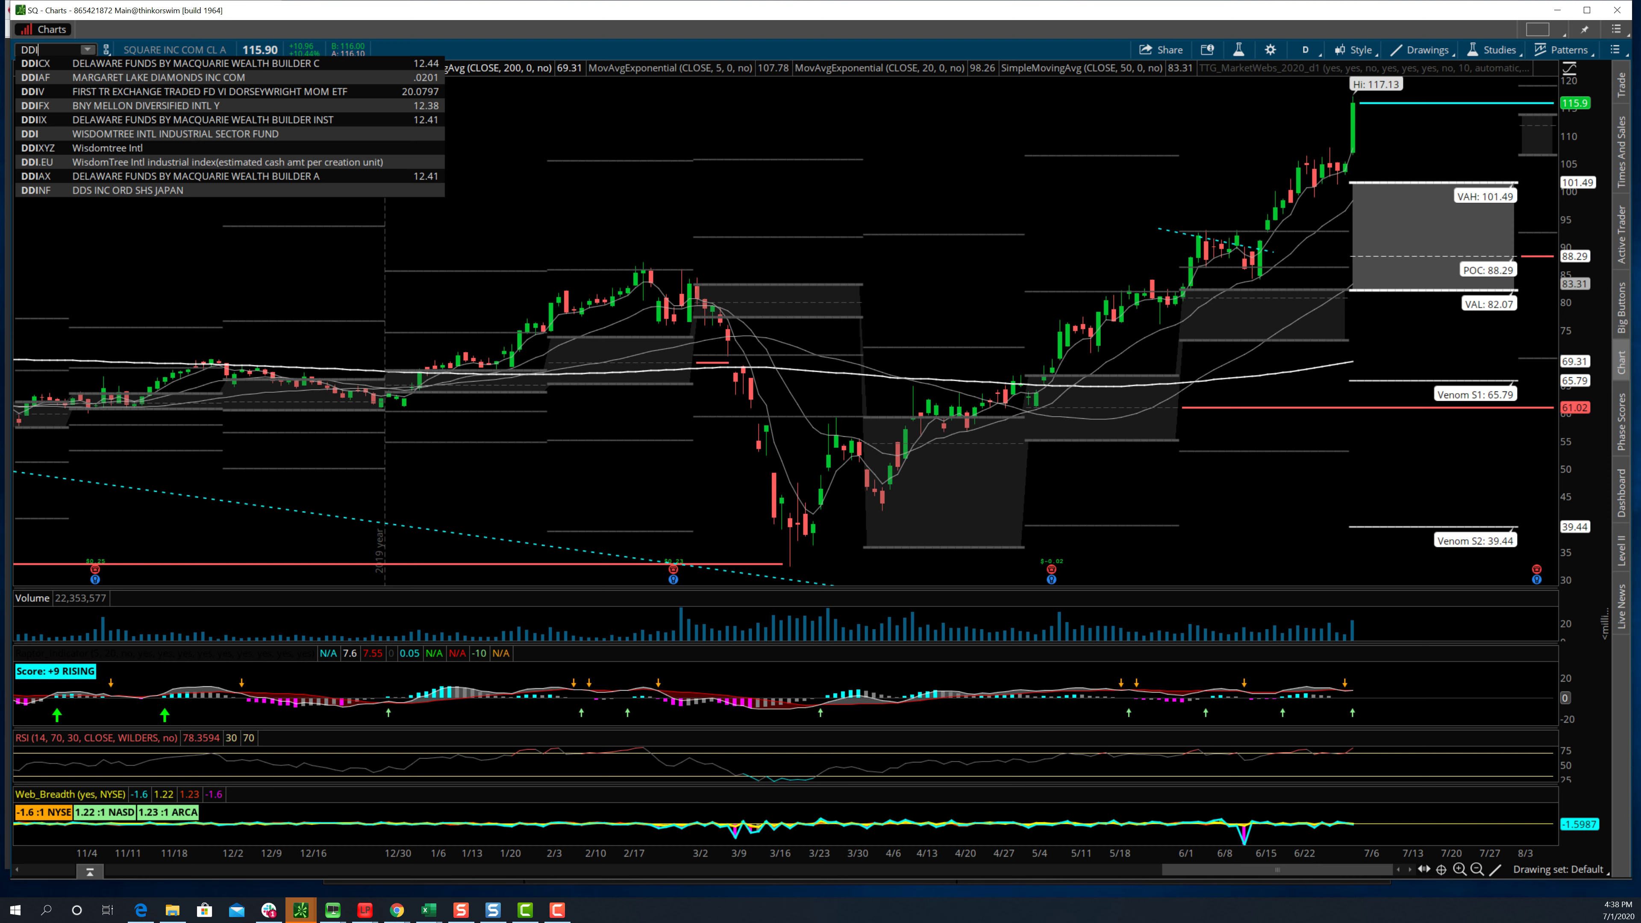
pyautogui.write('OG')
pyautogui.press('Return')
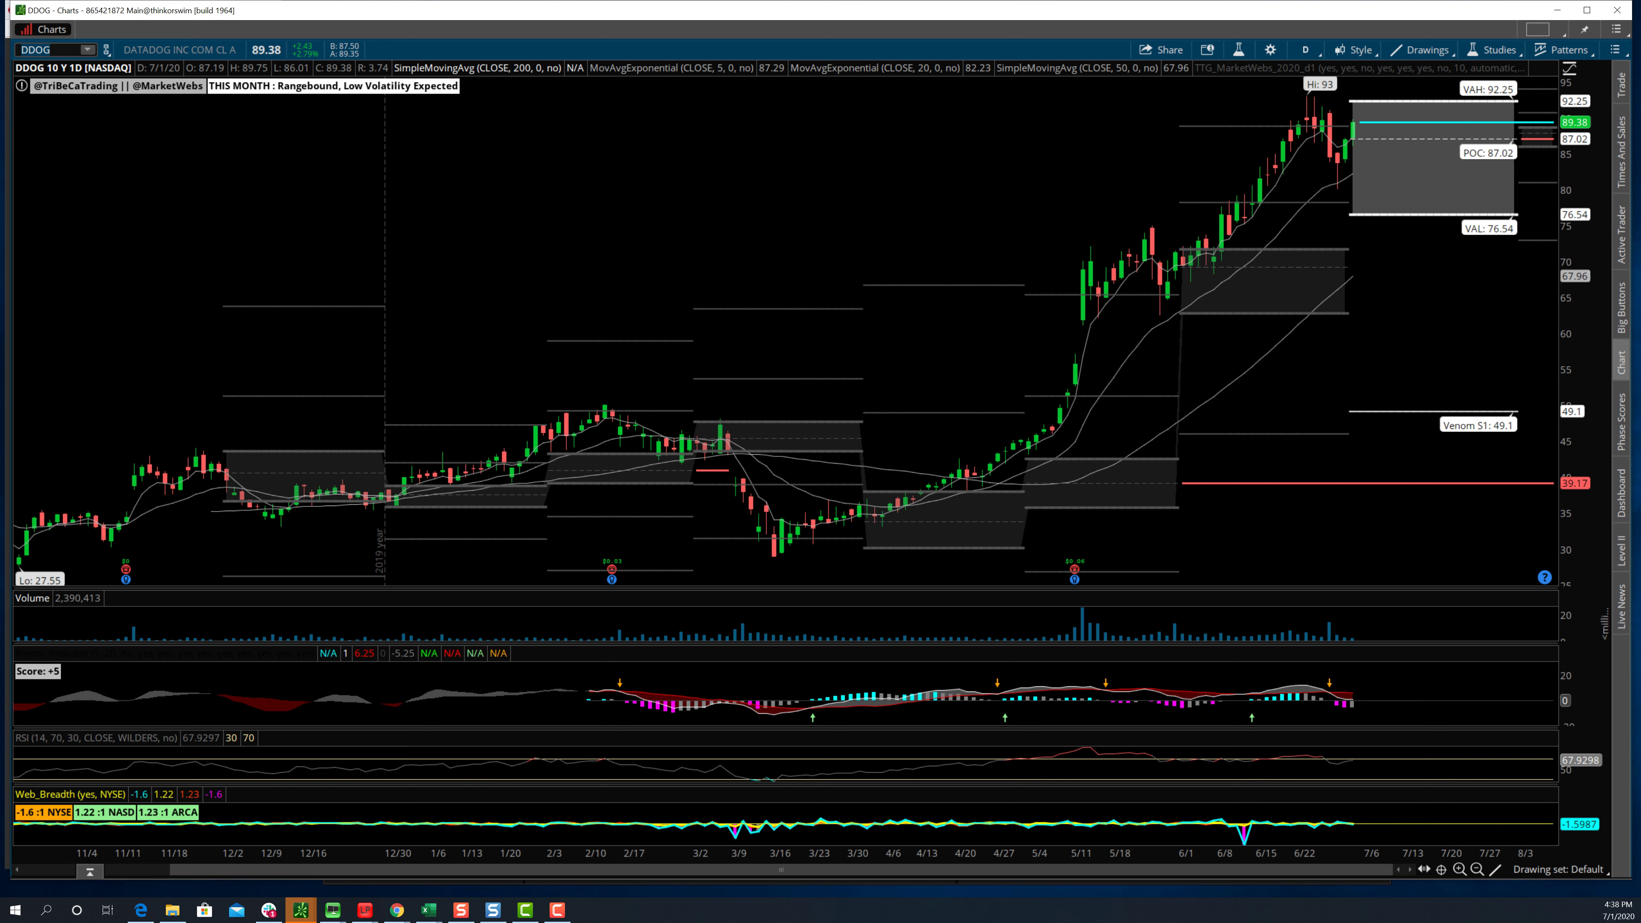
pyautogui.click(35, 50)
pyautogui.write('CRWD')
pyautogui.press('Return')
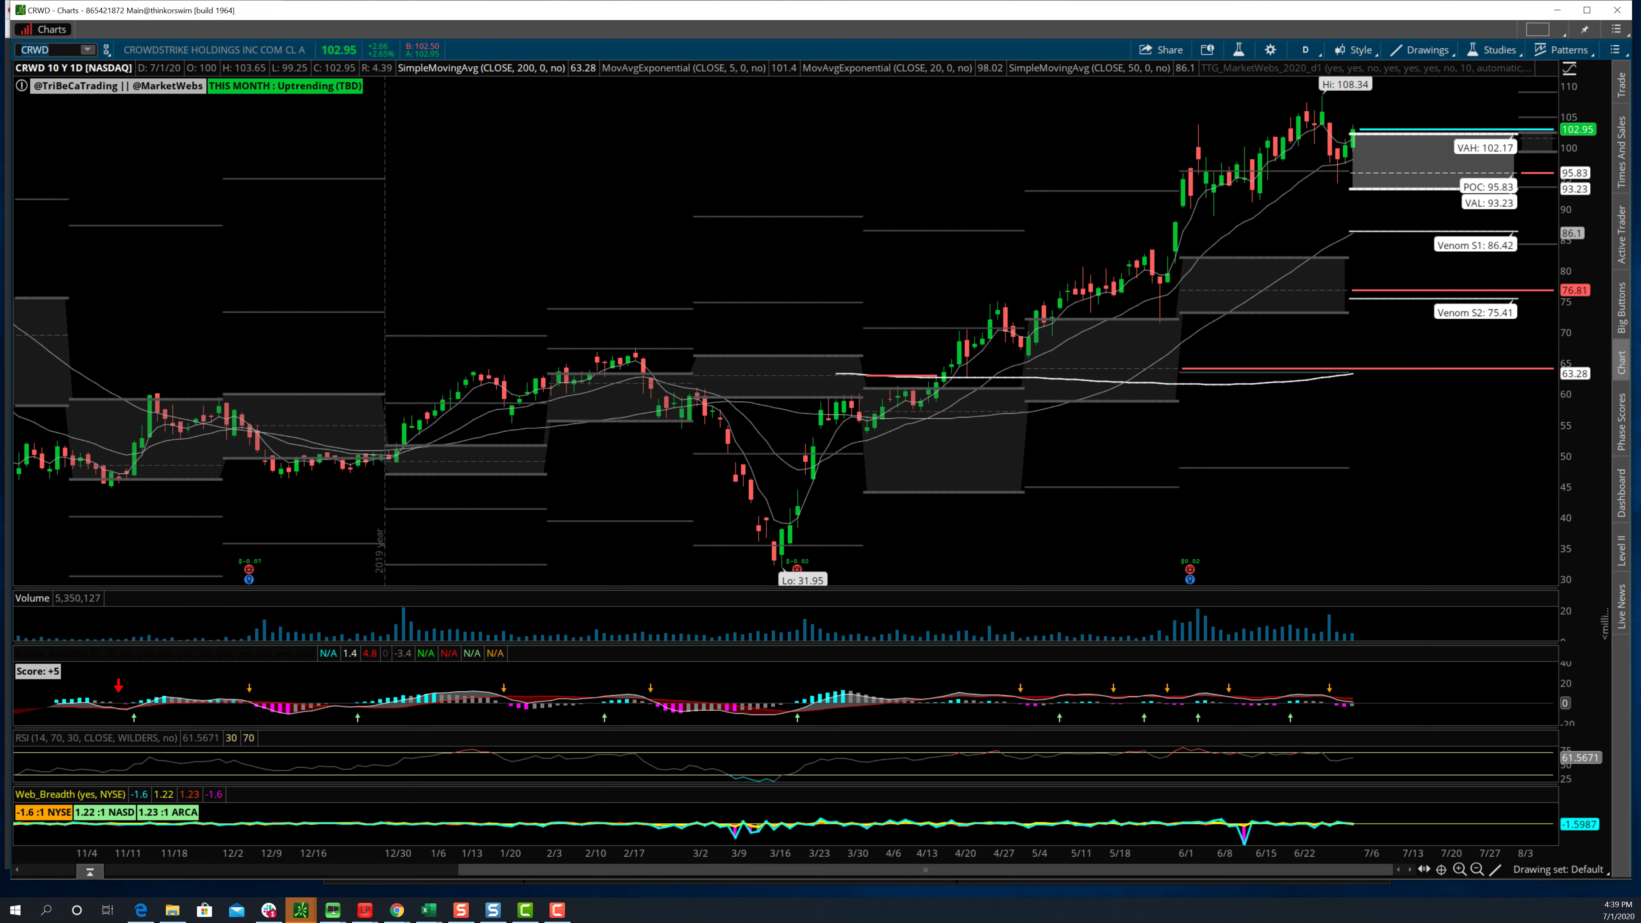
# - Review the daily charts of CYBR and SPLK
pyautogui.write('CYBR')
pyautogui.press('Return')
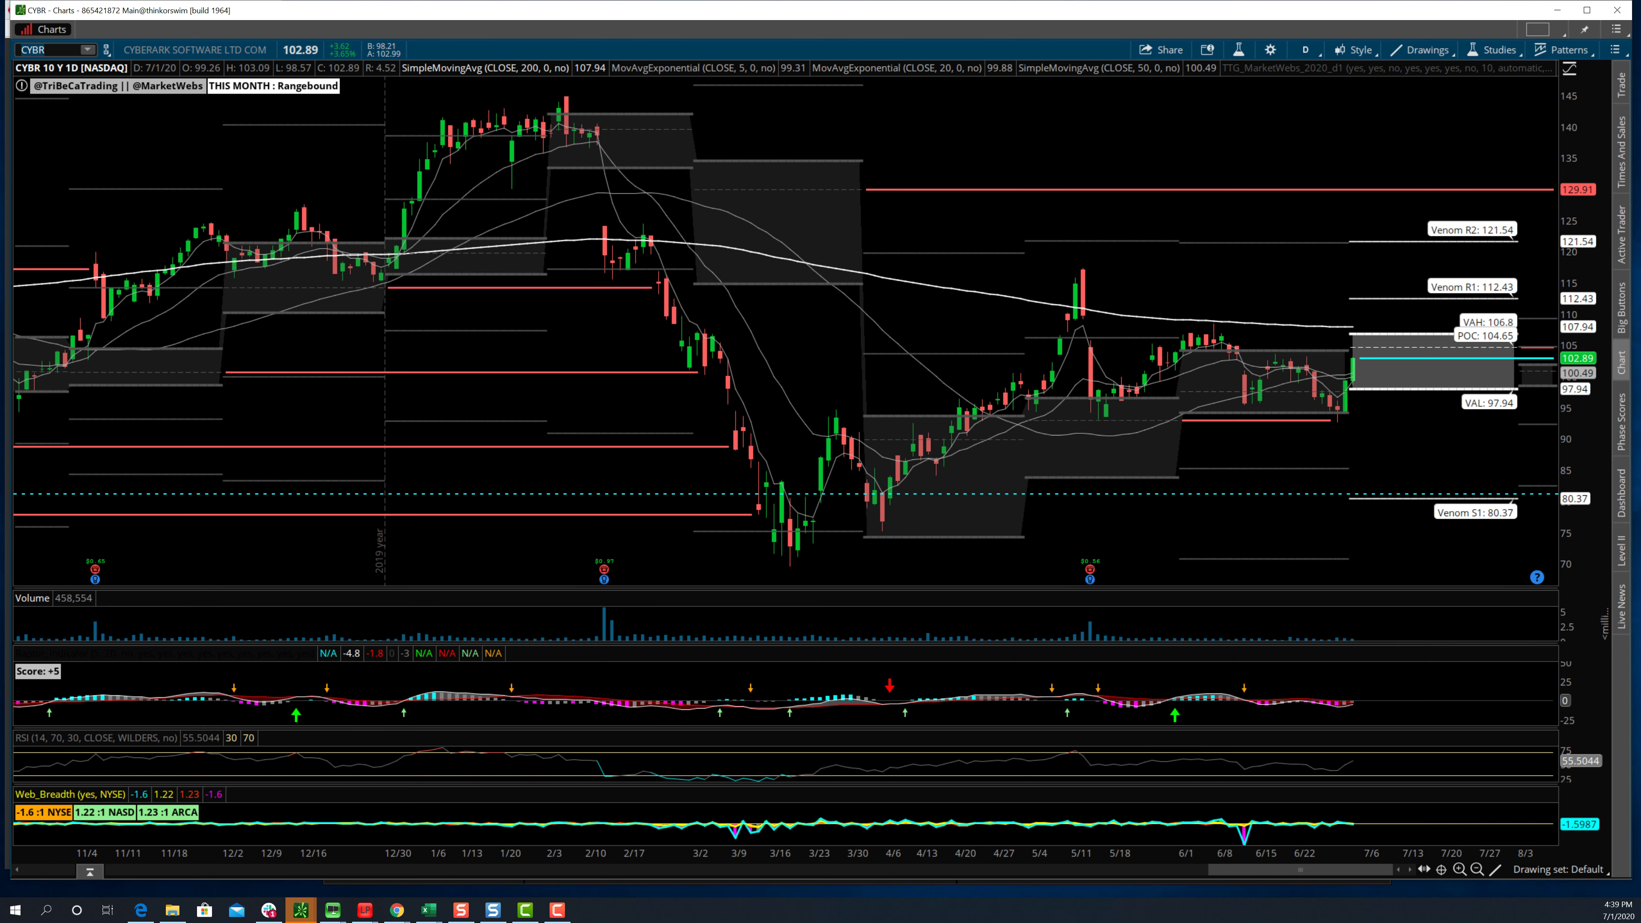
pyautogui.press('BackSpace')
pyautogui.write('SPLK')
pyautogui.press('Return')
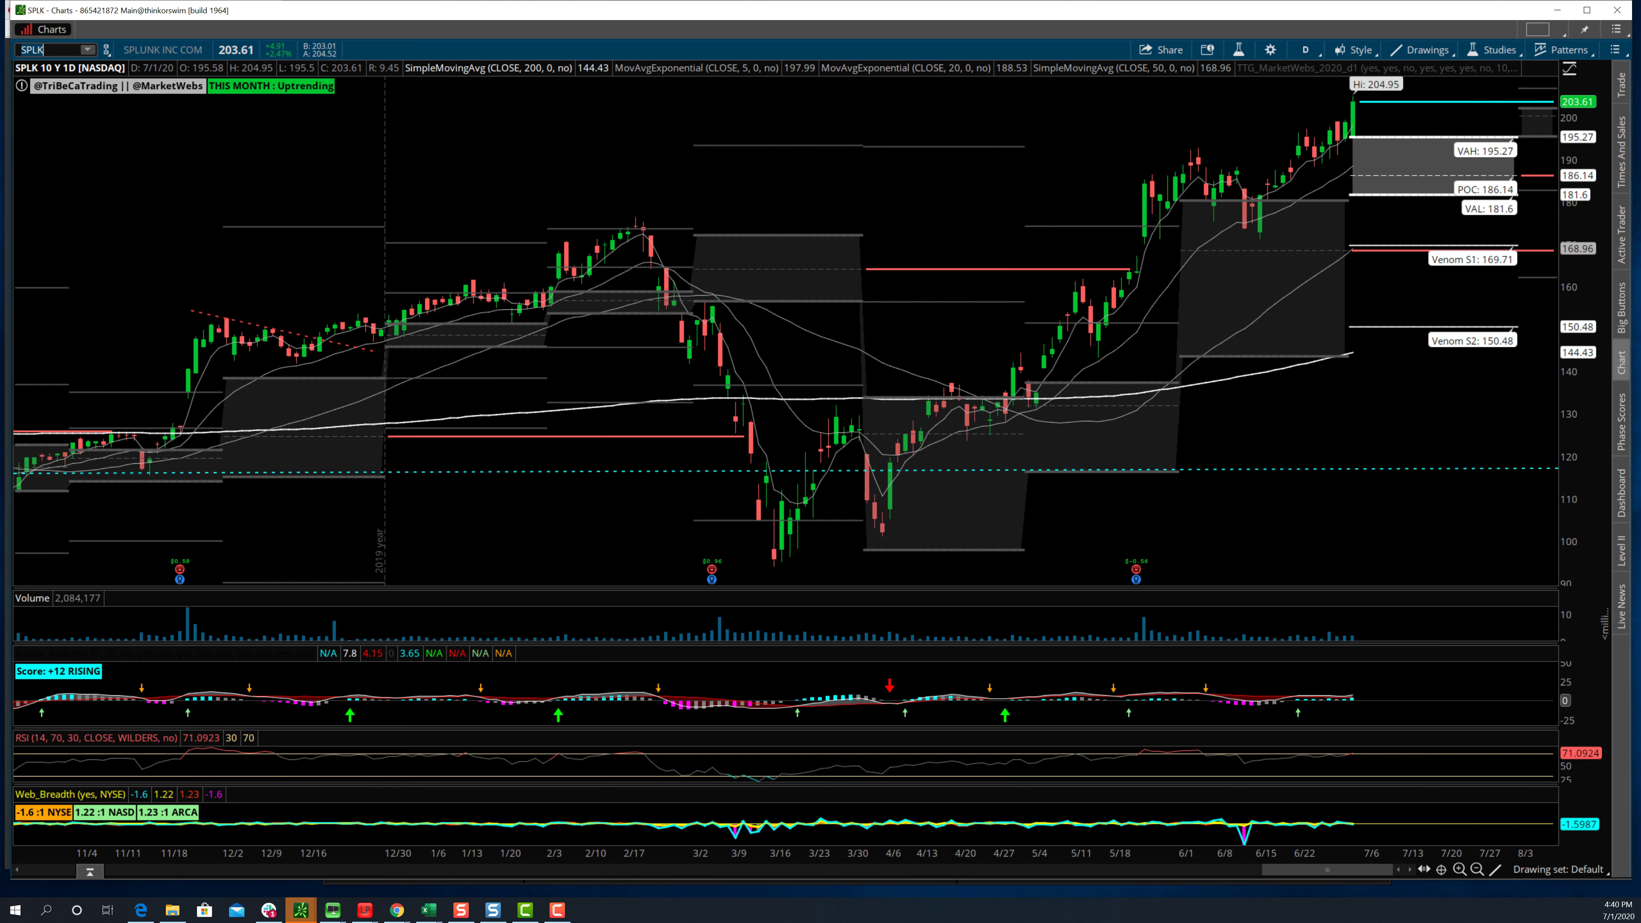
# - Check sector performance in the ETF Watch List workbook in Excel and return to the thinkorswim chart
pyautogui.moveTo(428, 909)
pyautogui.click(547, 856)
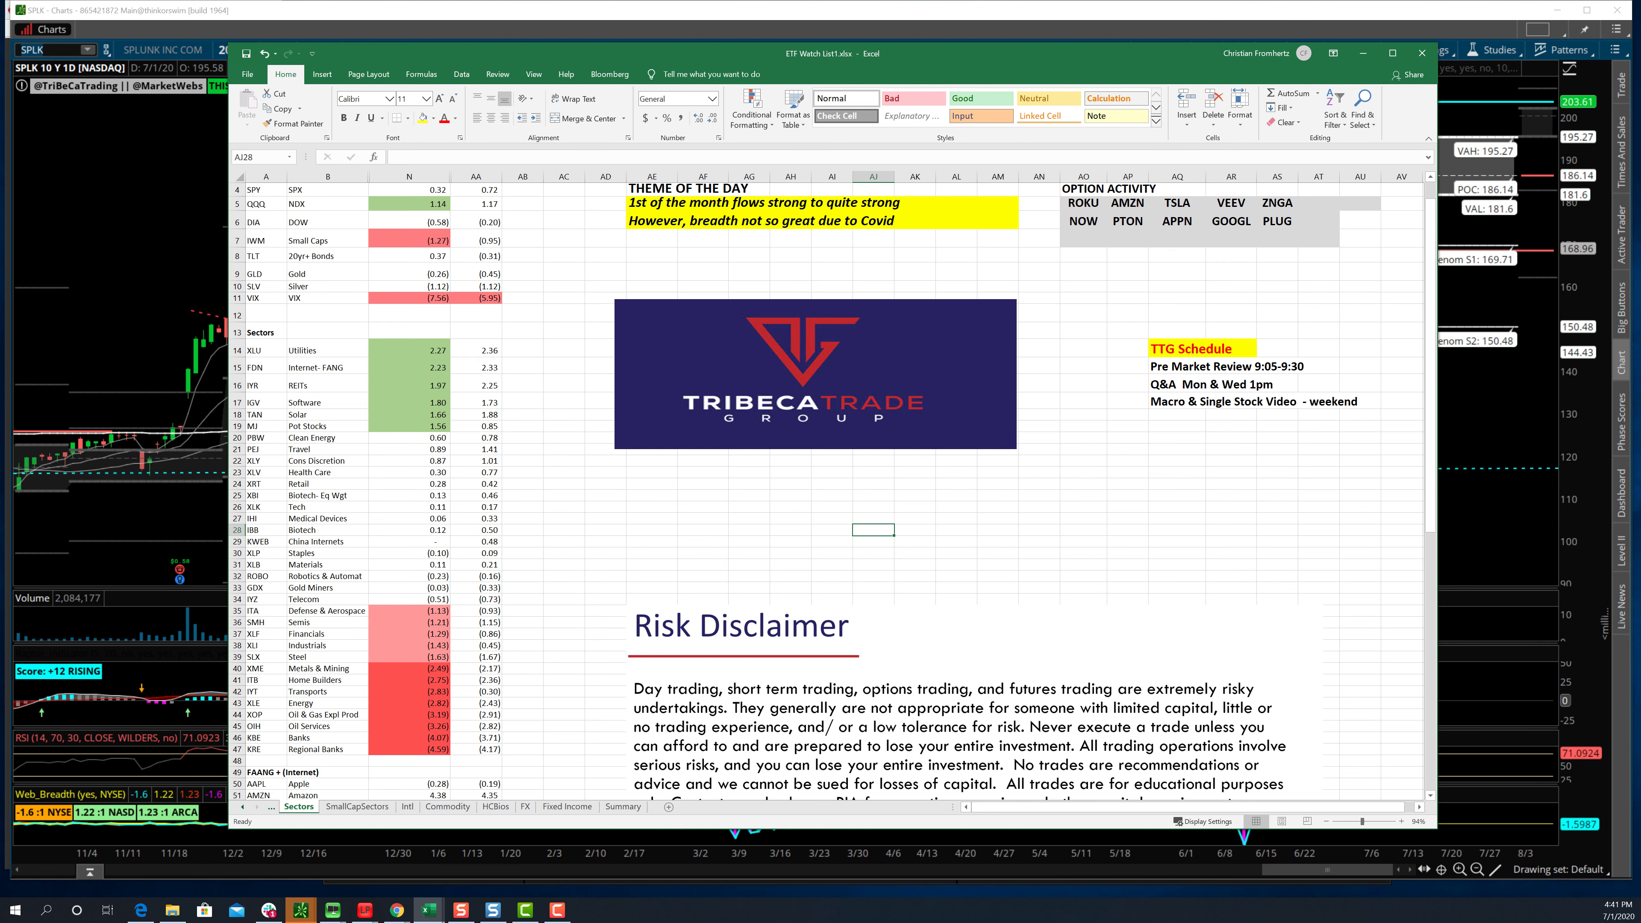
pyautogui.hotkey('alt', 'Tab')
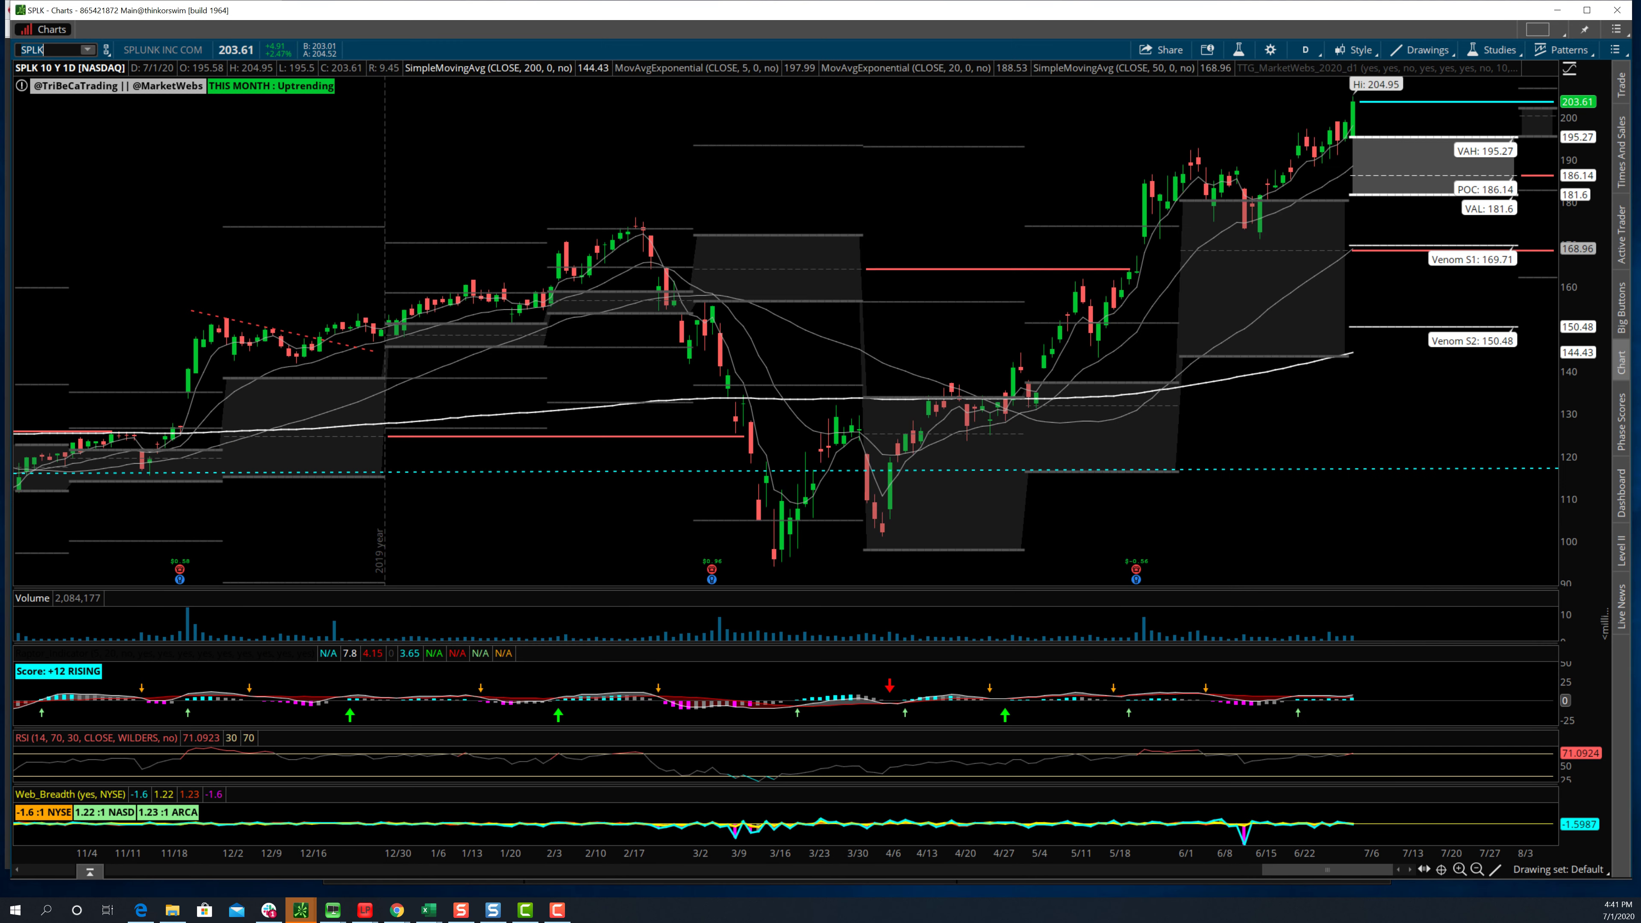
# - Load the daily chart for TEAM
pyautogui.click(49, 50)
pyautogui.write('TEAM')
pyautogui.press('Return')
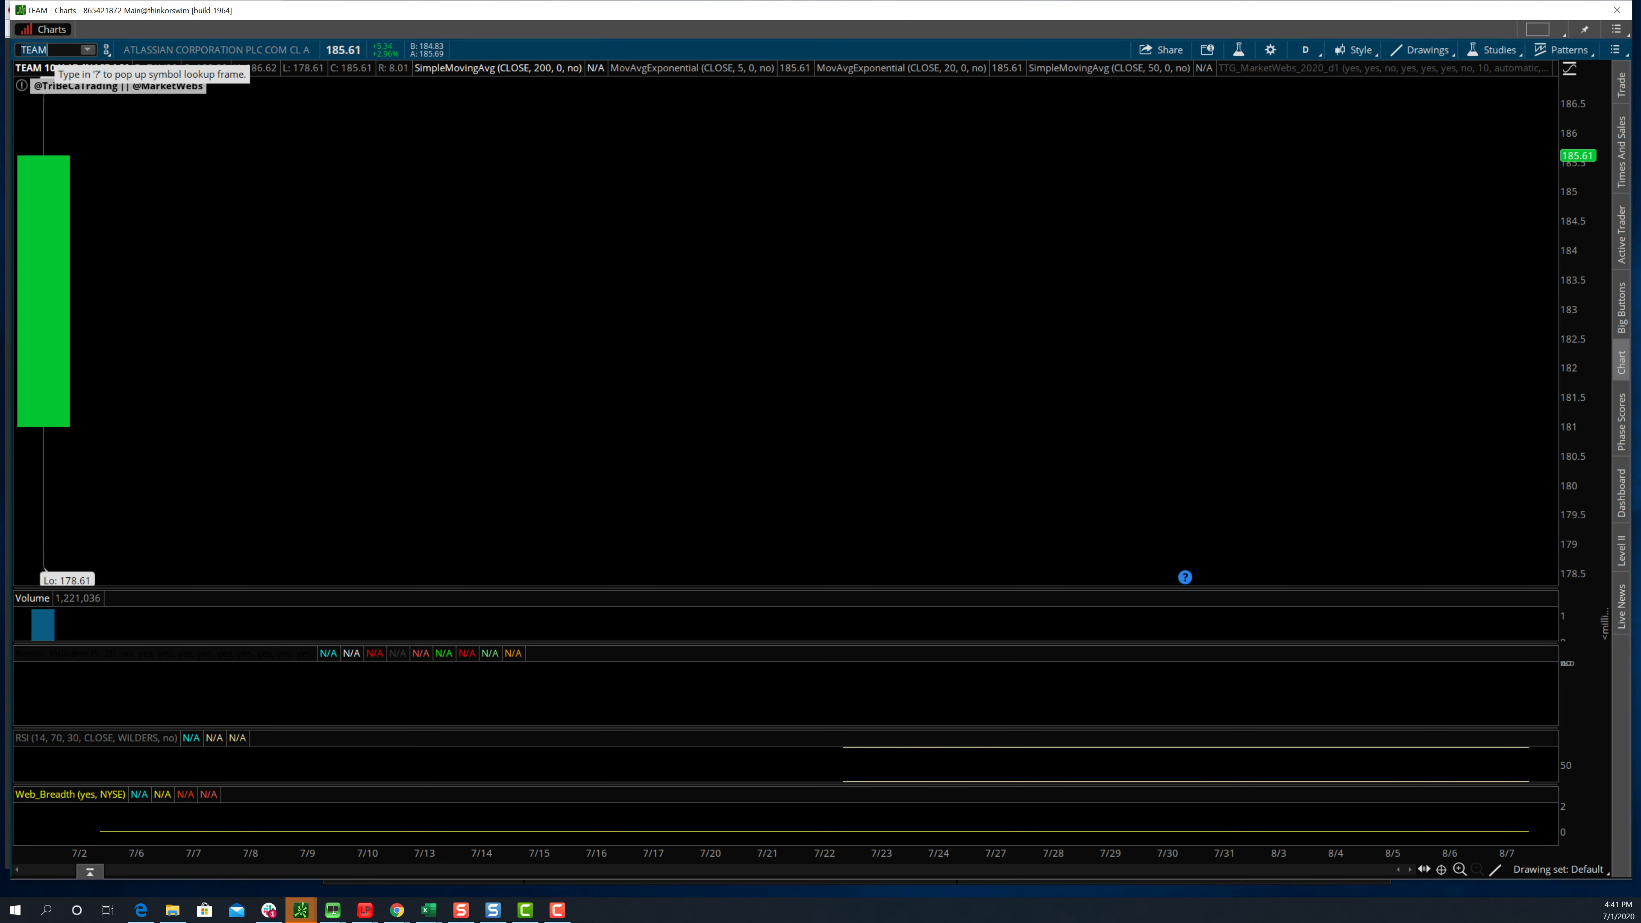
# - Switch to the third Bloomberg window and run the MOV function for the IGV equity to list its movers
pyautogui.moveTo(333, 910)
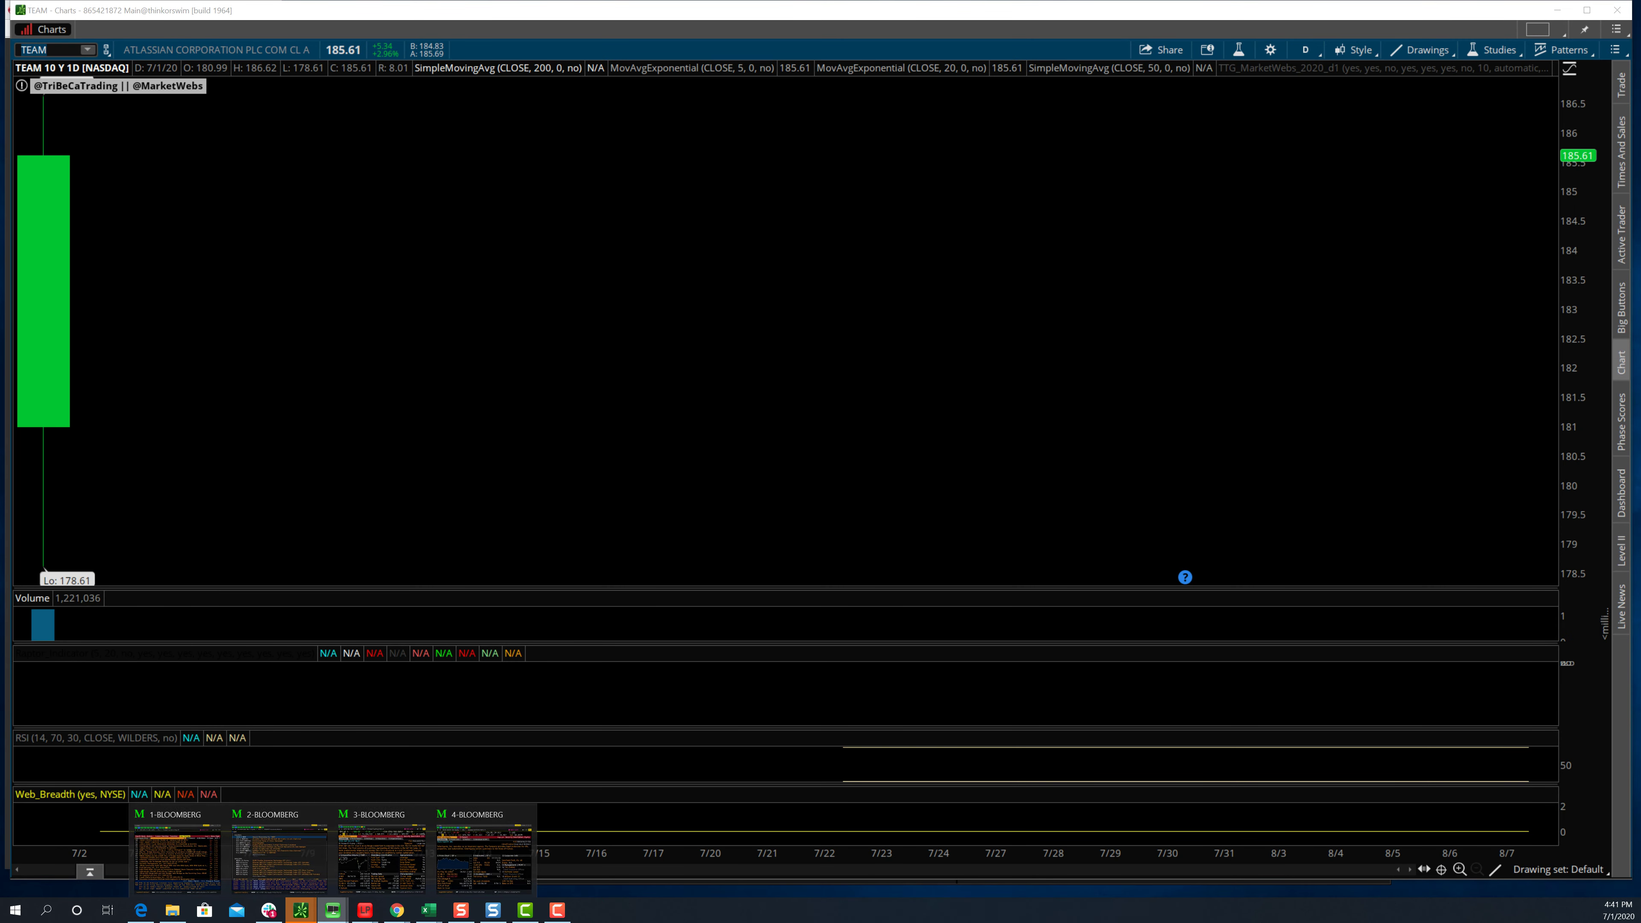
pyautogui.click(381, 856)
pyautogui.write('IGV')
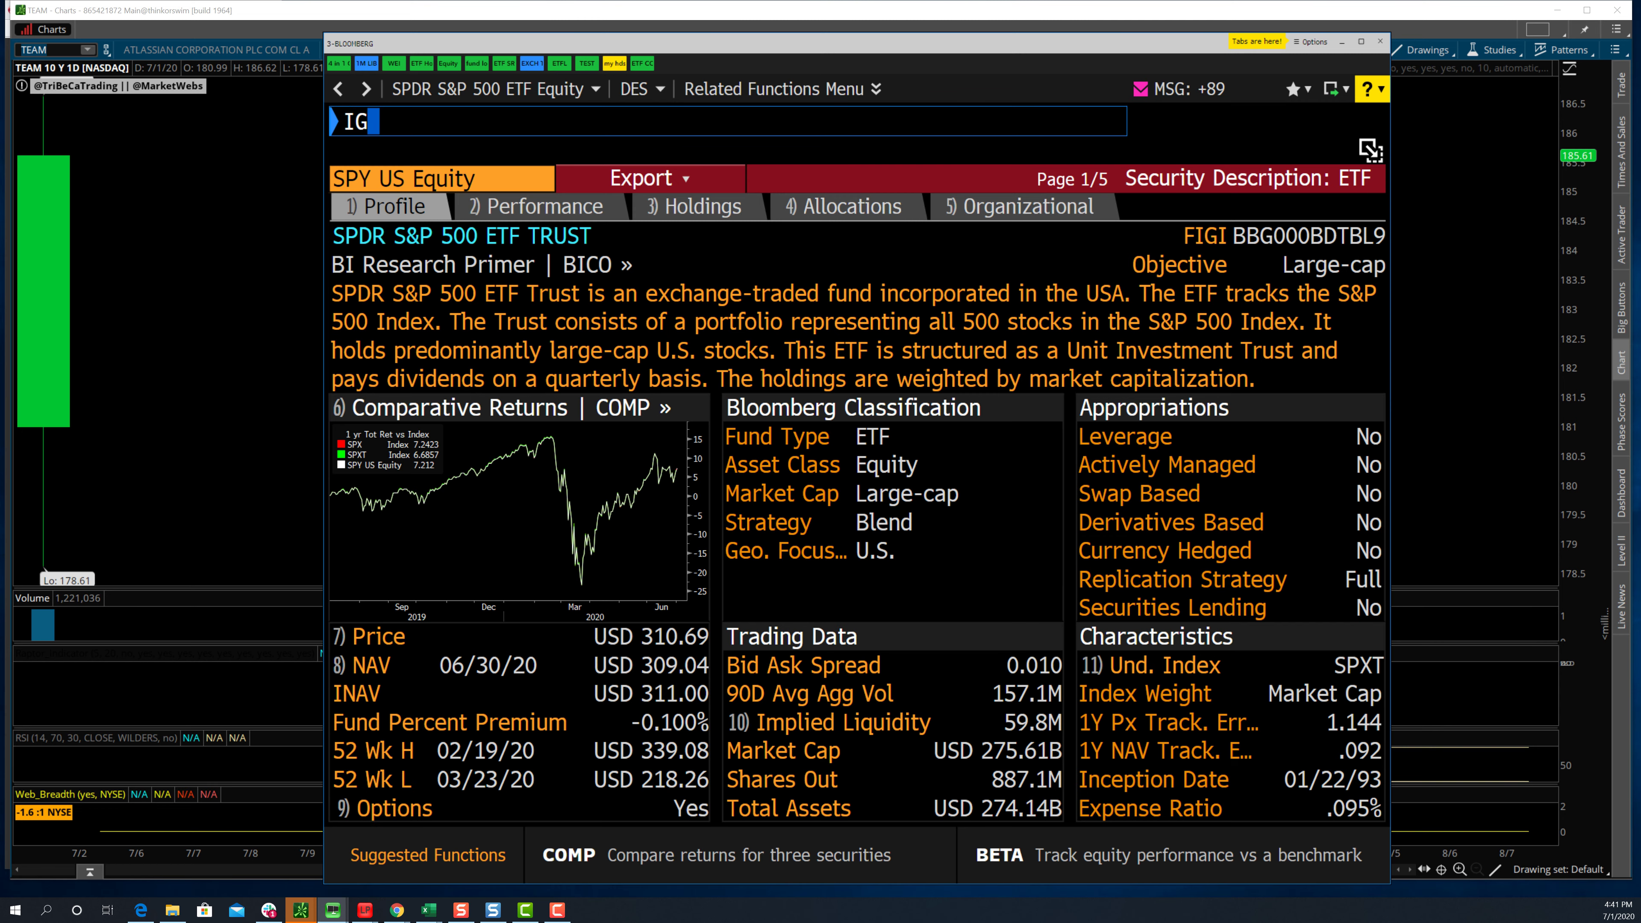
pyautogui.press('F8')
pyautogui.write('MOV')
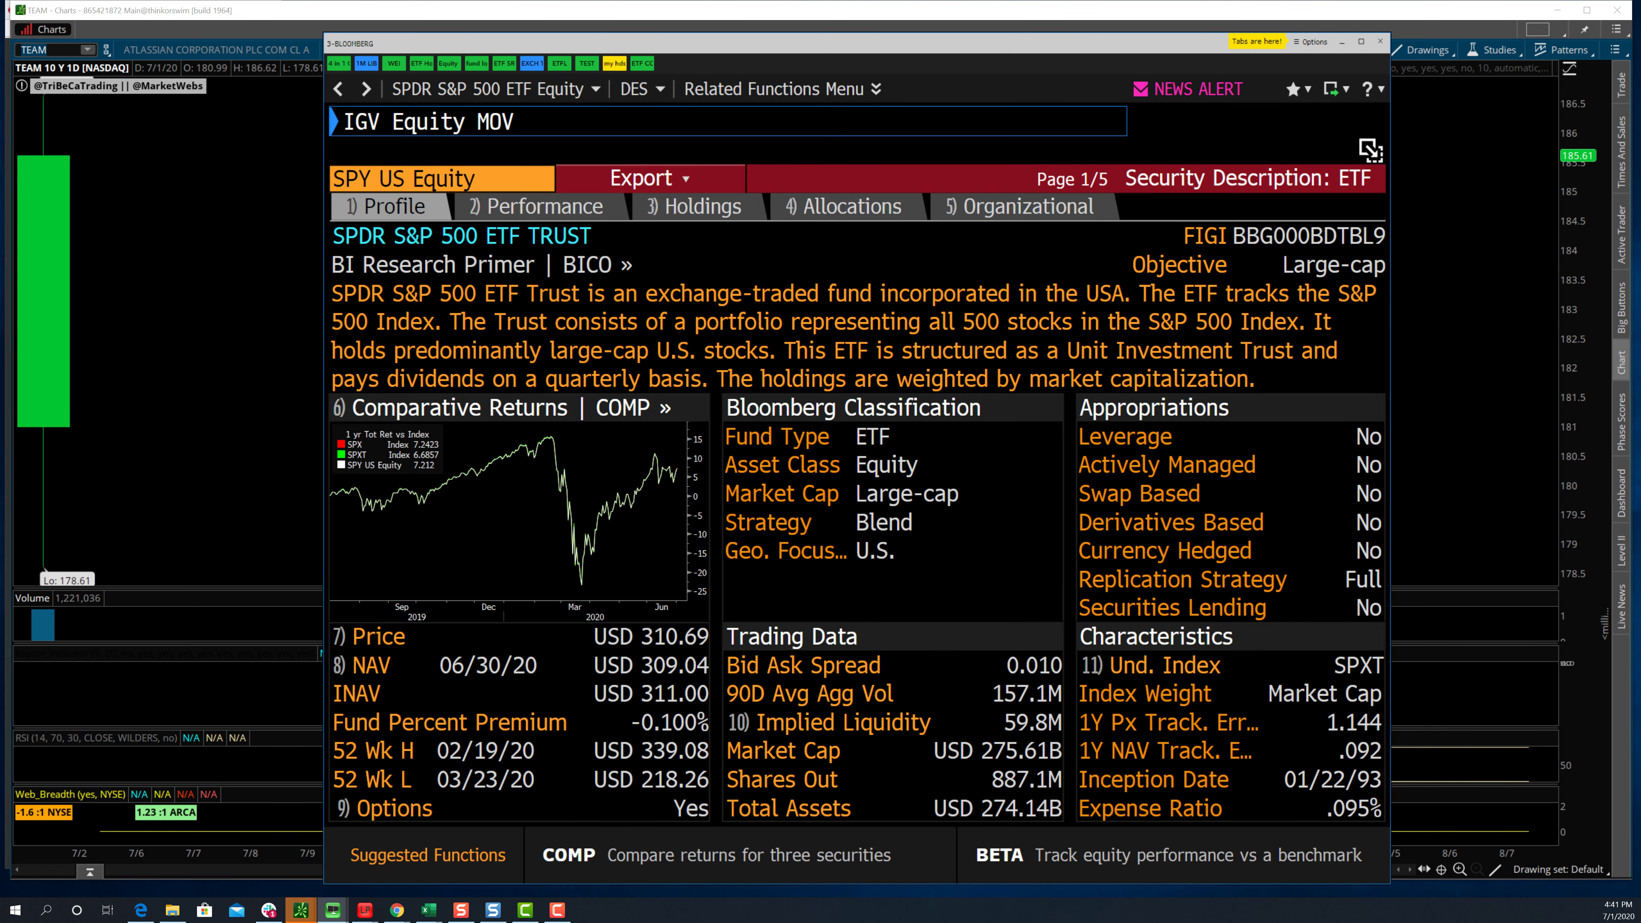
pyautogui.press('Return')
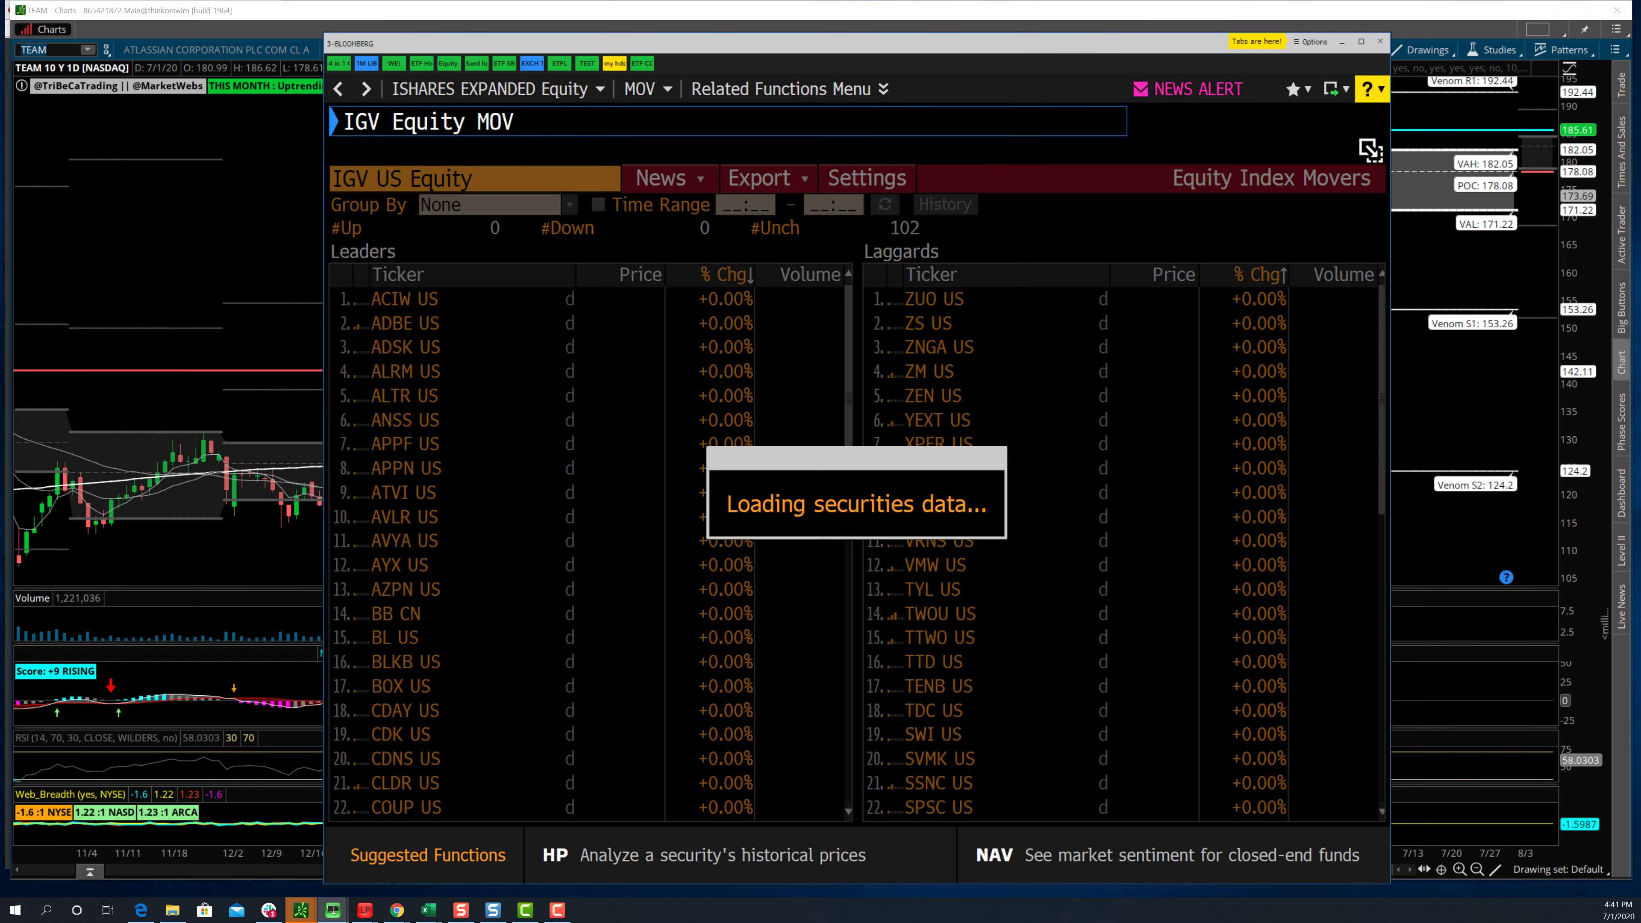
# - Switch to Slack, find today's EVBG post in the marketwebs channel, and open its chart image
pyautogui.click(268, 910)
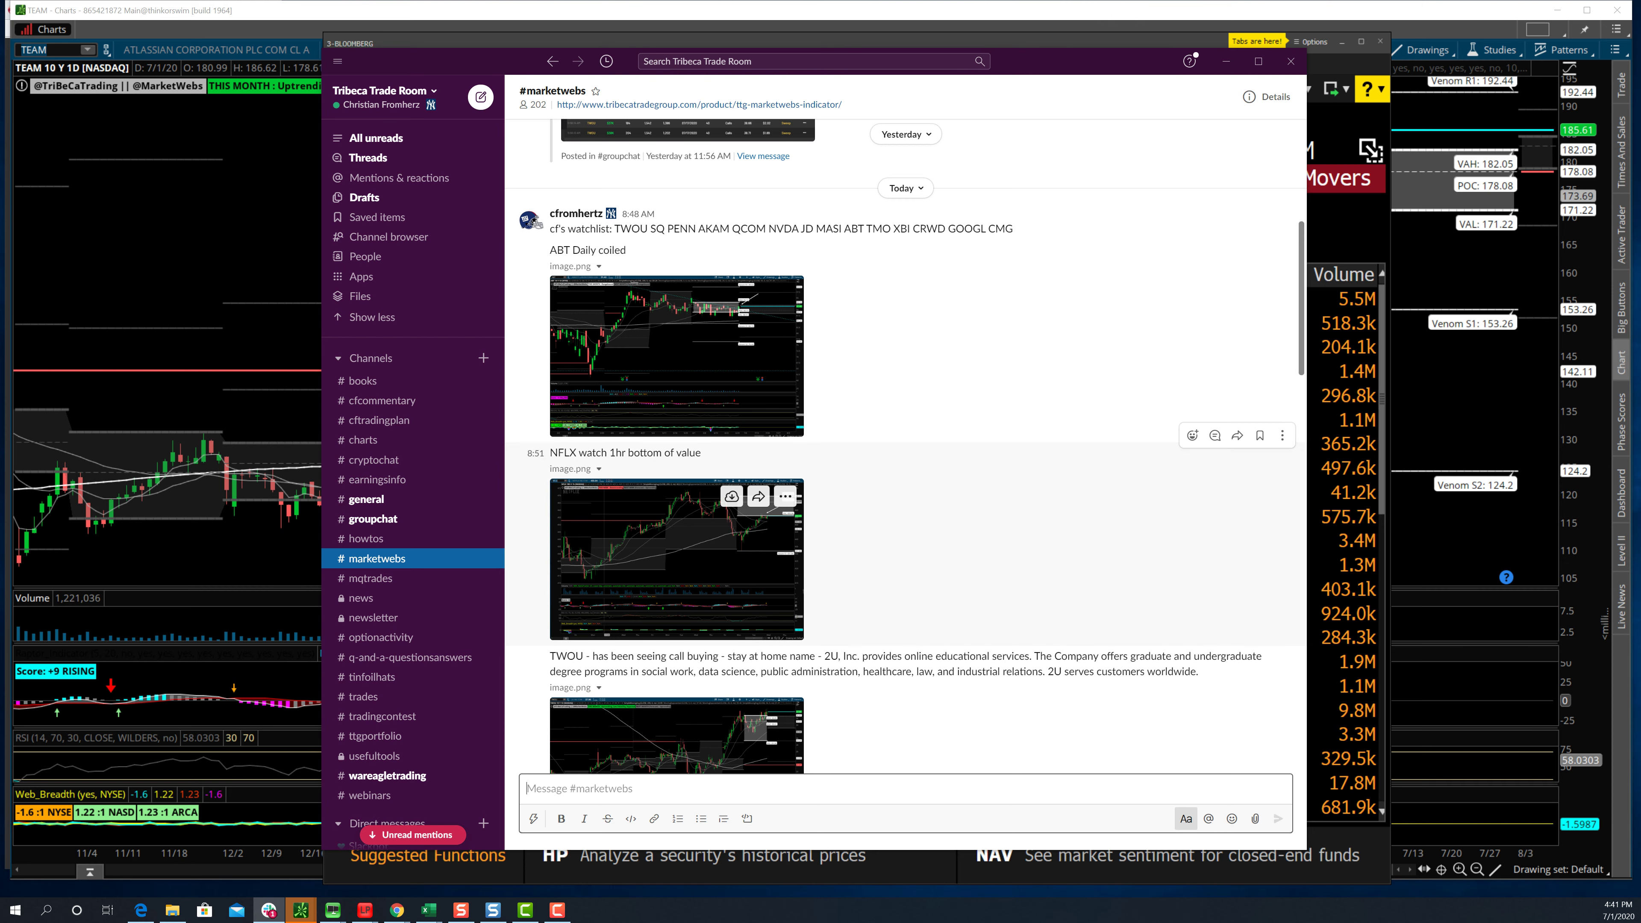
pyautogui.scroll(-10, 678, 504)
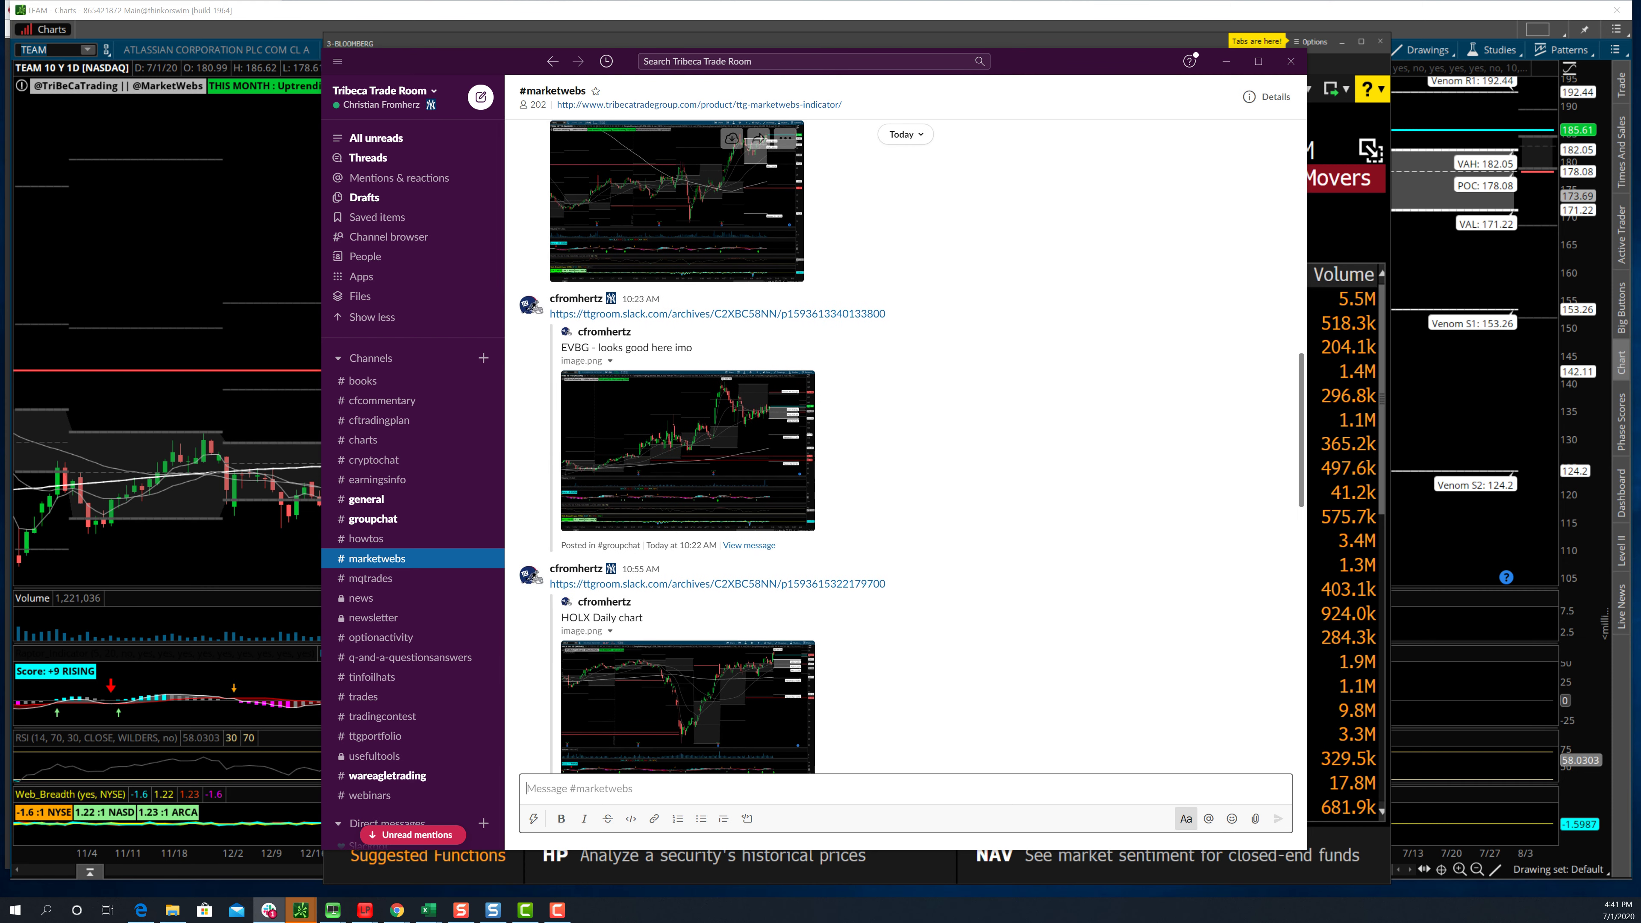
pyautogui.click(688, 453)
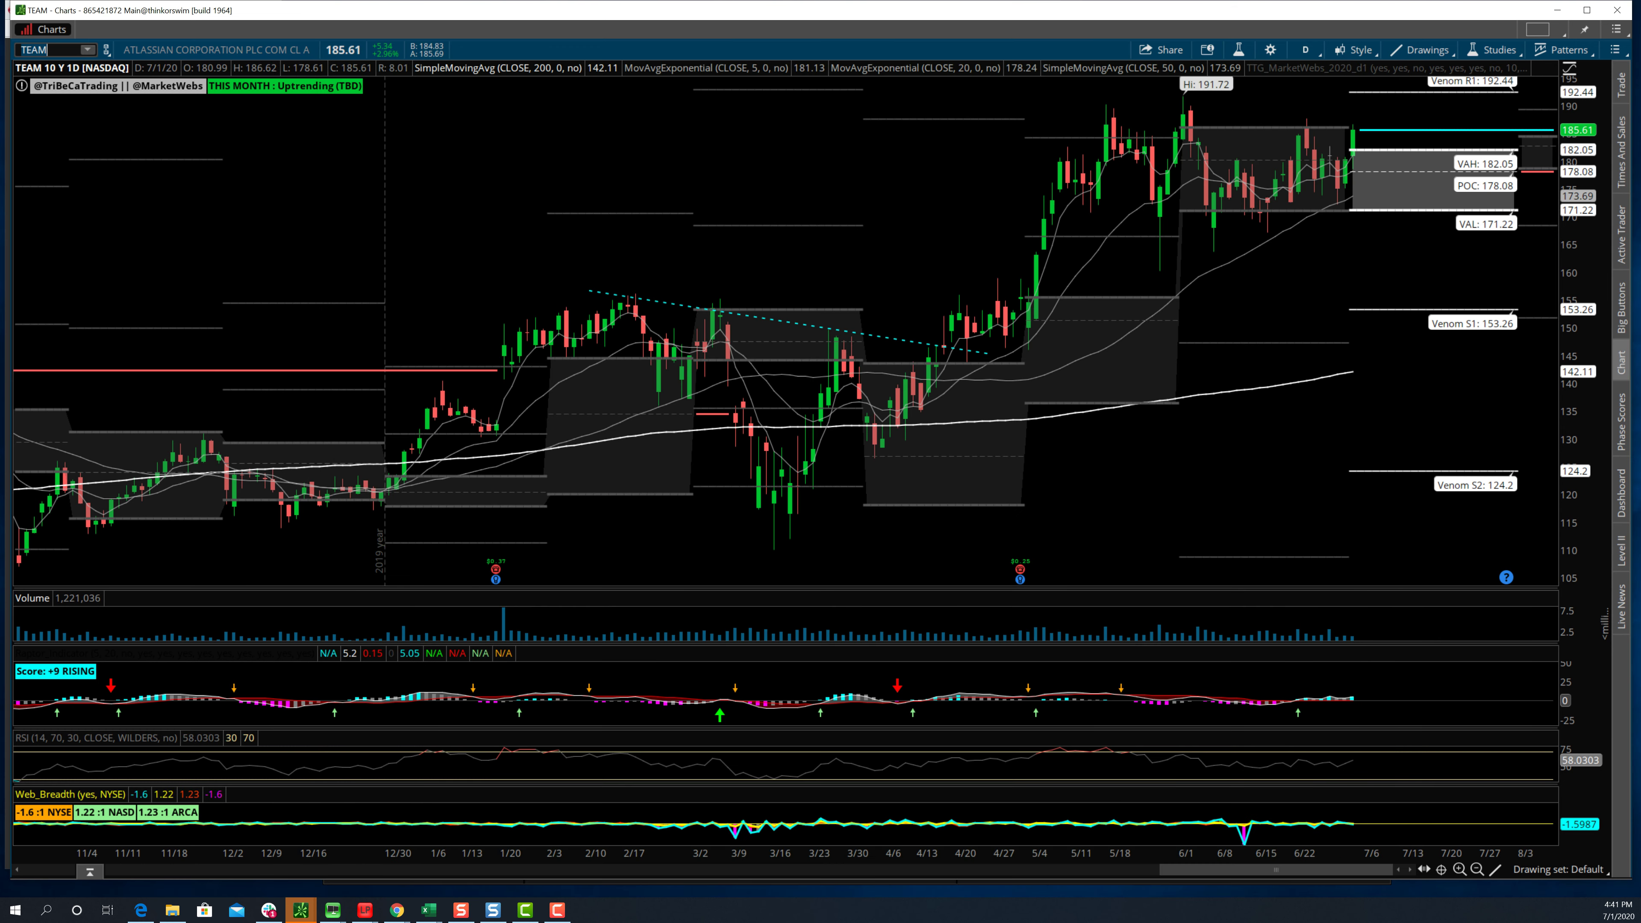
# - Return to thinkorswim and load the current daily chart for EVBG
pyautogui.click(55, 49)
pyautogui.write('E')
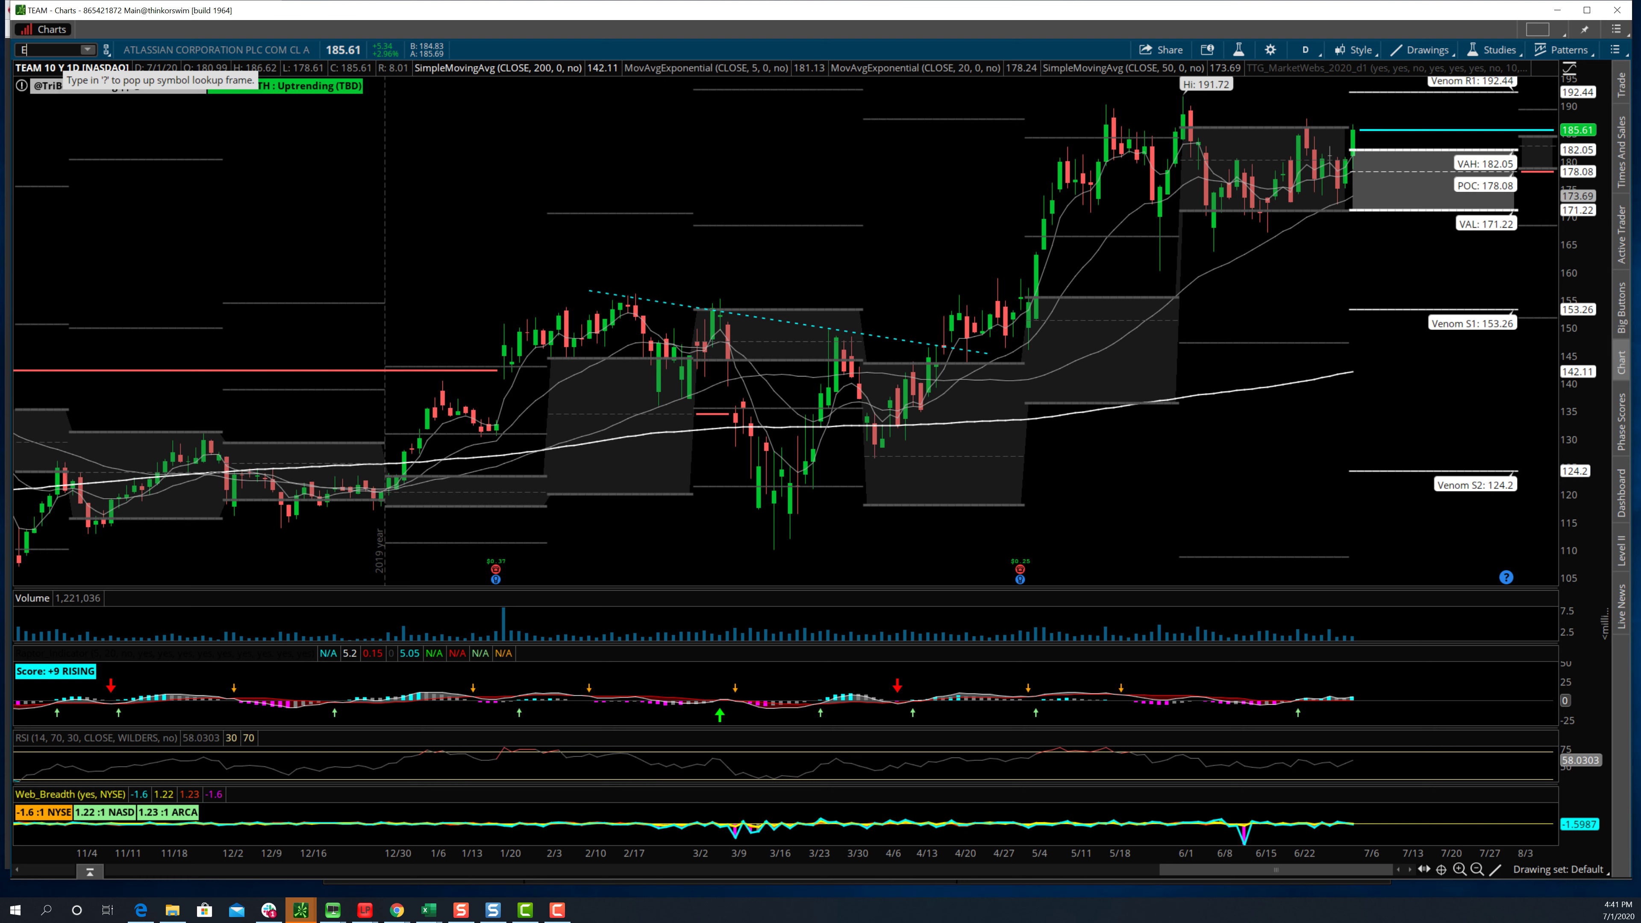
pyautogui.write('VGB')
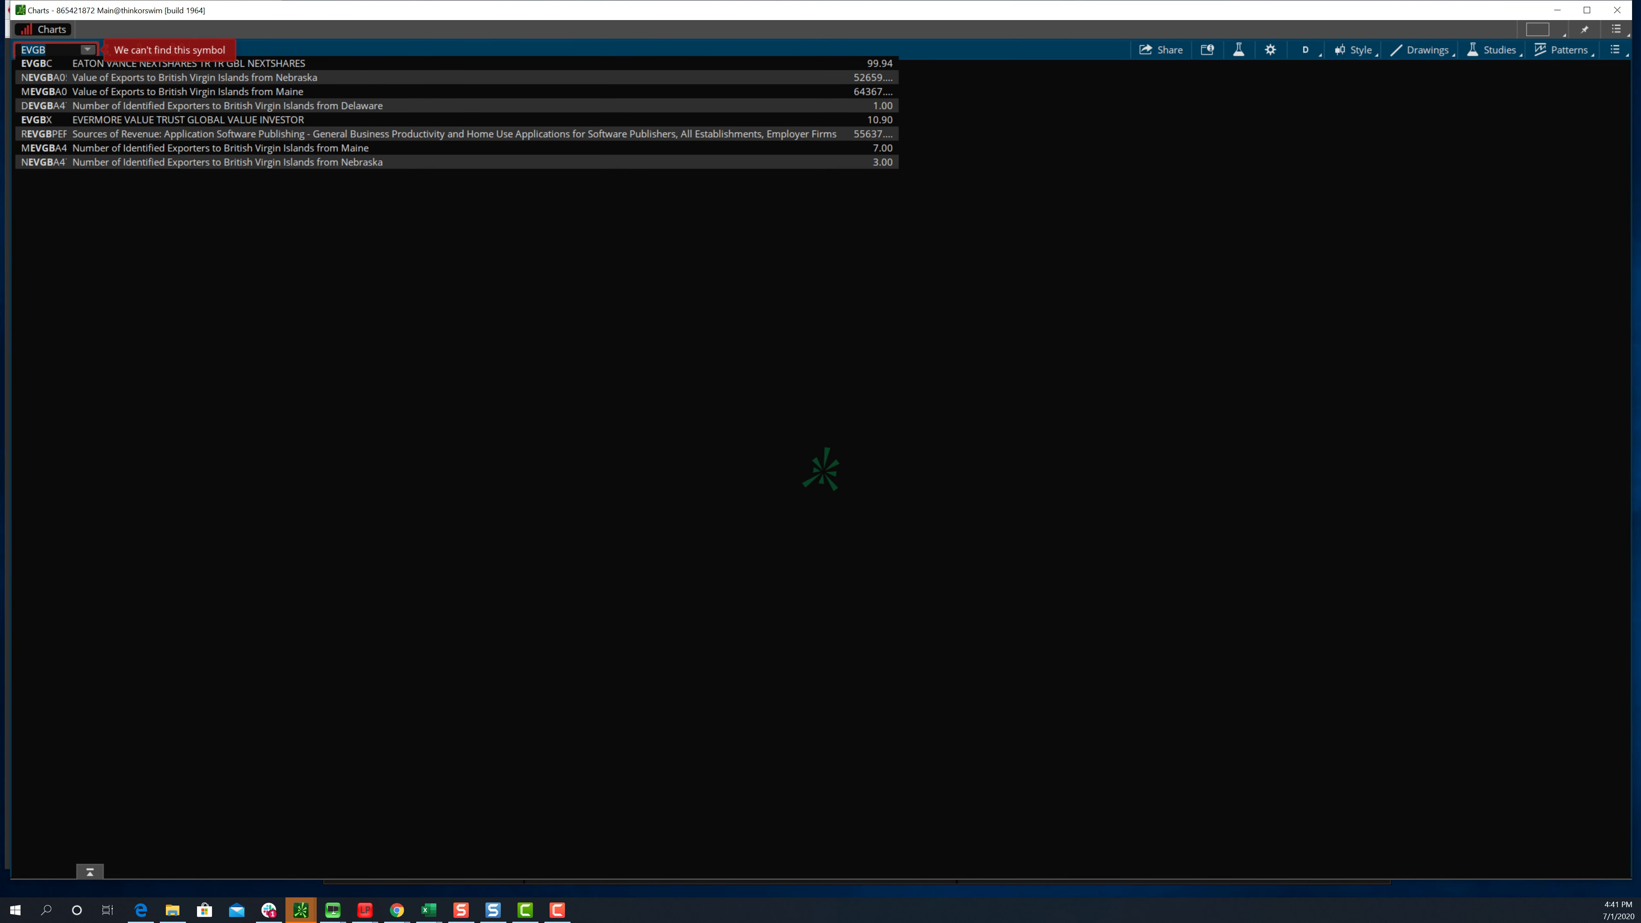
pyautogui.press('BackSpace')
pyautogui.write('EV')
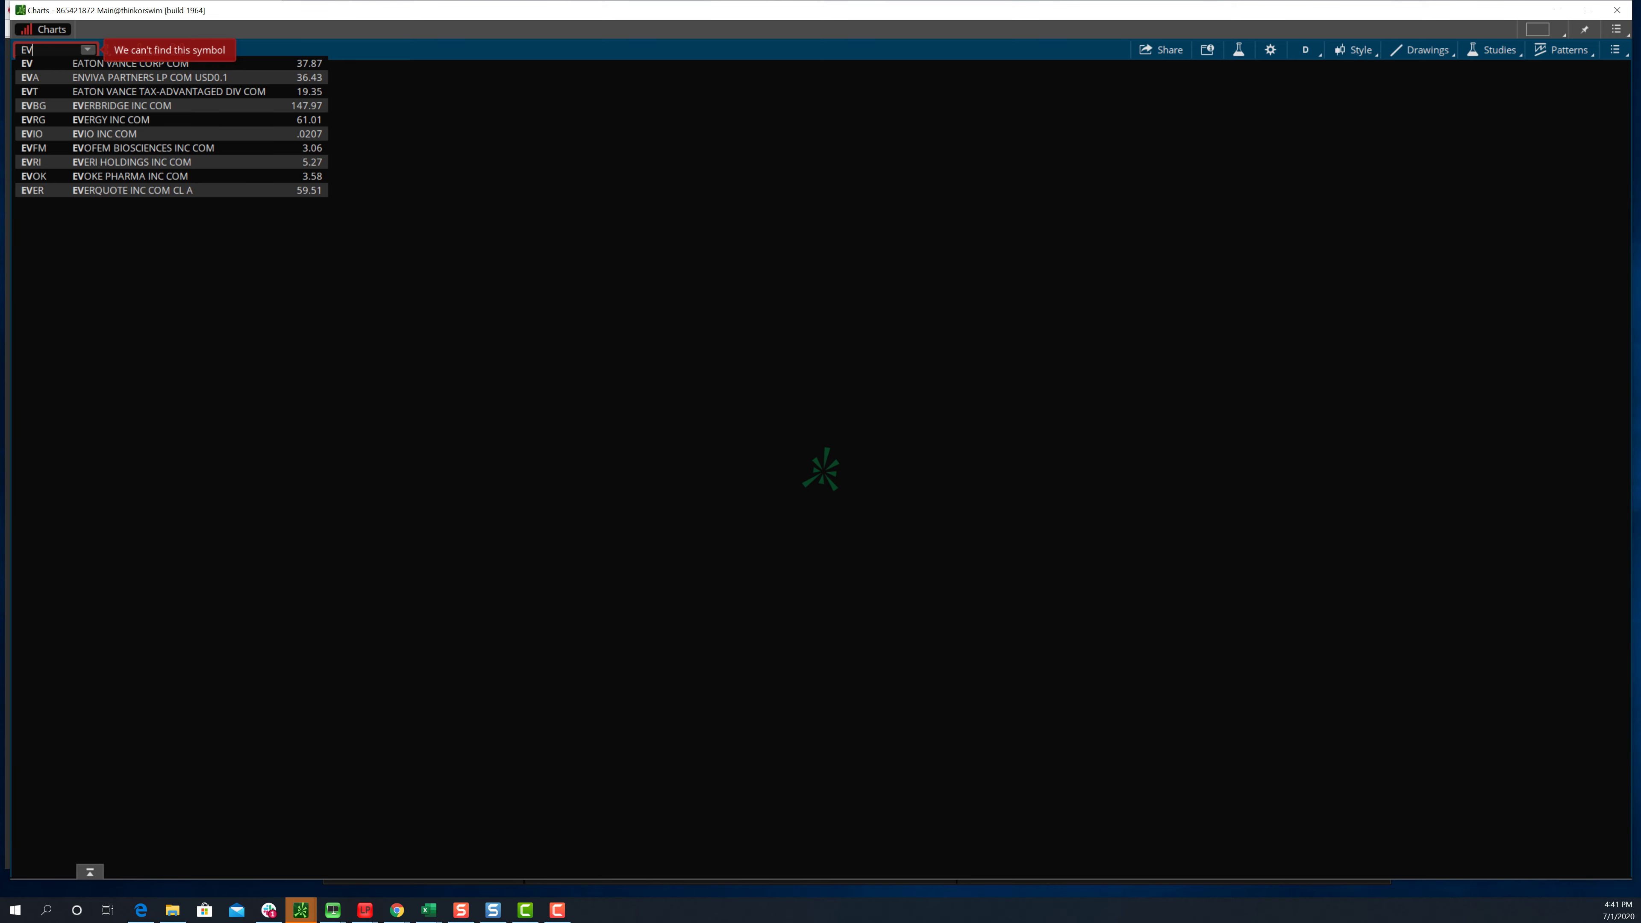
pyautogui.write('BG')
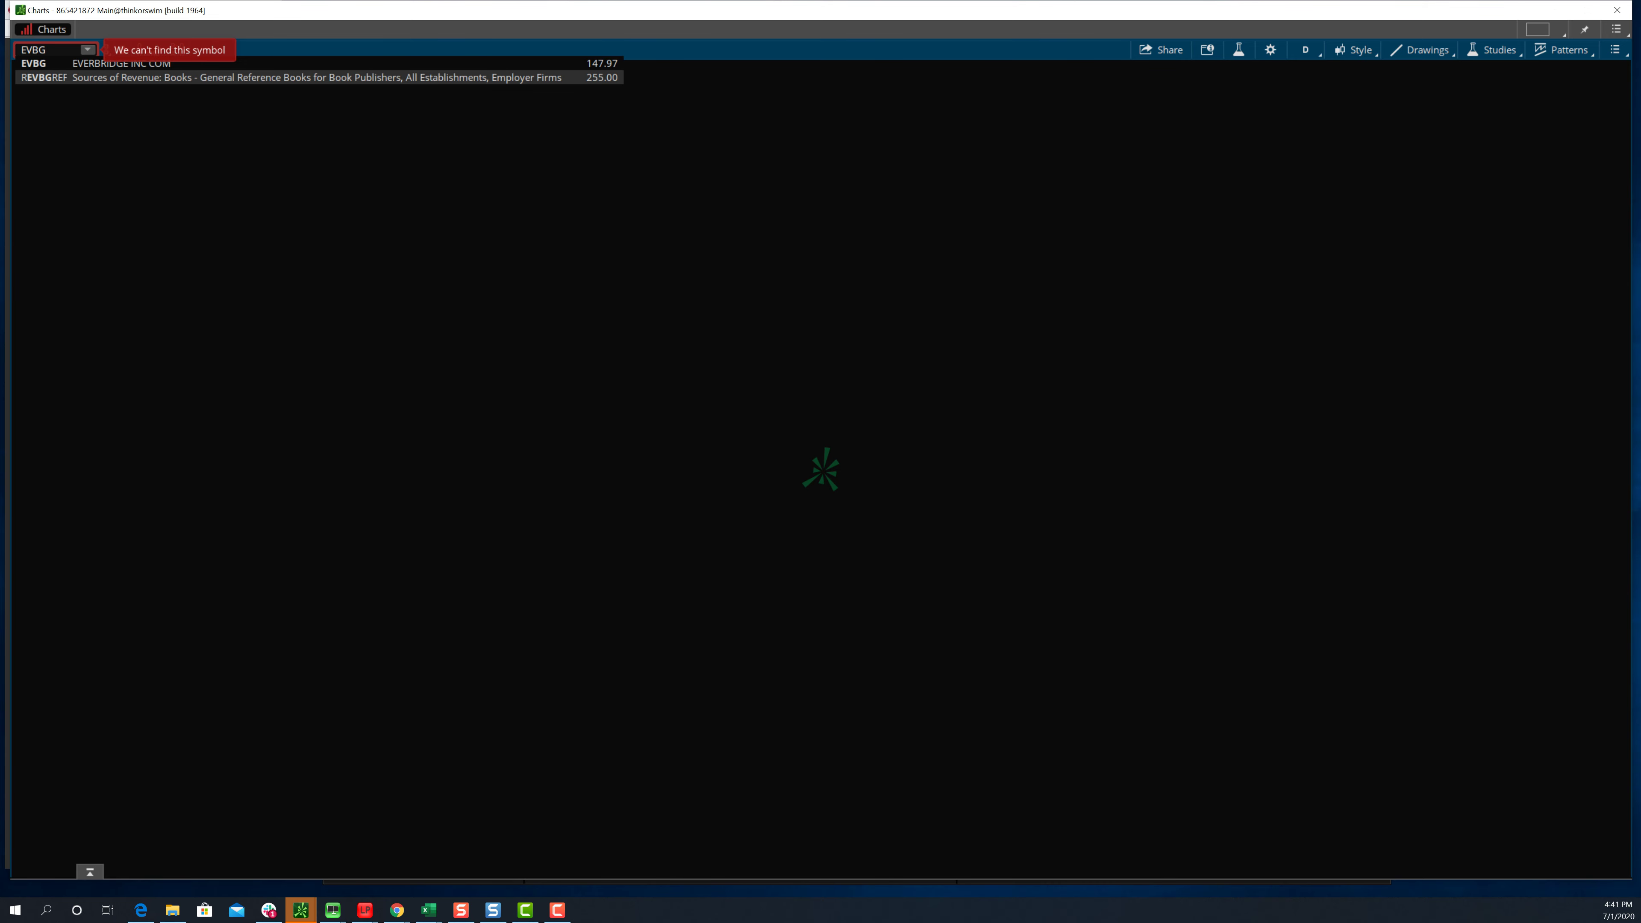
pyautogui.press('Return')
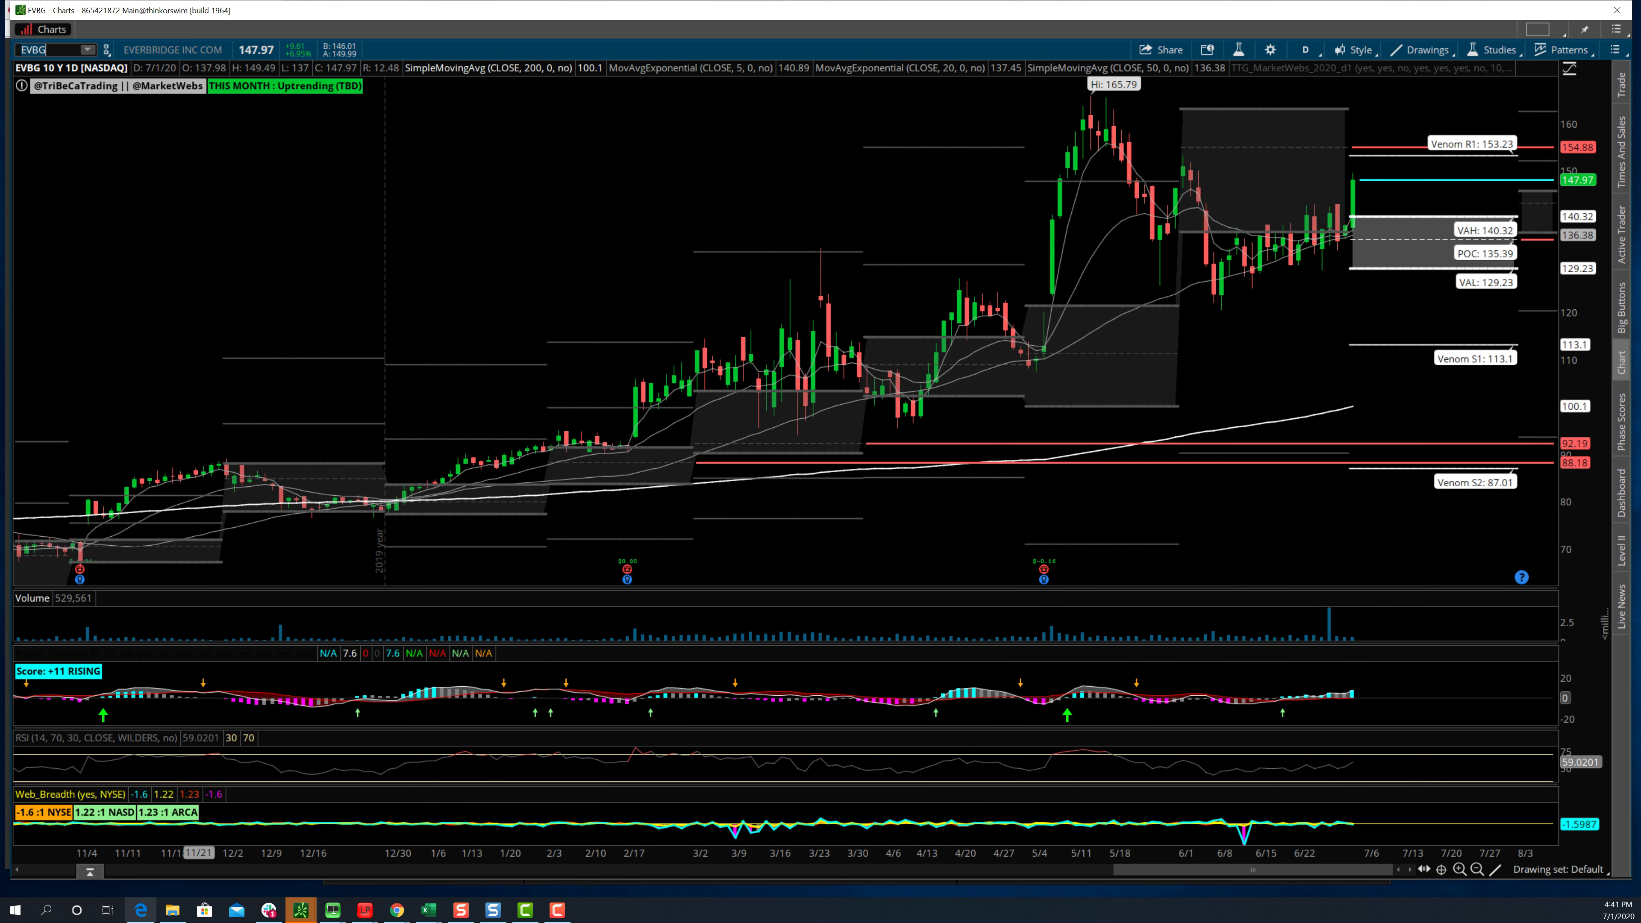
# - Compare the EVBG chart with its image in Slack and load the TEAM chart again in thinkorswim
pyautogui.click(268, 910)
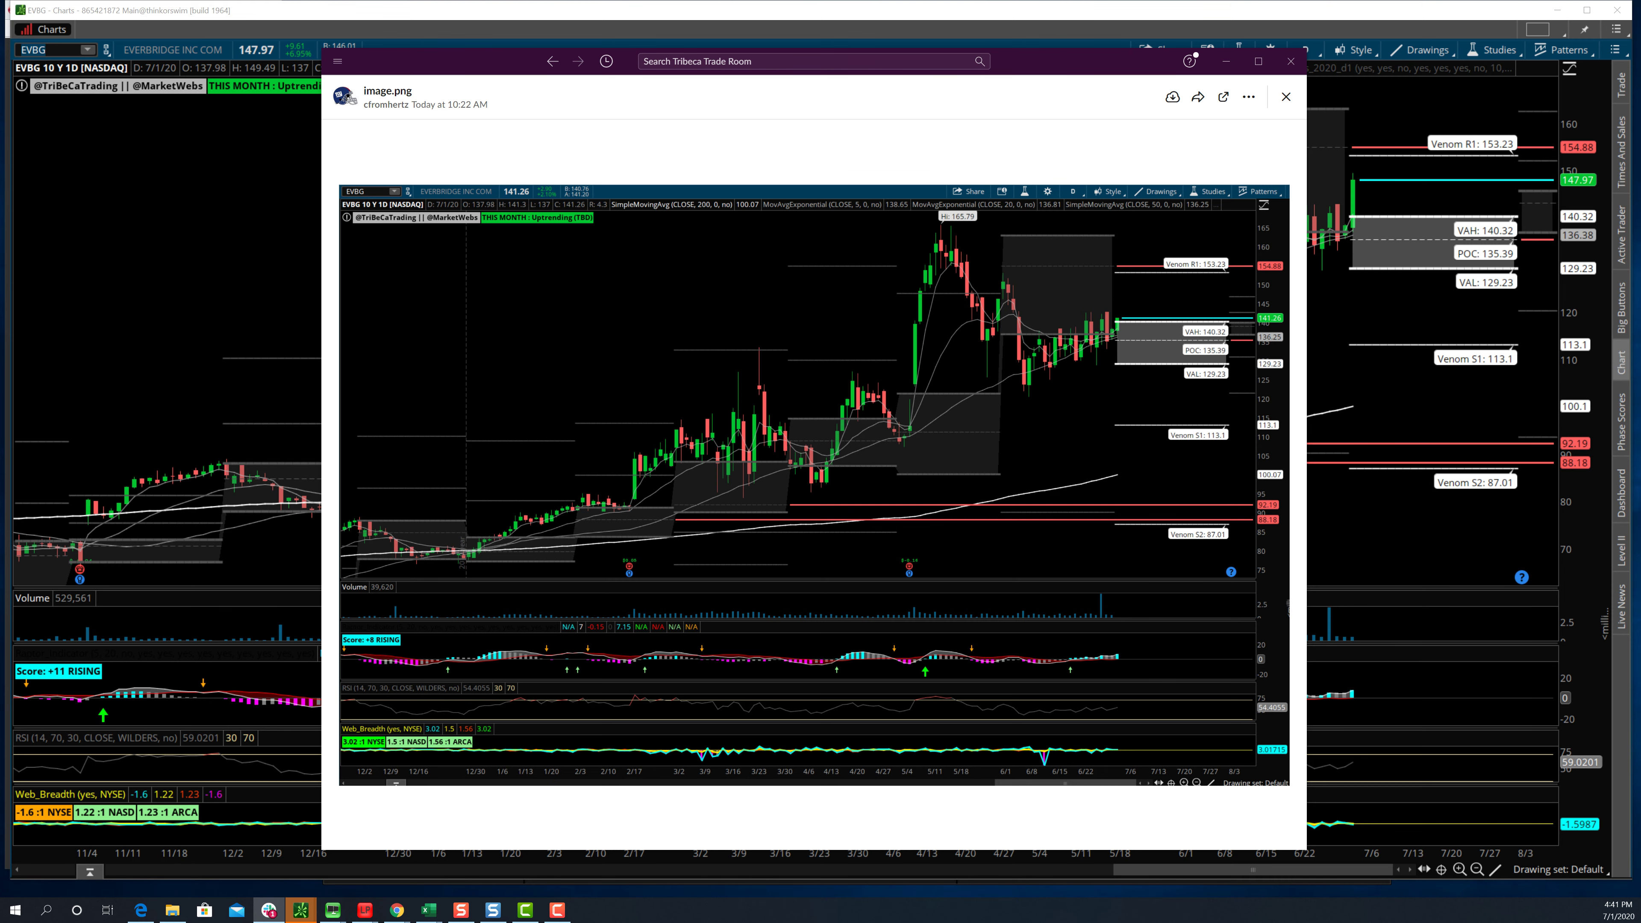
pyautogui.click(52, 49)
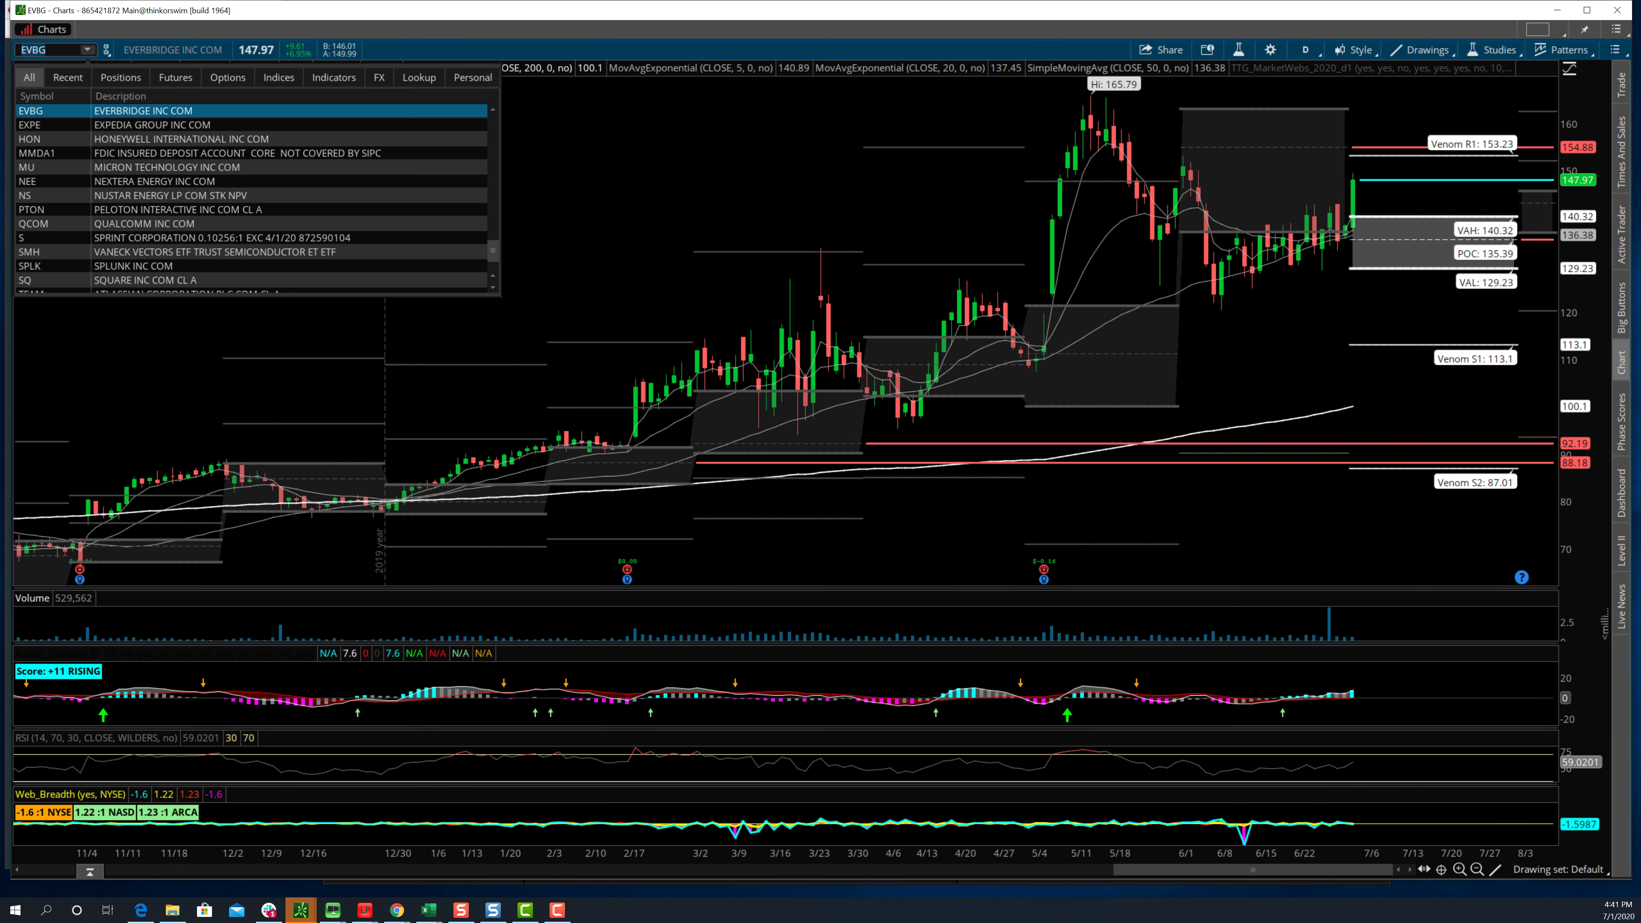
pyautogui.press('BackSpace')
pyautogui.write('TEAM')
pyautogui.press('Return')
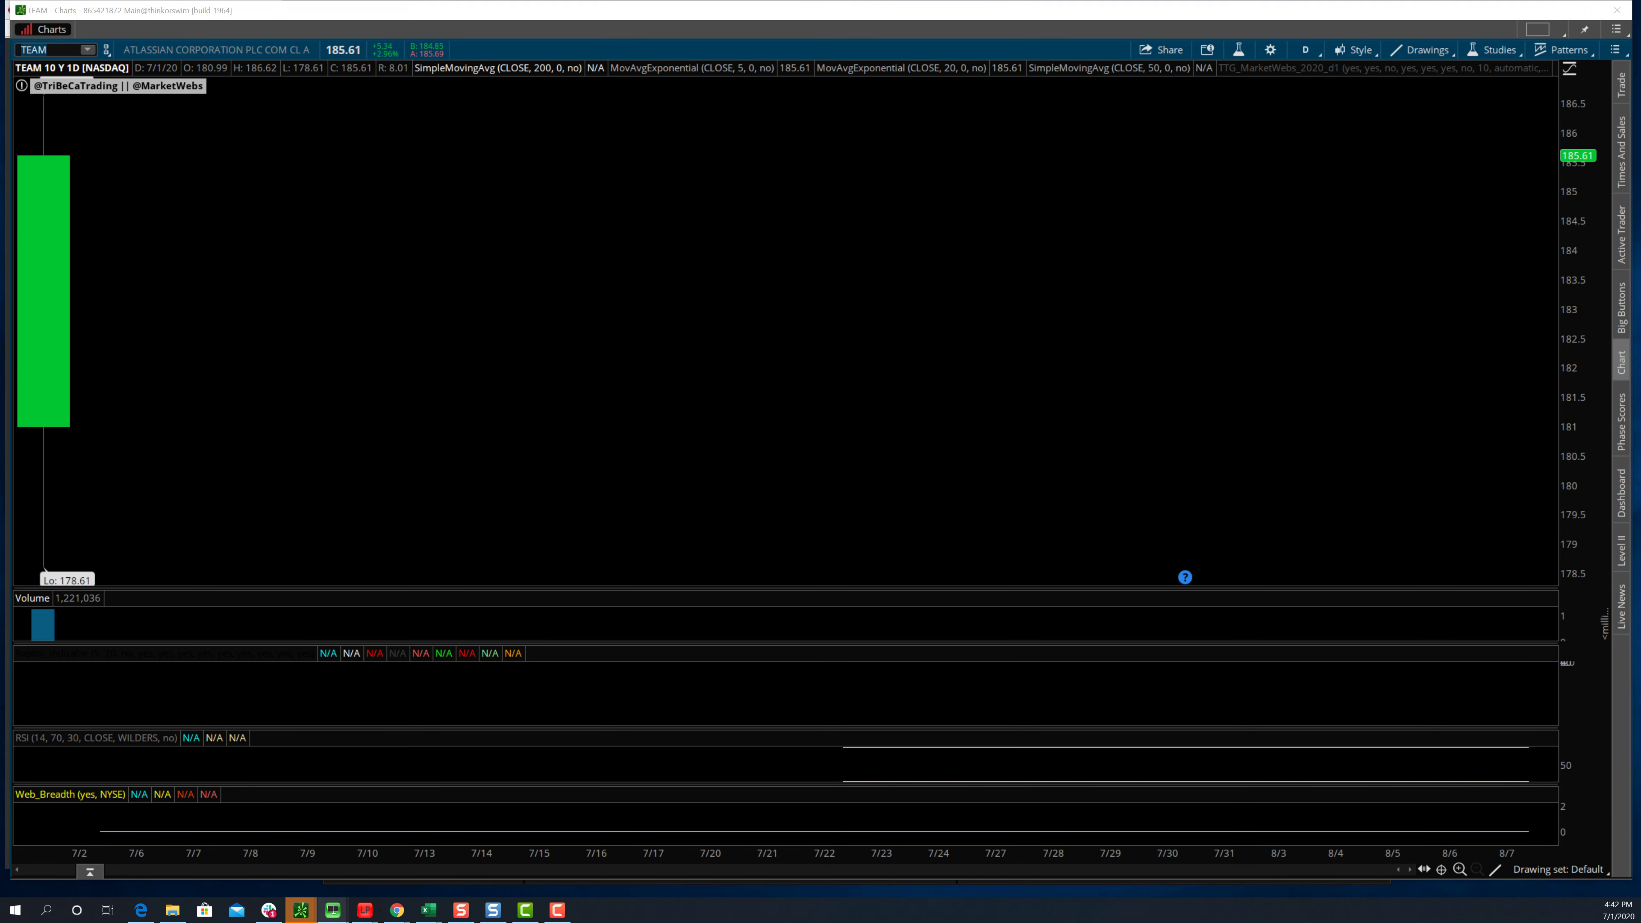
# - Review IGV's leaders and laggards in Bloomberg and return to the TEAM chart in thinkorswim
pyautogui.hotkey('alt', 'Tab')
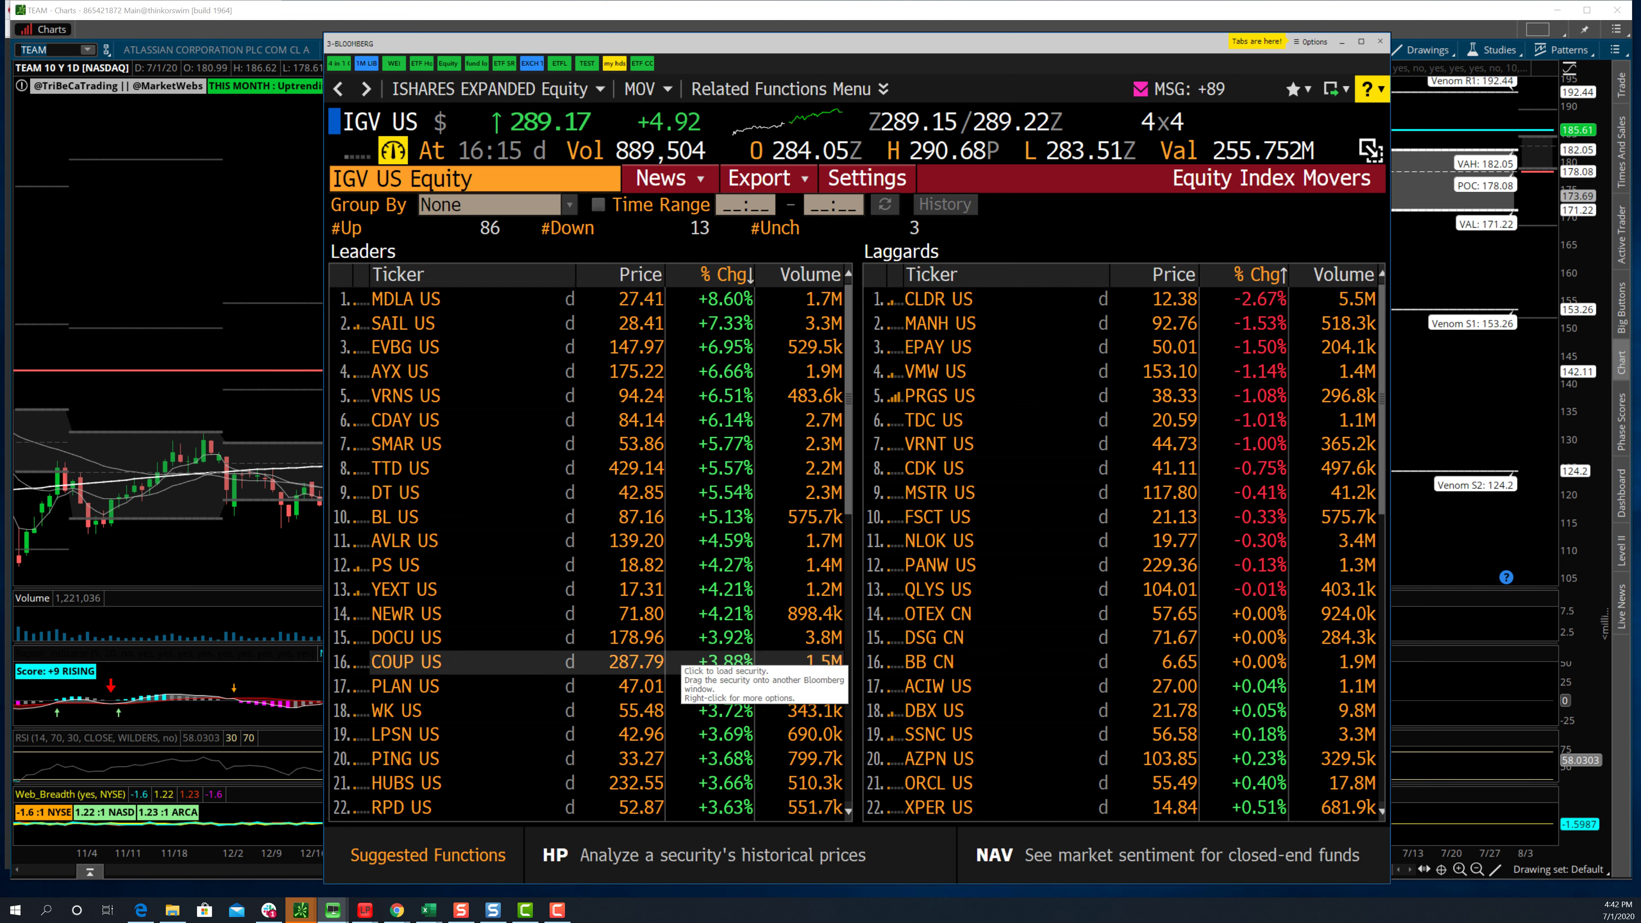
pyautogui.hotkey('alt', 'Tab')
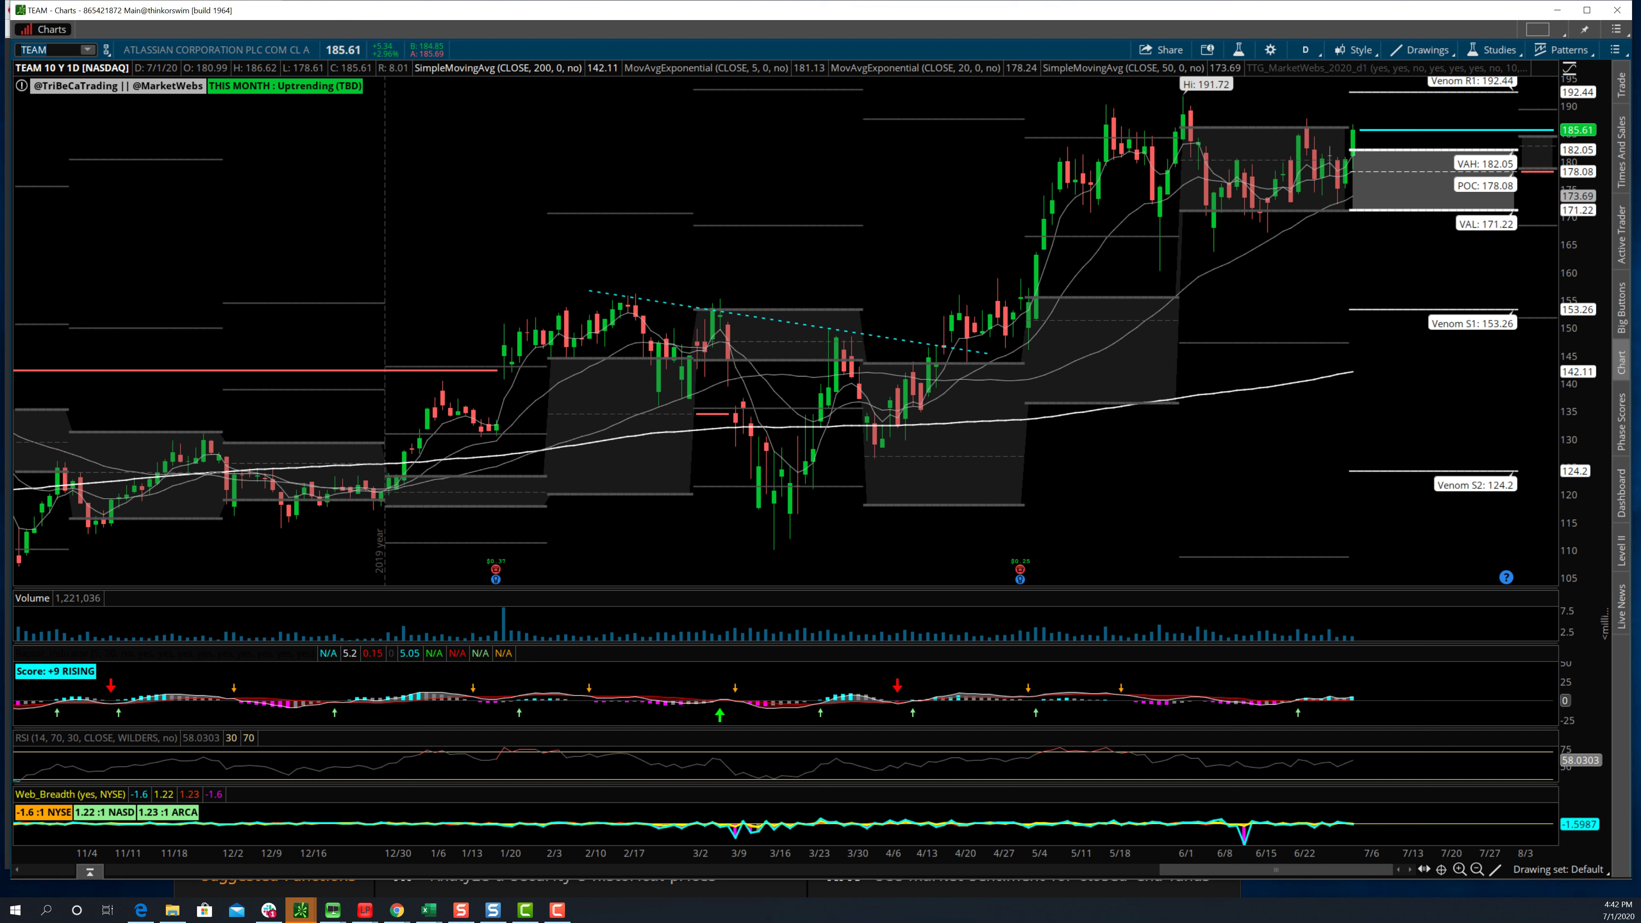